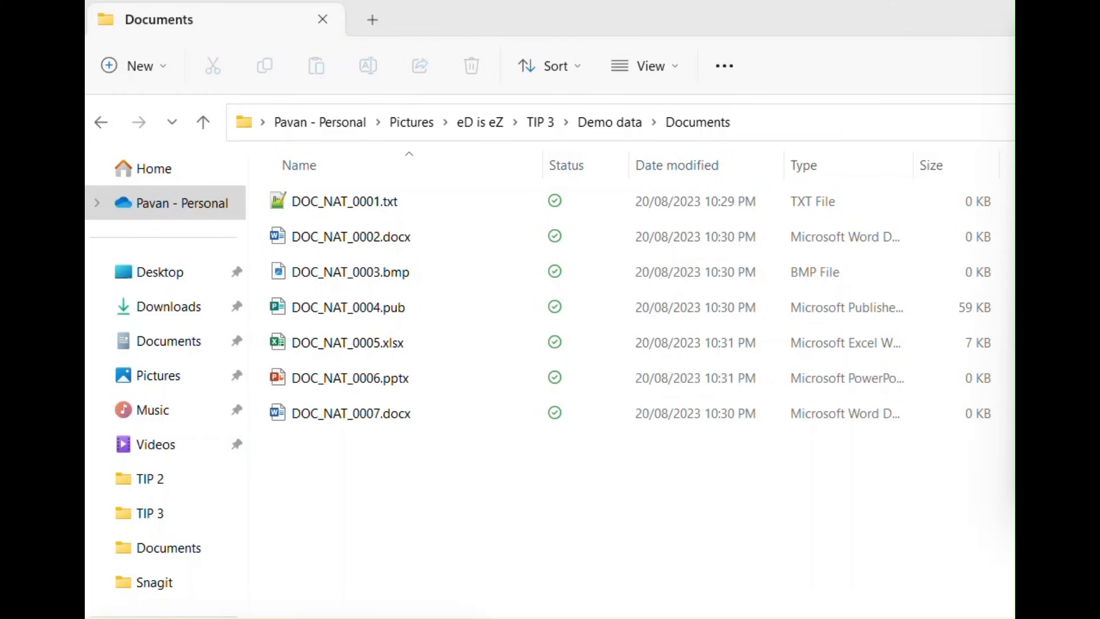
# Step: Open a Command Prompt window by running cmd
pyautogui.press('super+r')
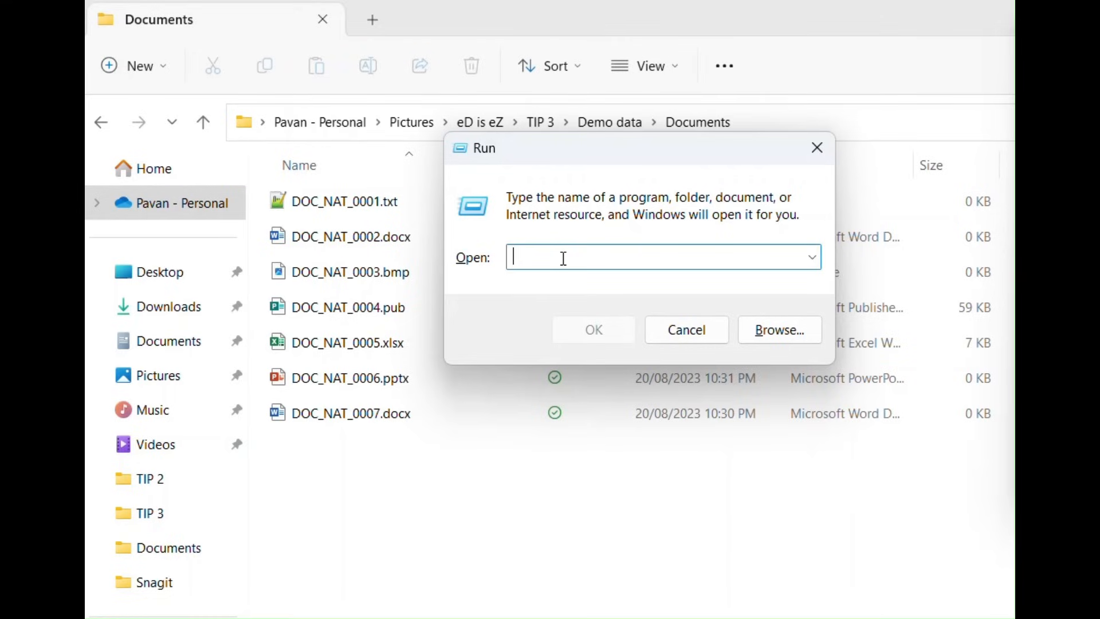
pyautogui.write('cmd')
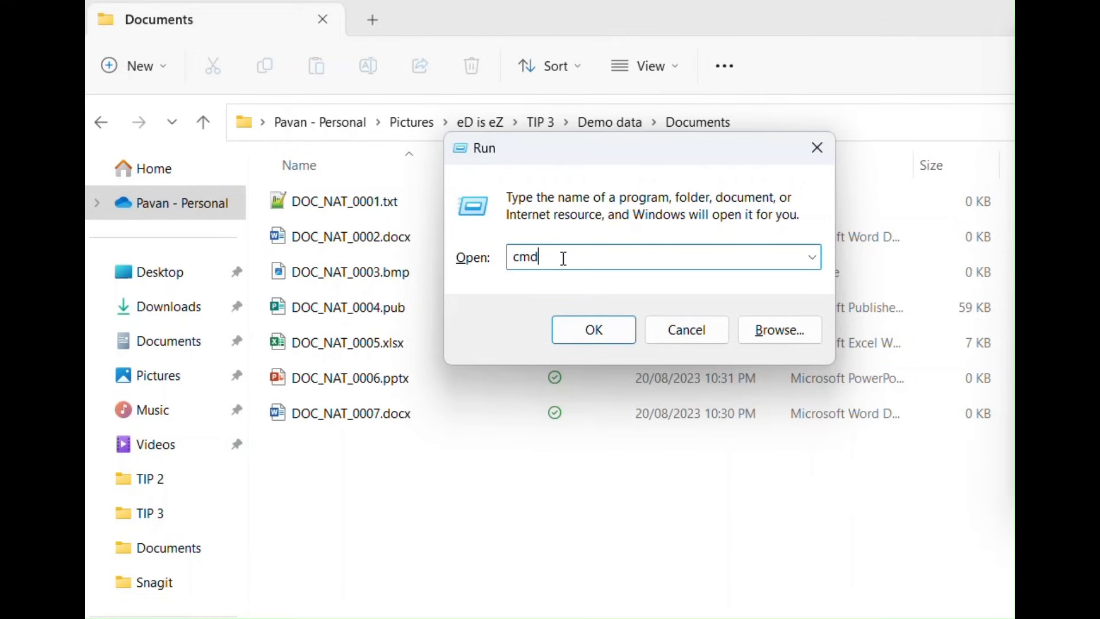
pyautogui.press('Return')
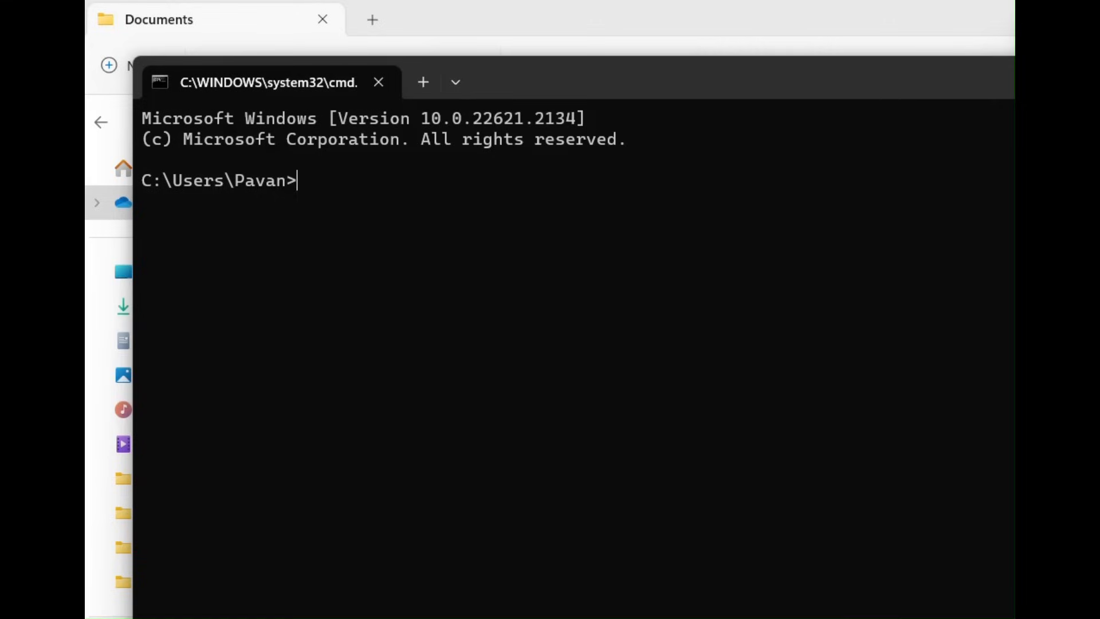
# Step: Check the full path of the Documents folder in File Explorer and switch to drive c: in Command Prompt
pyautogui.hotkey('alt', 'F4')
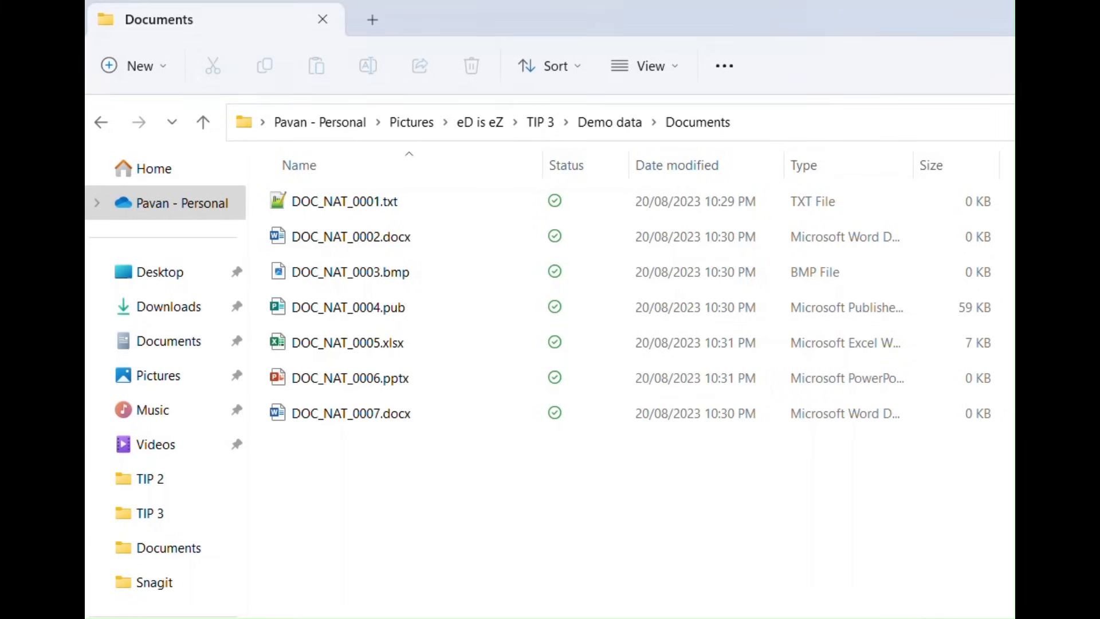
pyautogui.click(815, 128)
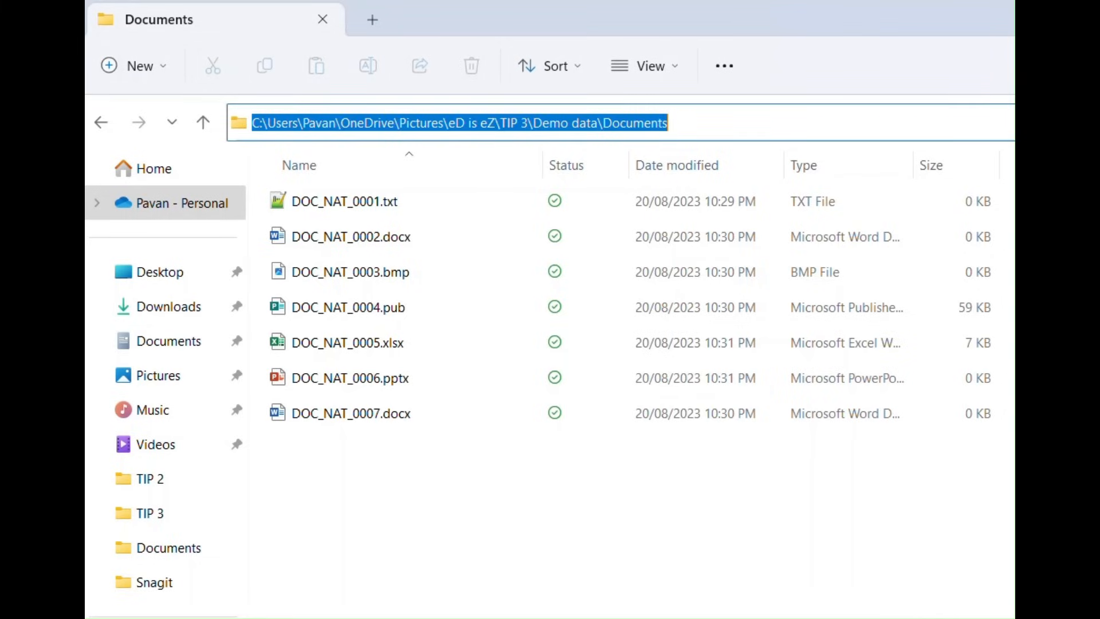
pyautogui.hotkey('alt', 'Tab')
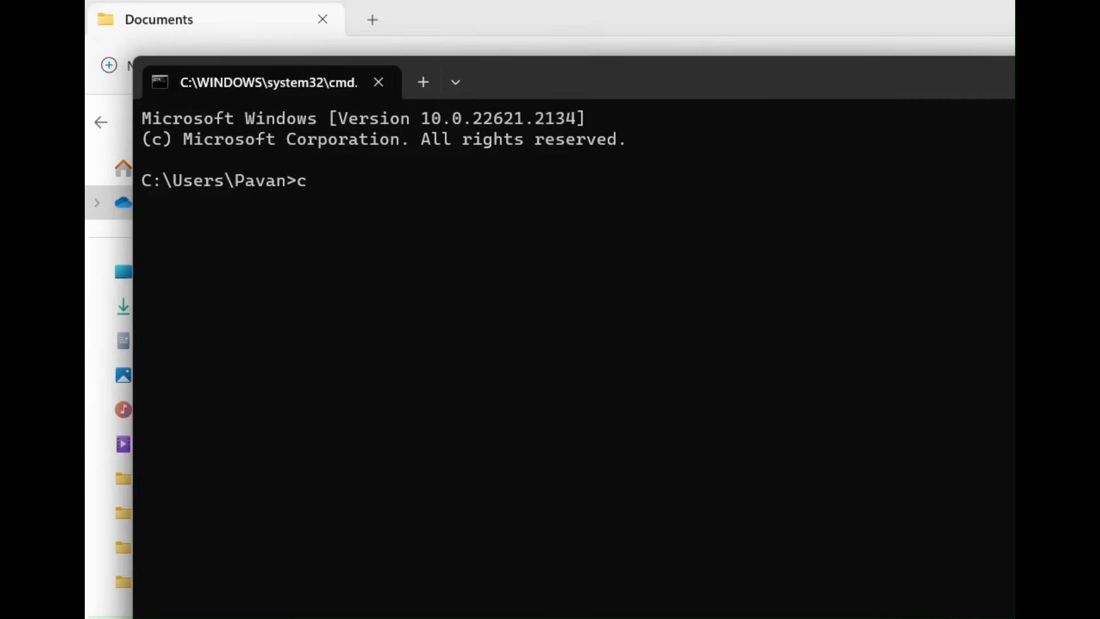
pyautogui.write(':')
pyautogui.press('Return')
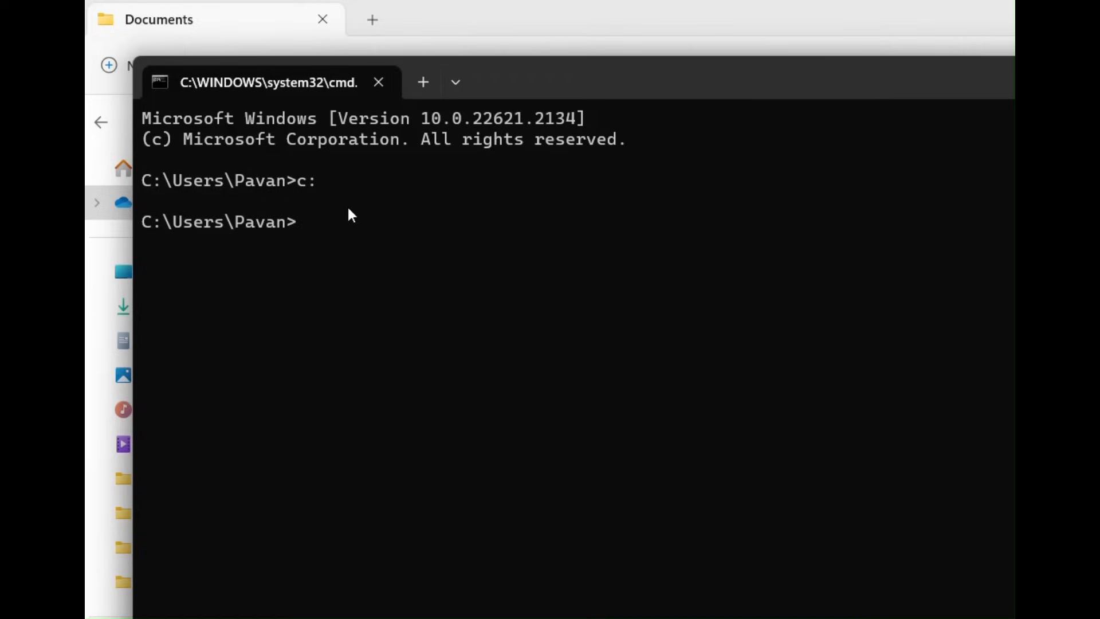
# Step: Copy the Demo data\Documents folder path from File Explorer and change the Command Prompt directory to it with cd
pyautogui.click(381, 618)
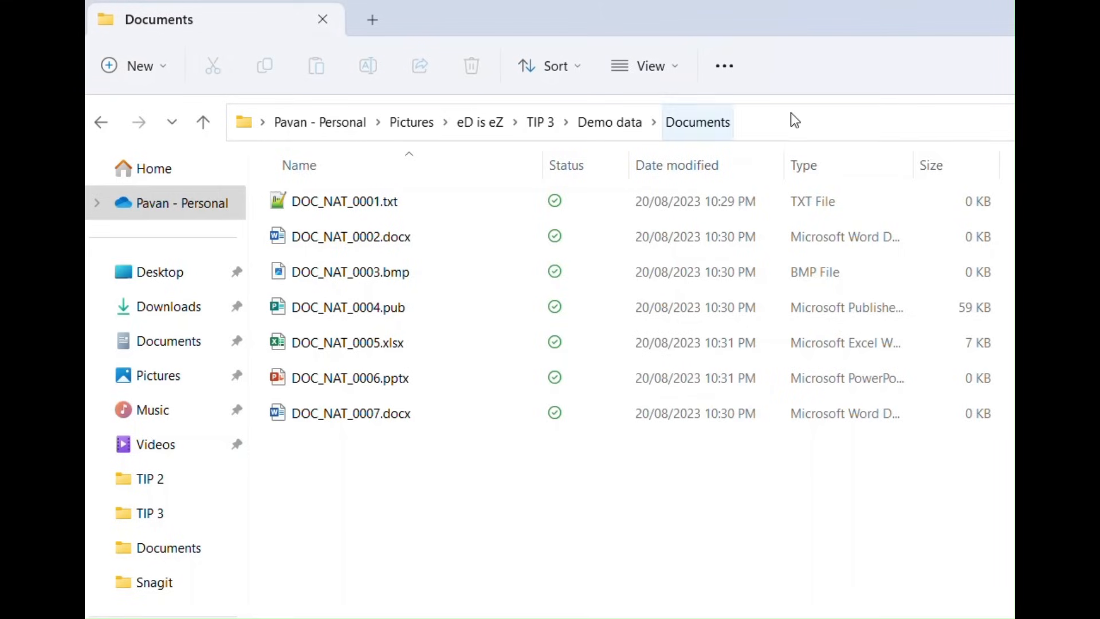
pyautogui.click(792, 113)
pyautogui.hotkey('ctrl', 'c')
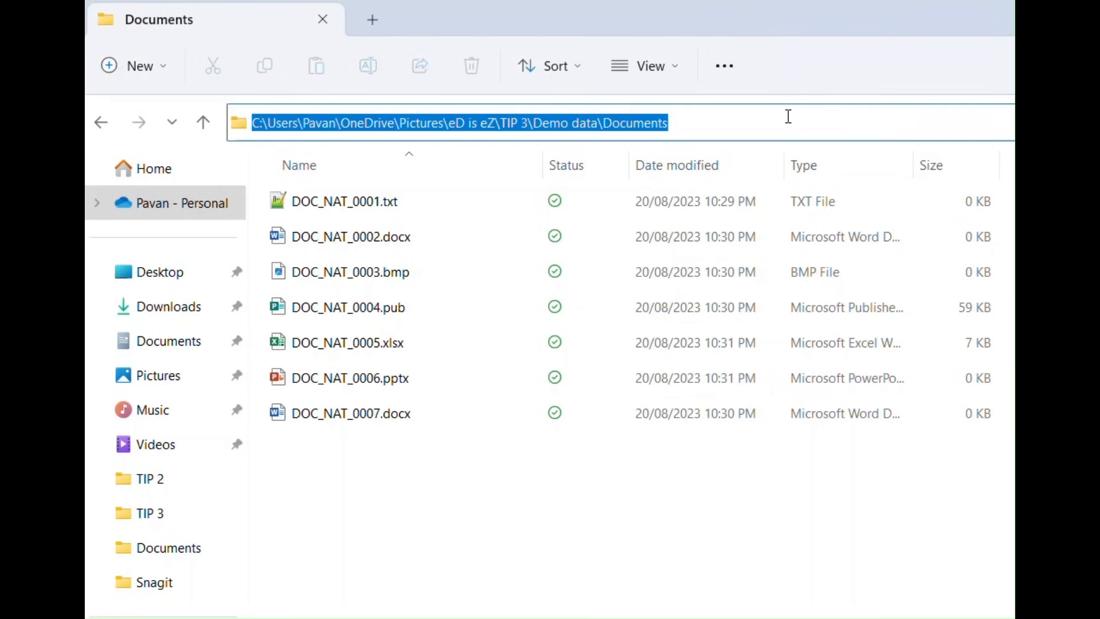
pyautogui.press('Return')
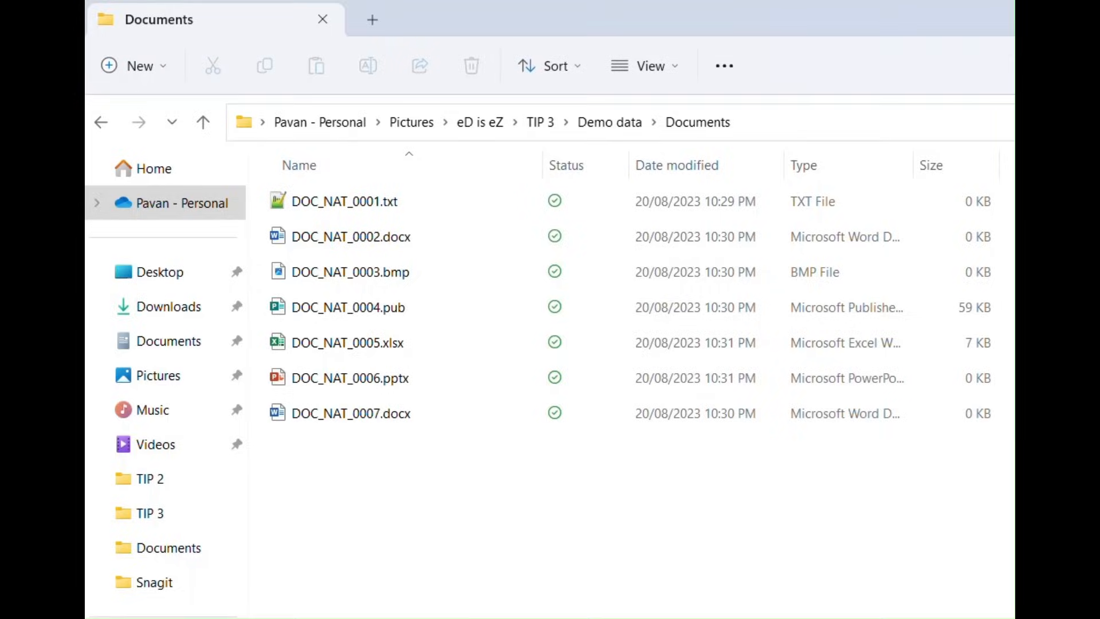
pyautogui.hotkey('alt', 'Tab')
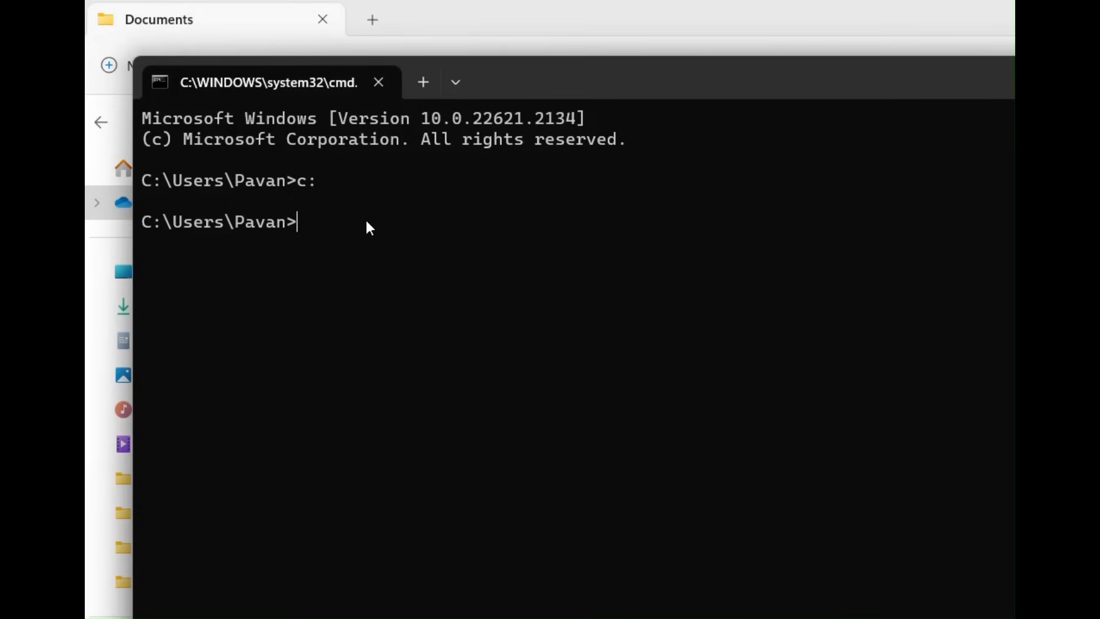
pyautogui.write('cd')
pyautogui.hotkey('ctrl', 'v')
pyautogui.press('Return')
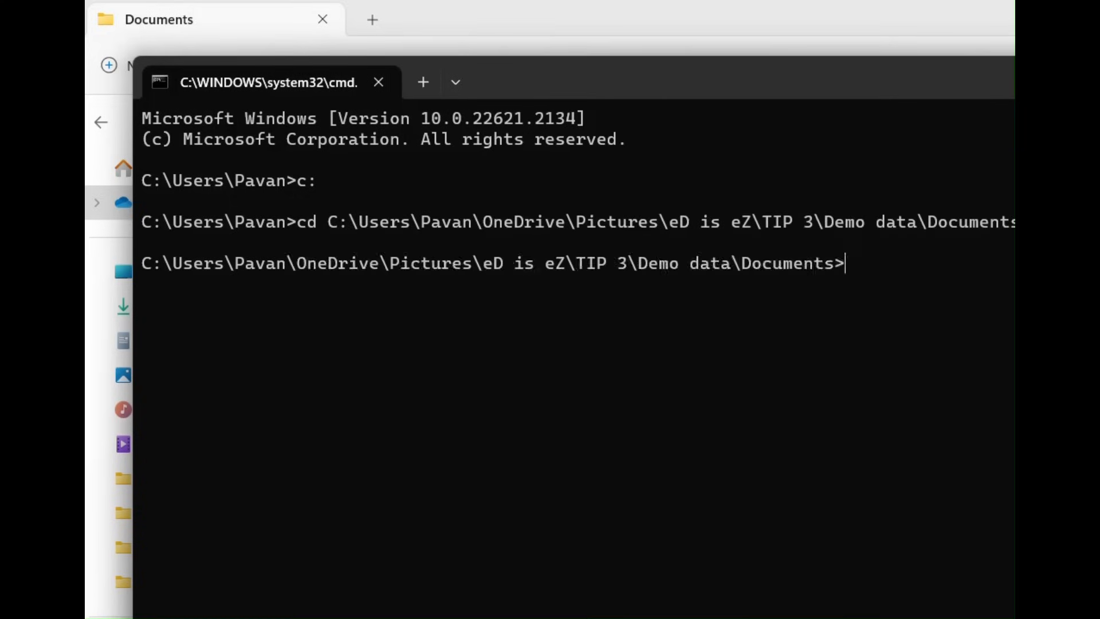
# Step: Export the folder's file listing to a text file with the command dir /b /s > list.txt
pyautogui.write('dir')
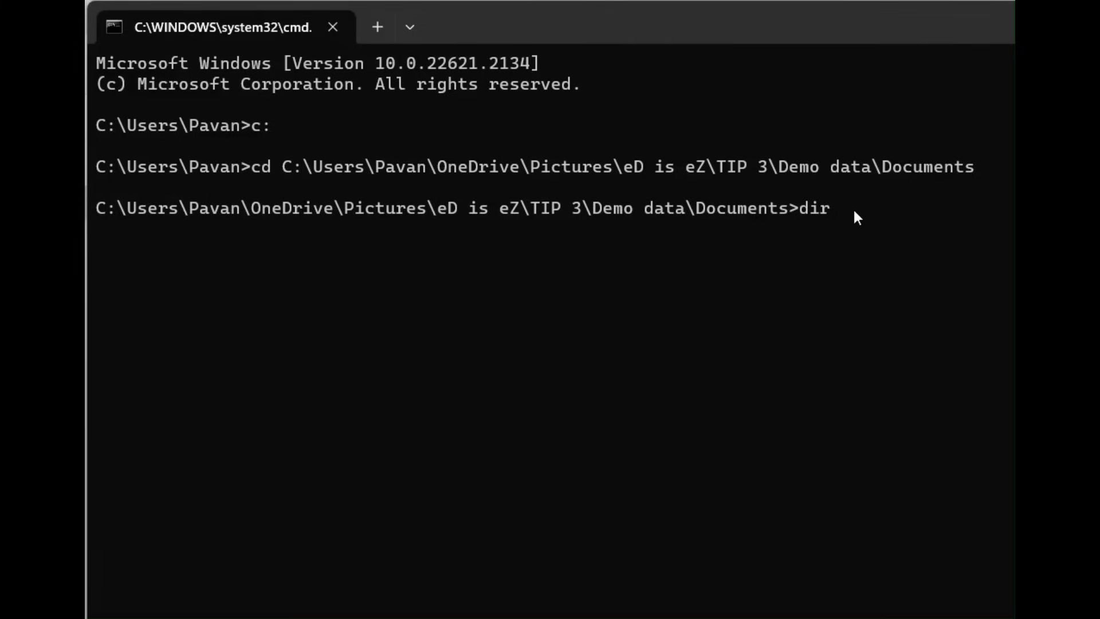
pyautogui.write('/b /s > list.txt')
pyautogui.press('Return')
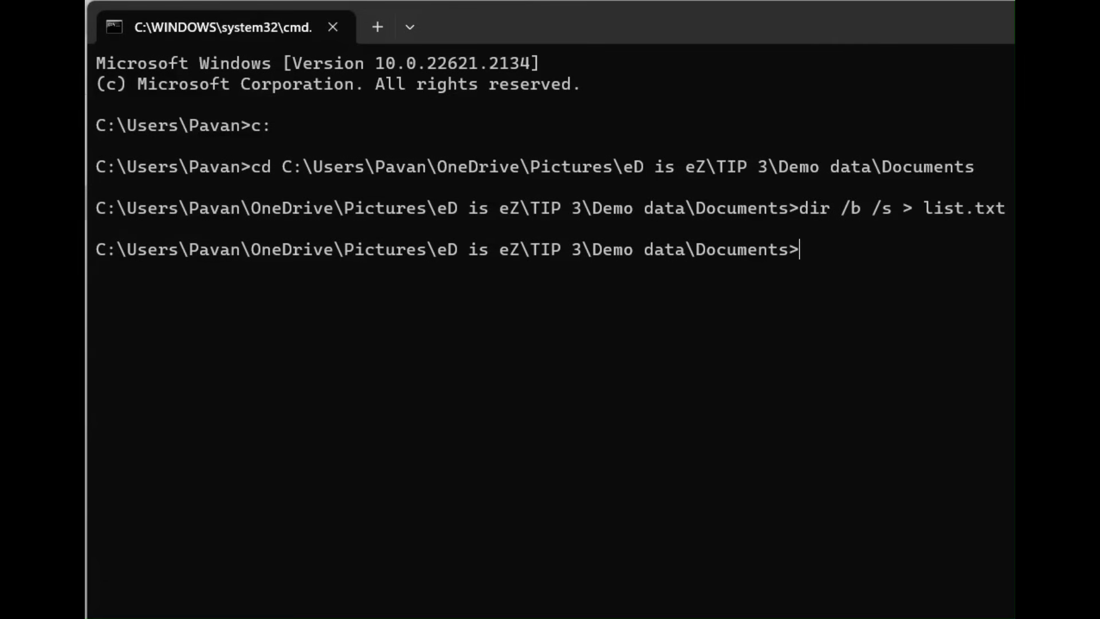
# Step: Open list.txt from the Documents folder in a maximized Notepad++ window and close the other open script file
pyautogui.hotkey('alt', 'Tab')
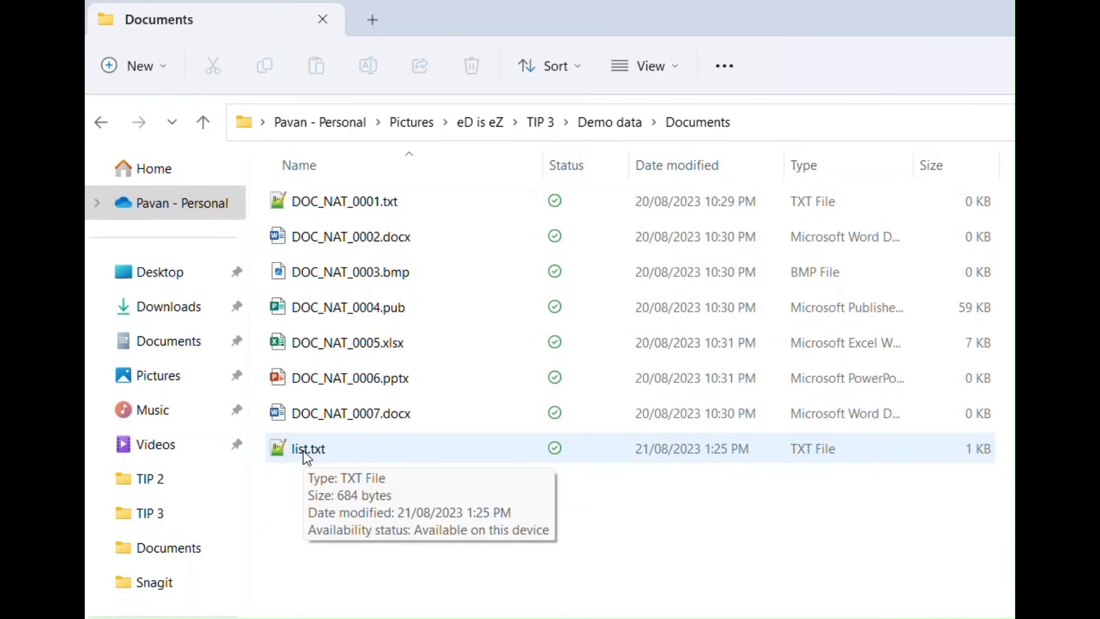
pyautogui.doubleClick(304, 450)
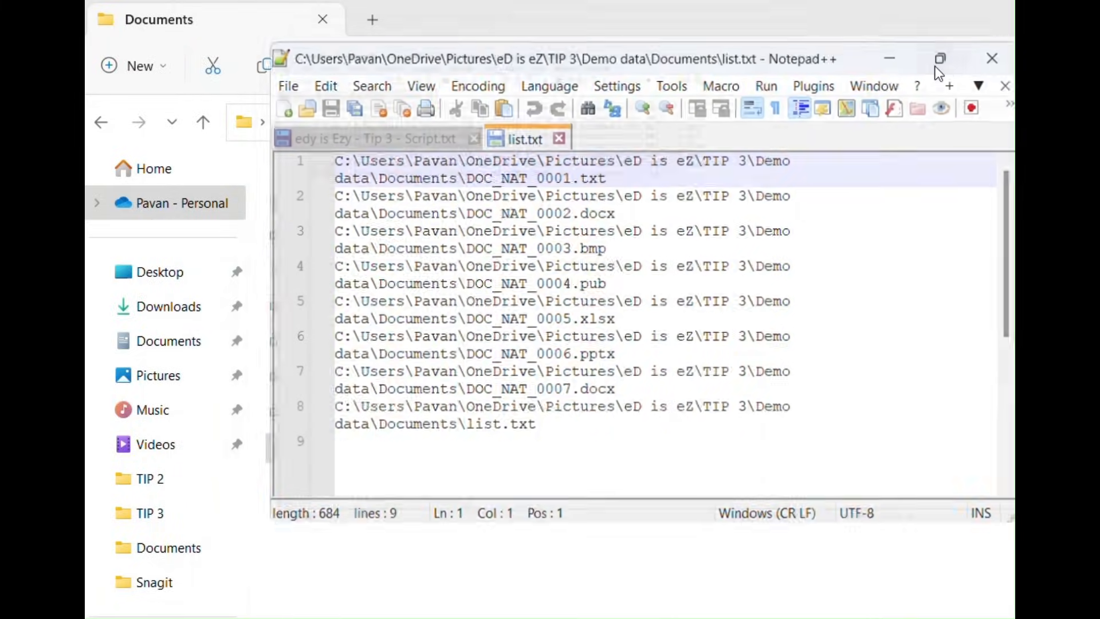
pyautogui.click(933, 57)
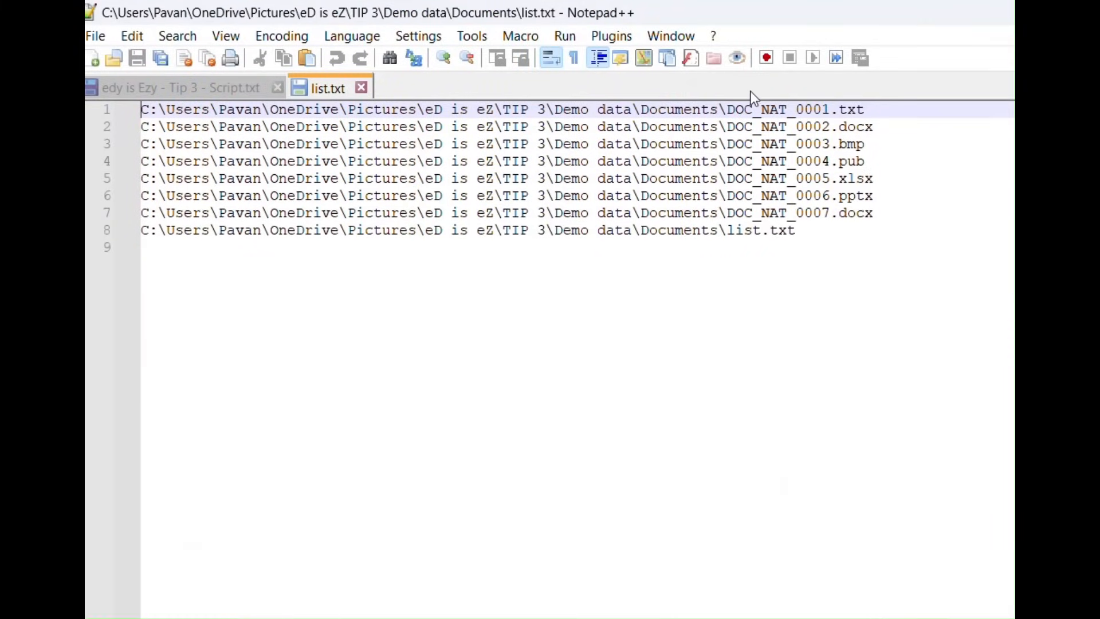
pyautogui.click(277, 88)
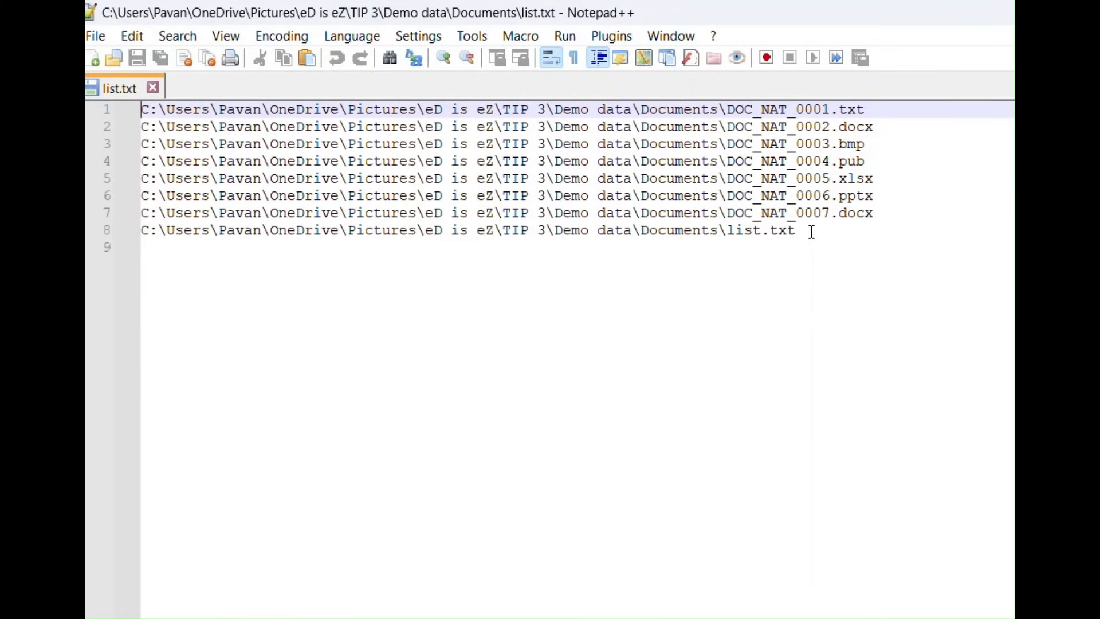
# Step: Delete the last entry, the path of list.txt itself, from the file list
pyautogui.moveTo(811, 232); pyautogui.dragTo(132, 108)
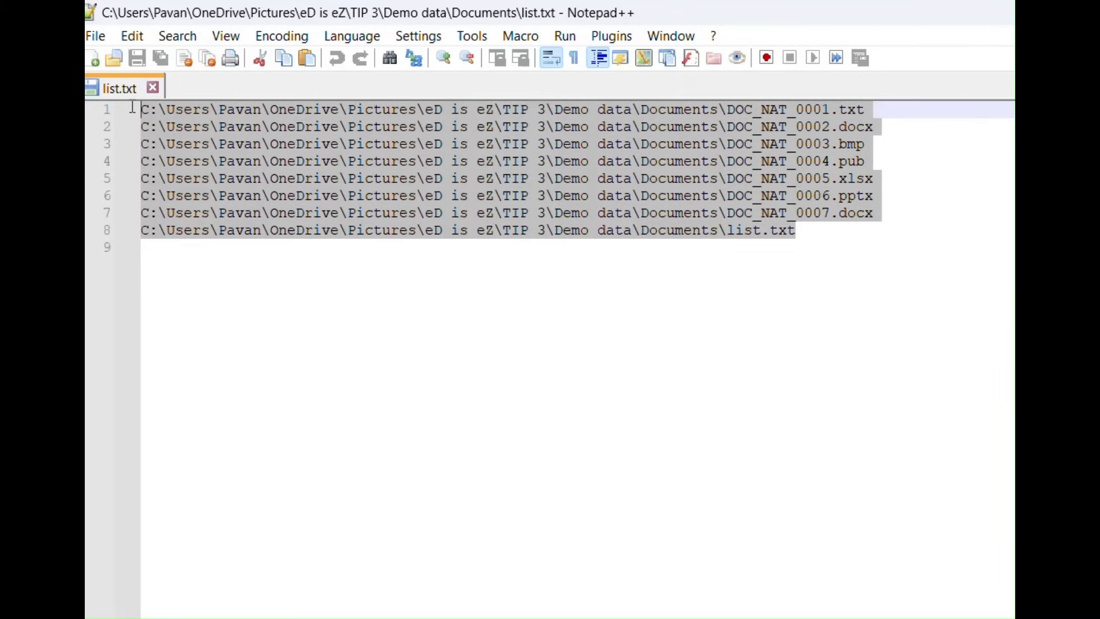
pyautogui.click(726, 109)
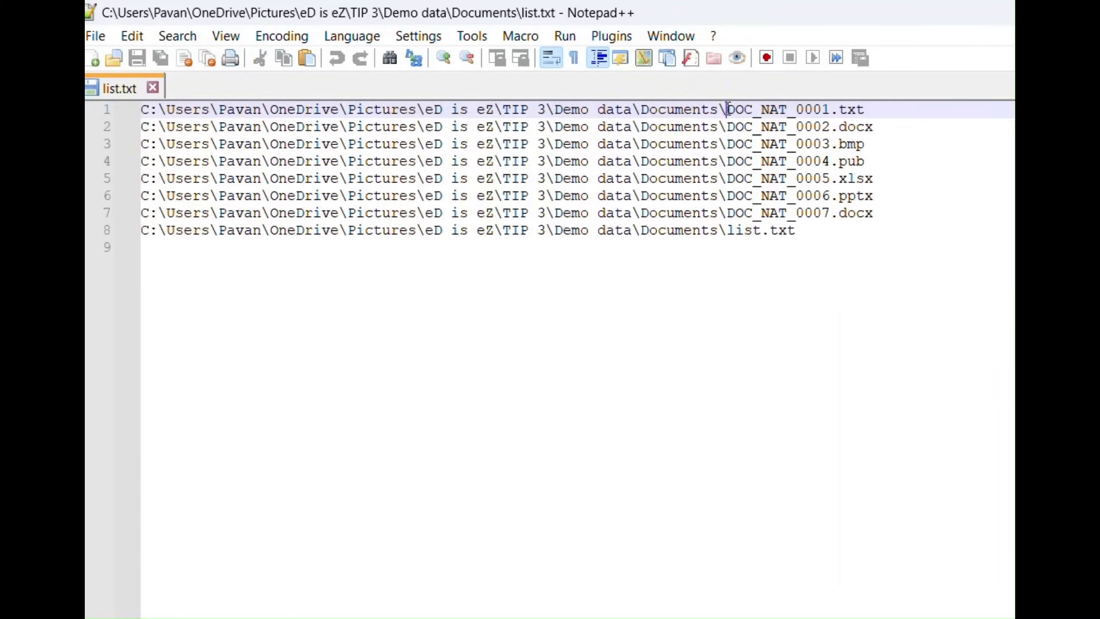
pyautogui.click(807, 234)
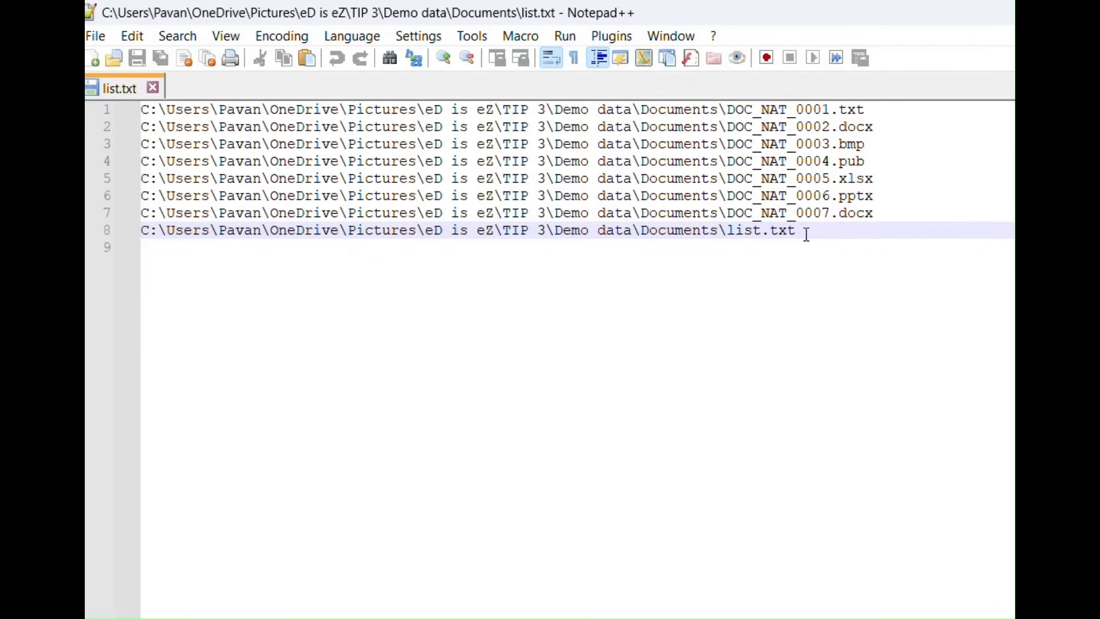
pyautogui.hotkey('shift', 'Home')
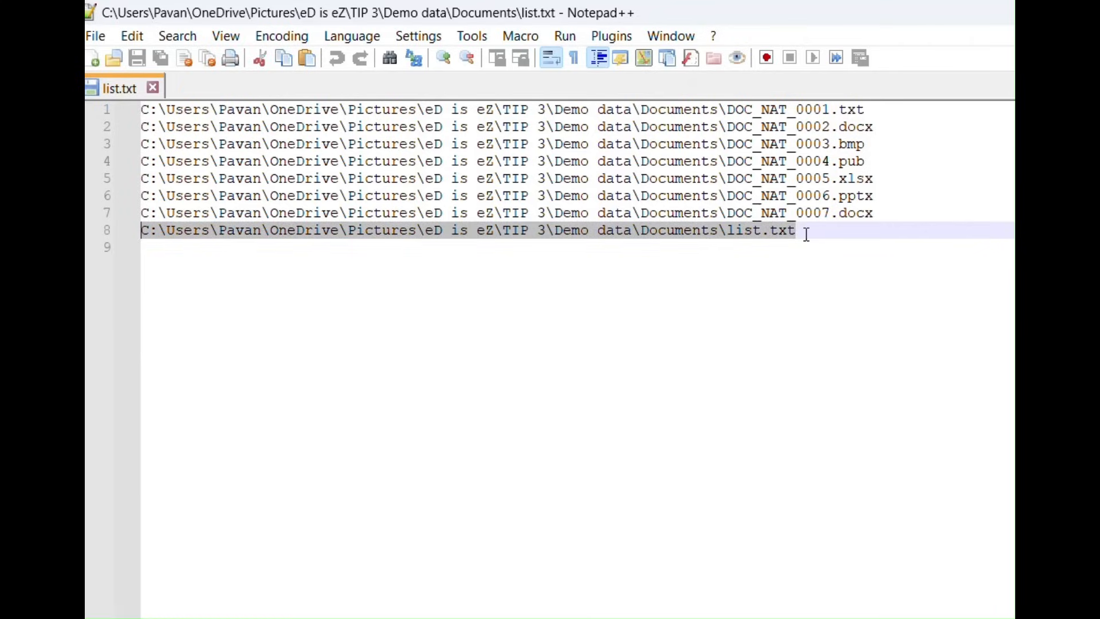
pyautogui.press('BackSpace')
pyautogui.press('BackSpace')
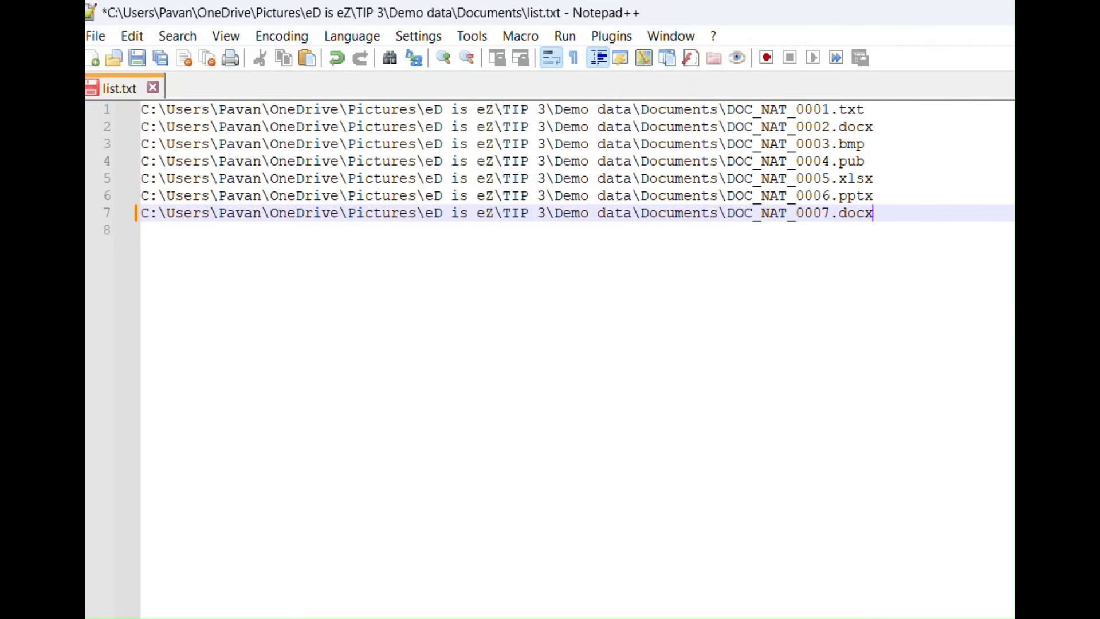
# Step: Examine the file name DOC_NAT_0001, its full path and its .txt extension in the first line
pyautogui.doubleClick(777, 109)
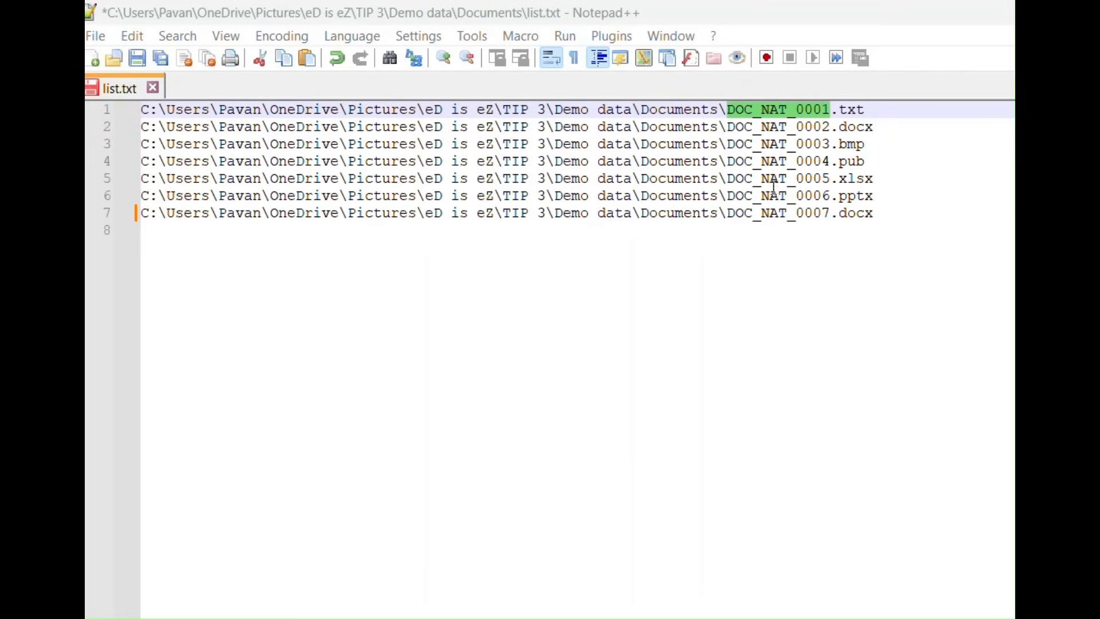
pyautogui.click(901, 108)
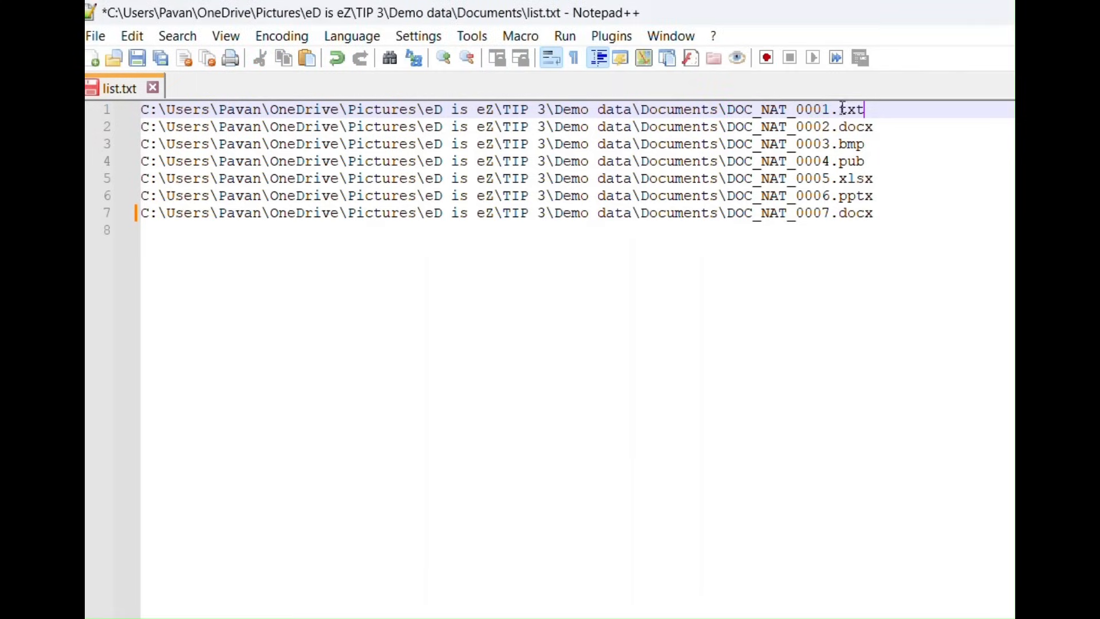
pyautogui.hotkey('shift', 'Home')
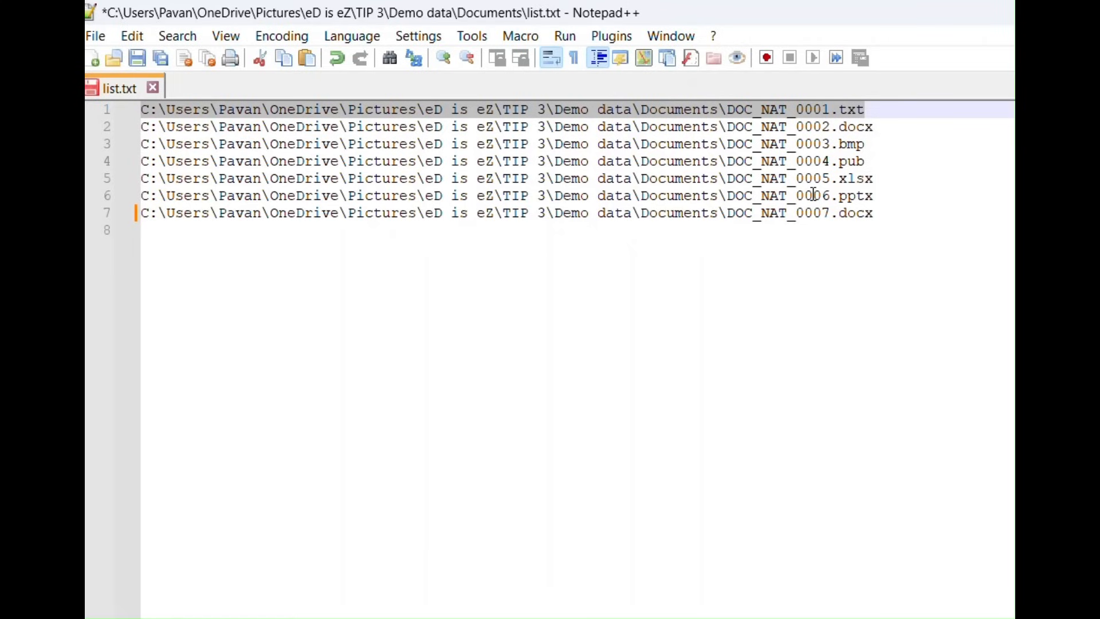
pyautogui.click(835, 108)
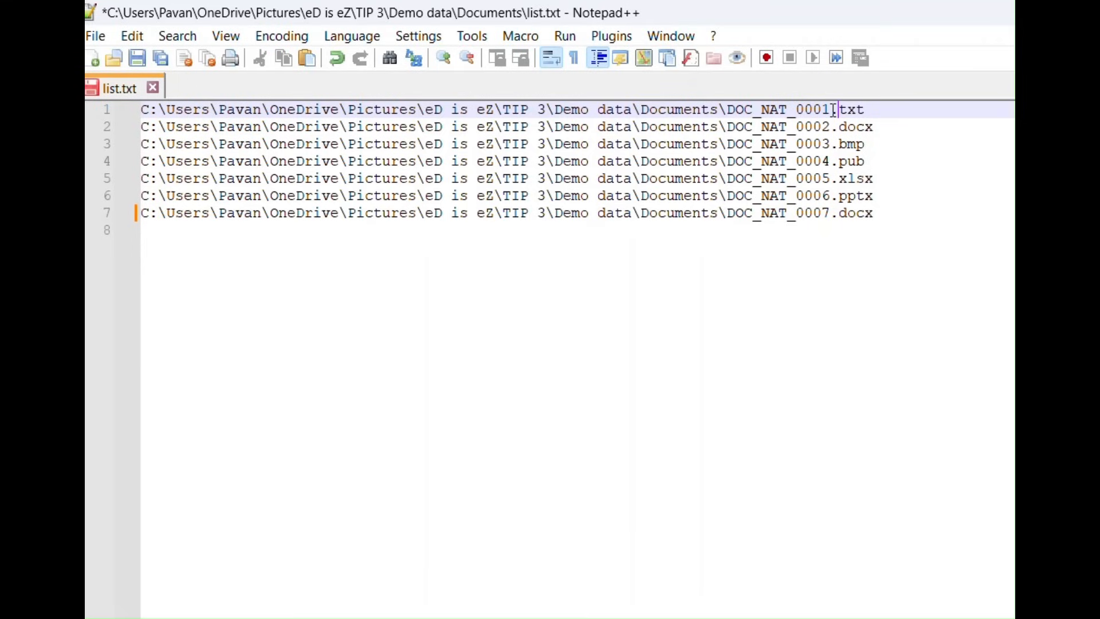
pyautogui.hotkey('shift', 'End')
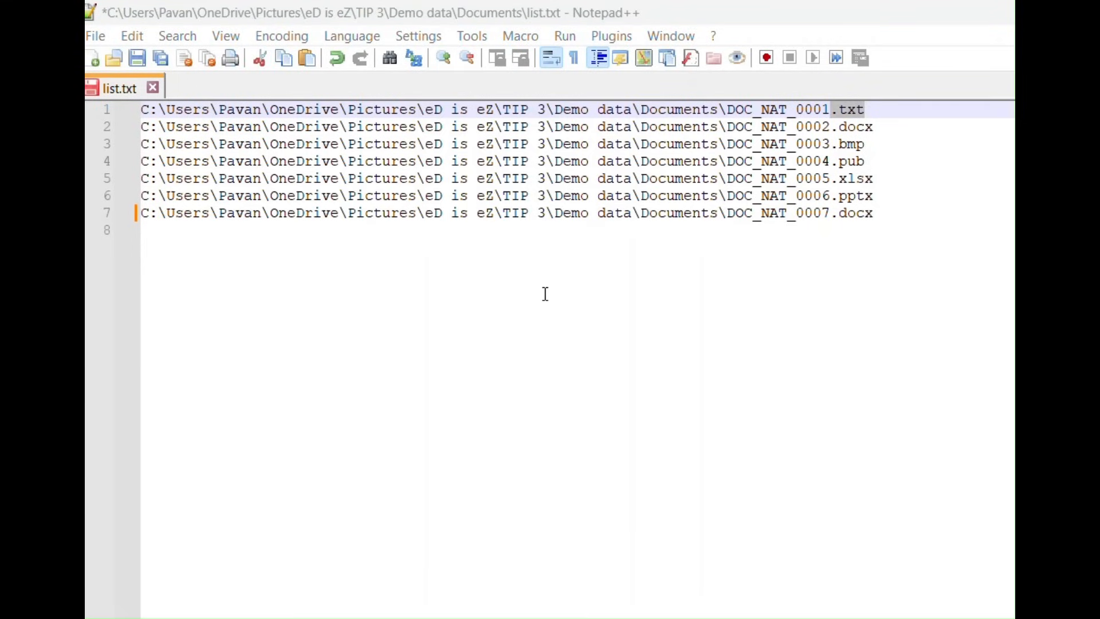
pyautogui.click(777, 229)
pyautogui.moveTo(831, 109); pyautogui.dragTo(727, 109)
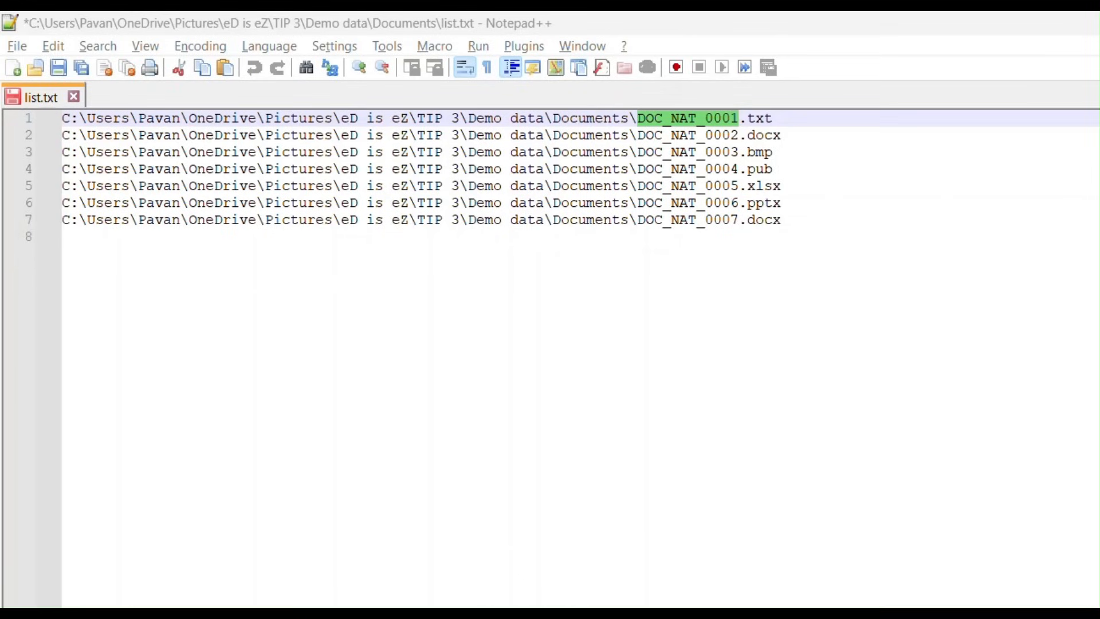
pyautogui.click(704, 119)
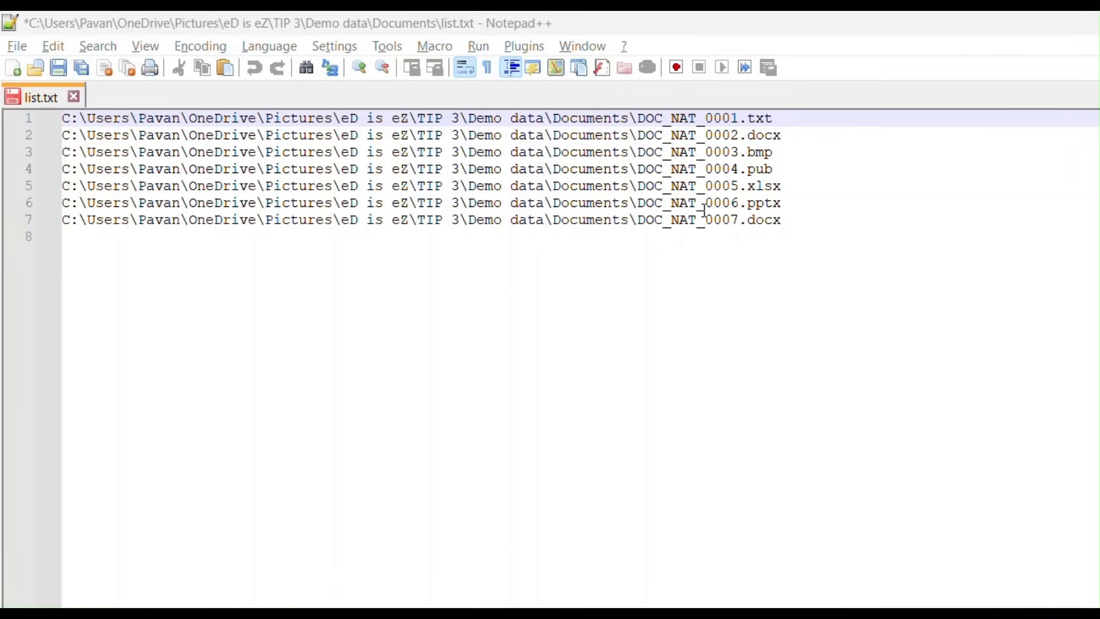
pyautogui.moveTo(638, 118); pyautogui.dragTo(739, 118)
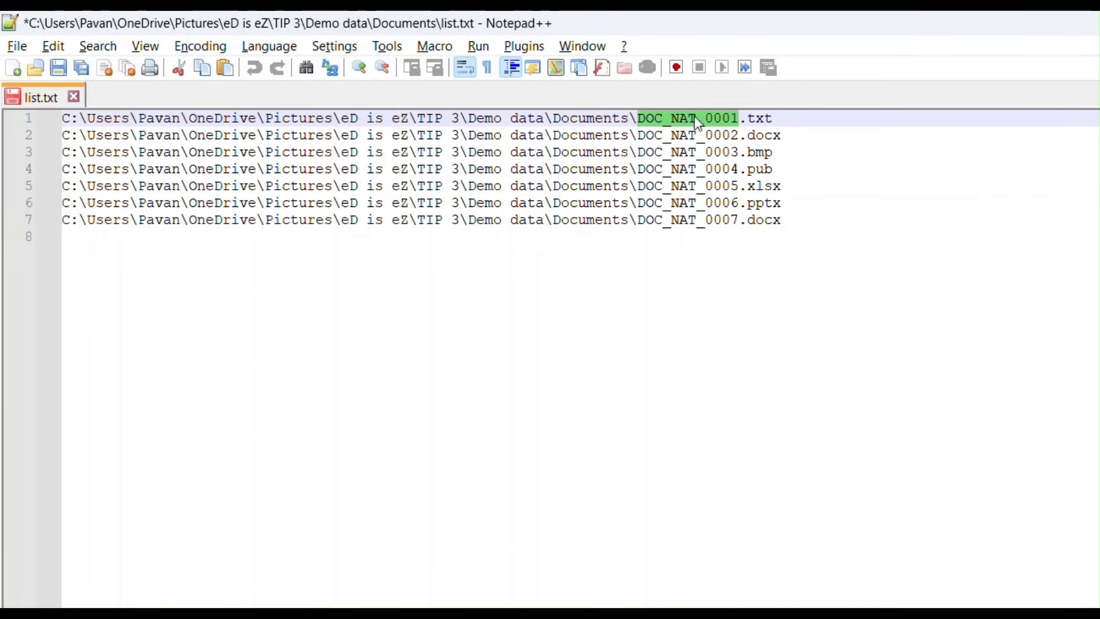
# Step: Examine the backslash before and the period after the file name in the first three lines
pyautogui.click(637, 118)
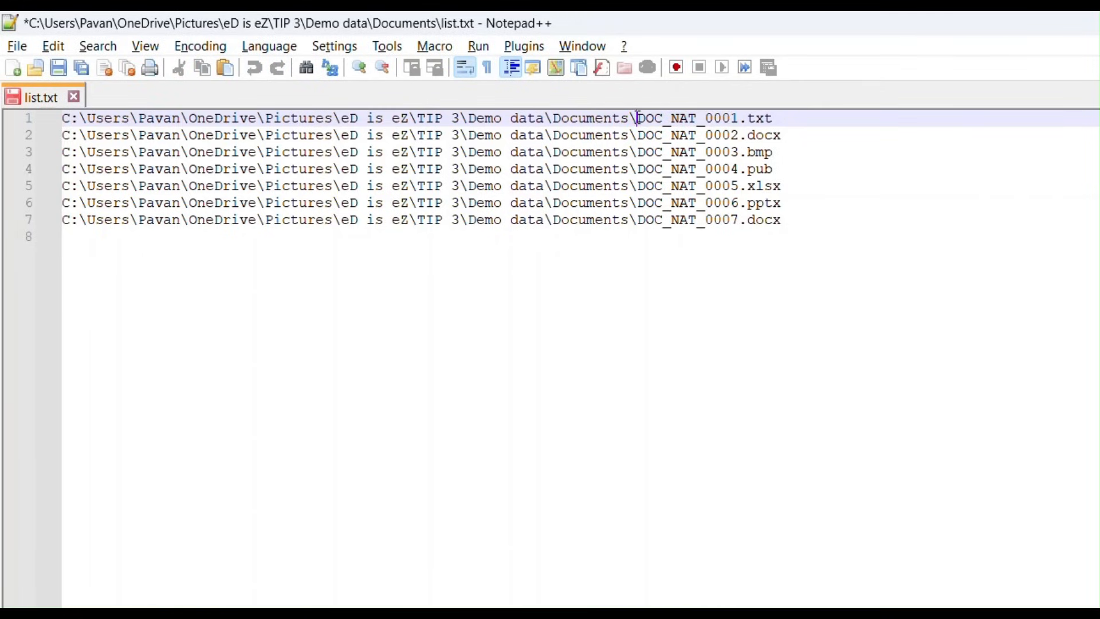
pyautogui.moveTo(637, 118); pyautogui.dragTo(630, 118)
pyautogui.moveTo(747, 118); pyautogui.dragTo(737, 118)
pyautogui.moveTo(639, 136); pyautogui.dragTo(632, 135)
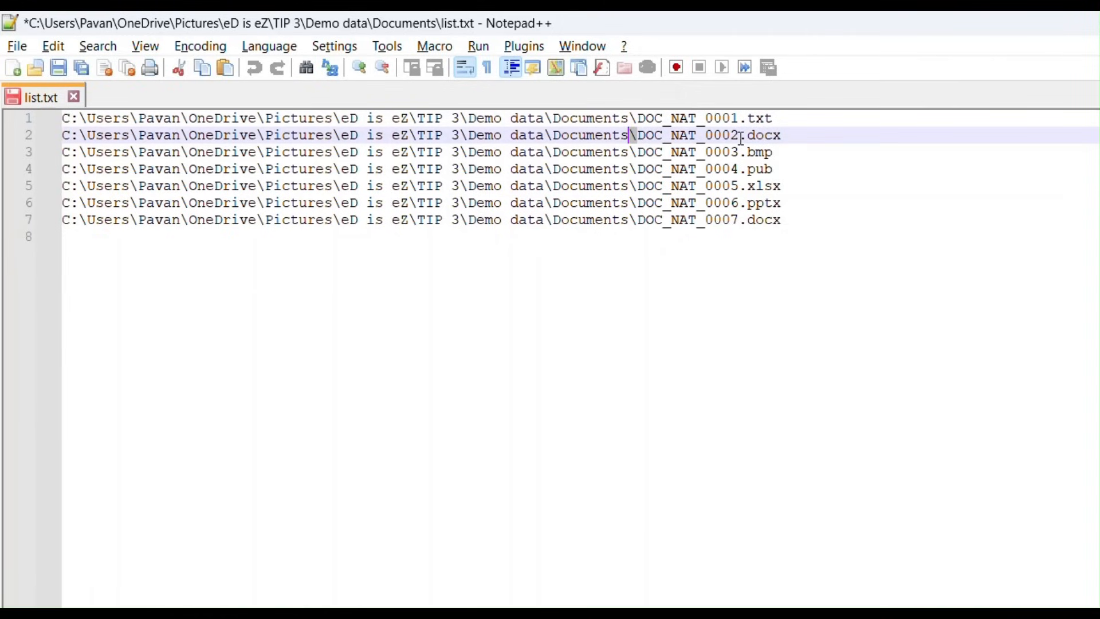
pyautogui.click(743, 136)
pyautogui.click(630, 153)
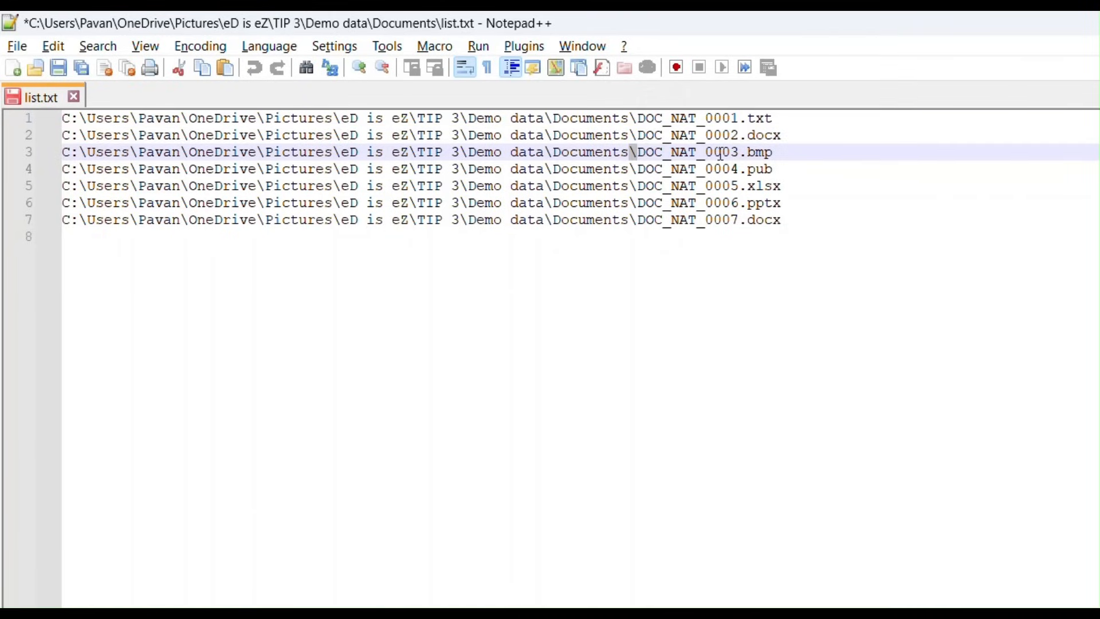
pyautogui.click(745, 153)
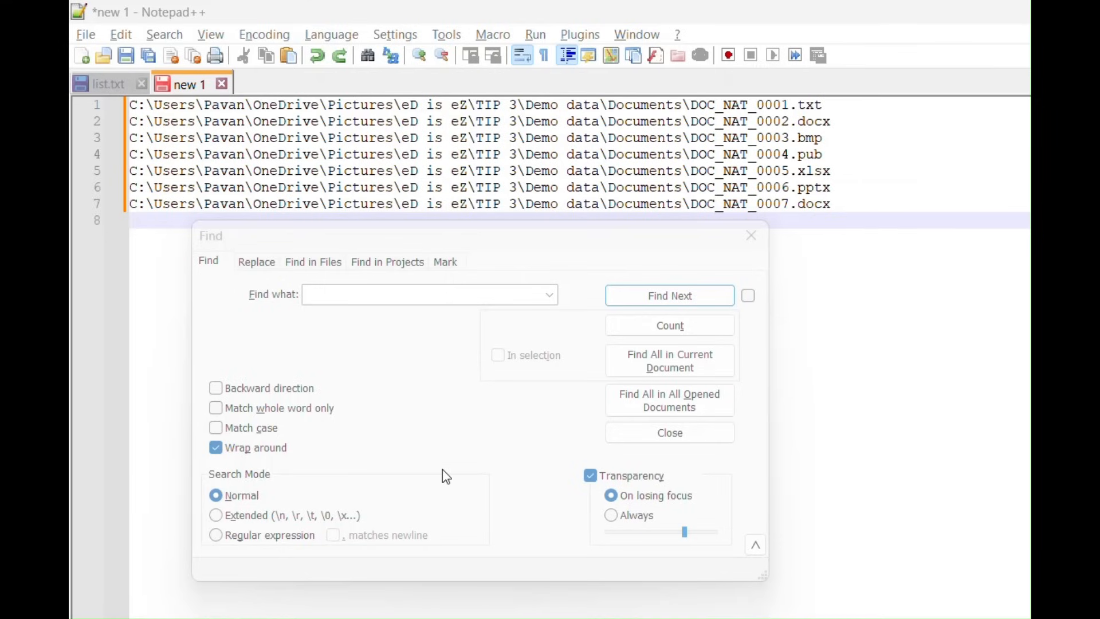
# Step: Set the search mode of the Find dialog to Regular expression
pyautogui.click(531, 247)
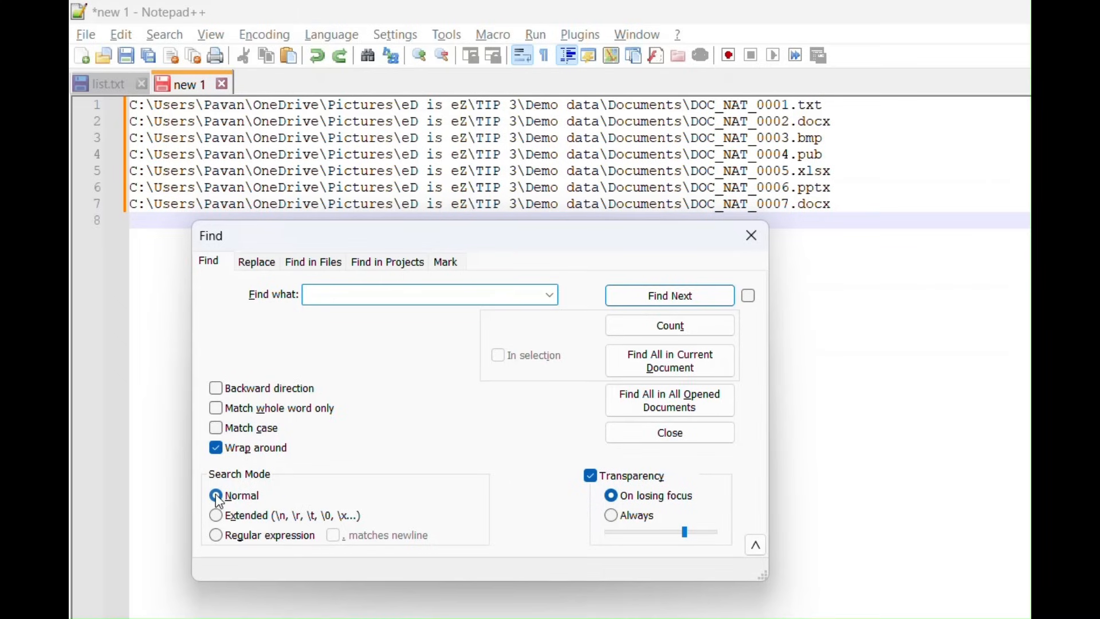
pyautogui.click(219, 541)
pyautogui.click(401, 296)
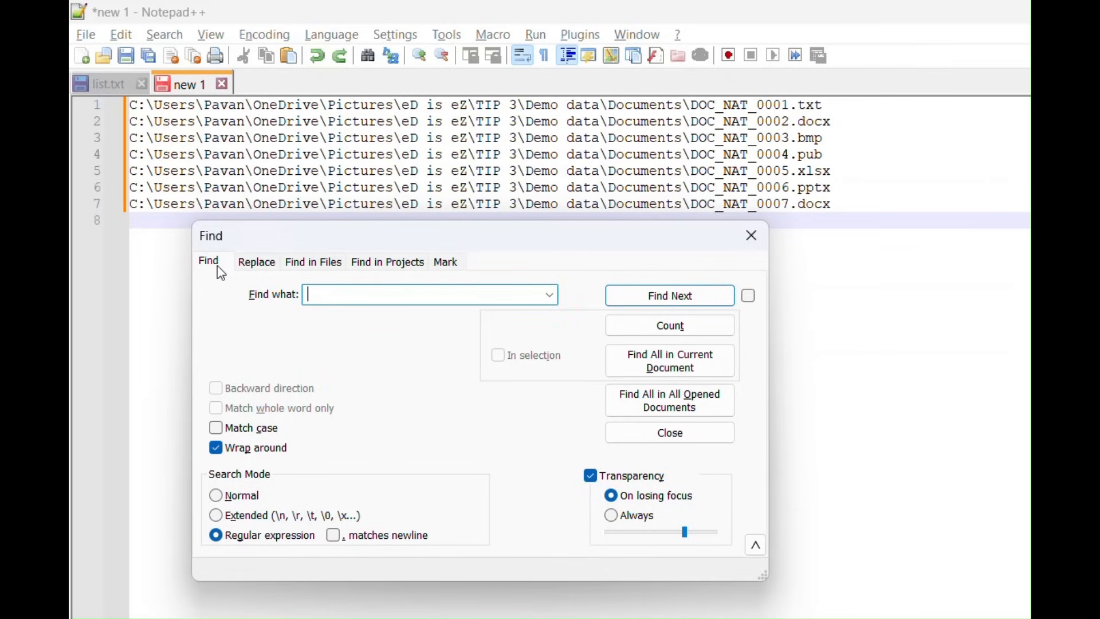
pyautogui.click(266, 265)
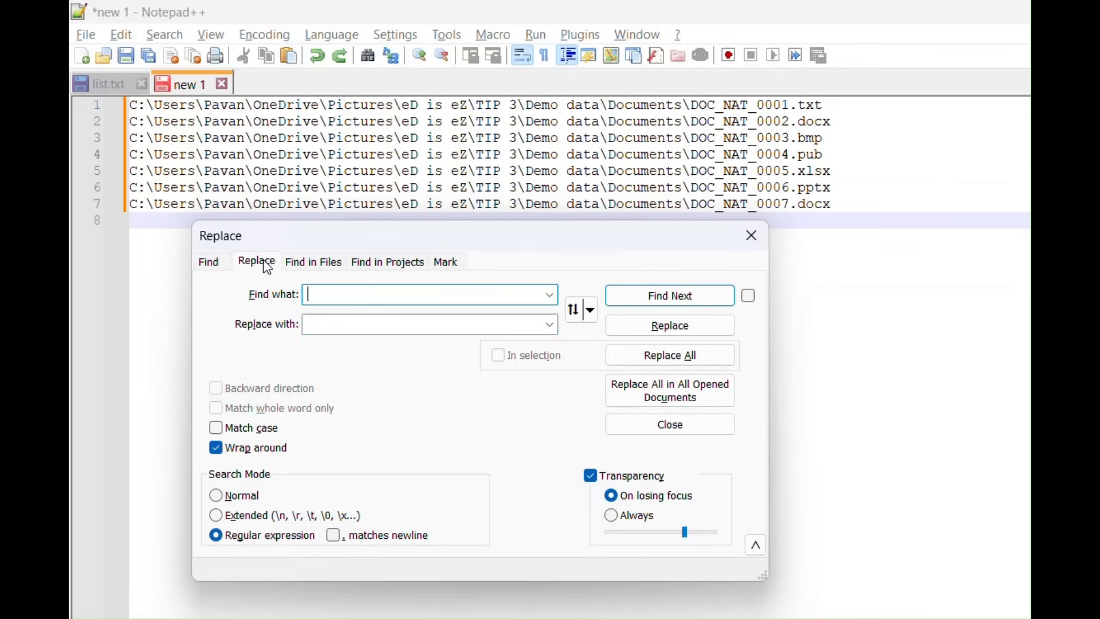
pyautogui.click(217, 264)
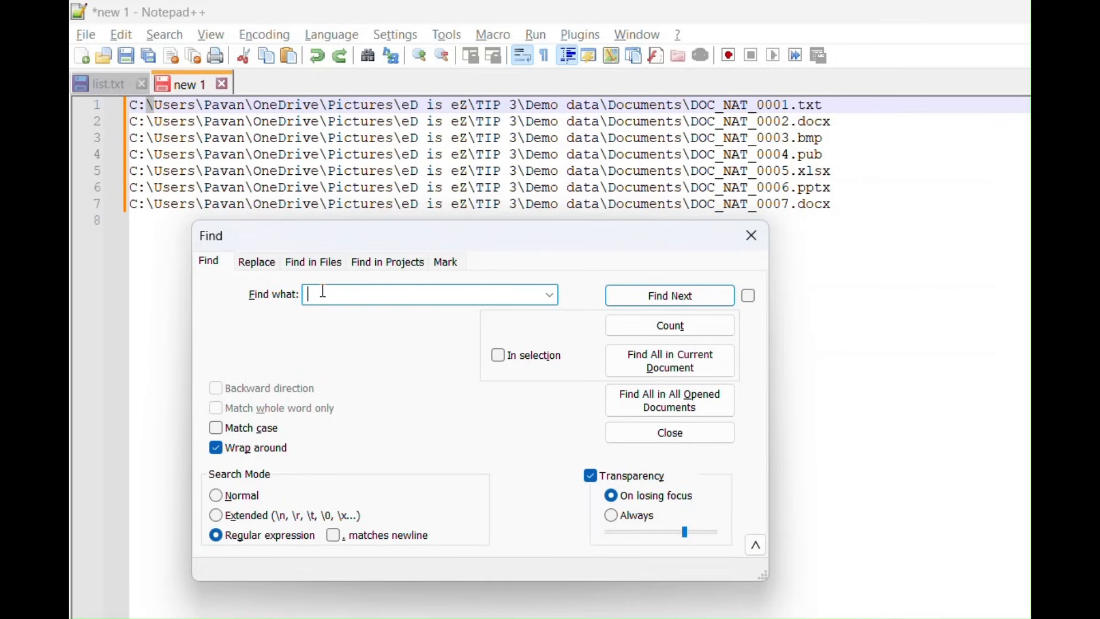
# Step: Try to search the file list for a single unescaped backslash as a regular expression
pyautogui.write('\\')
pyautogui.click(643, 298)
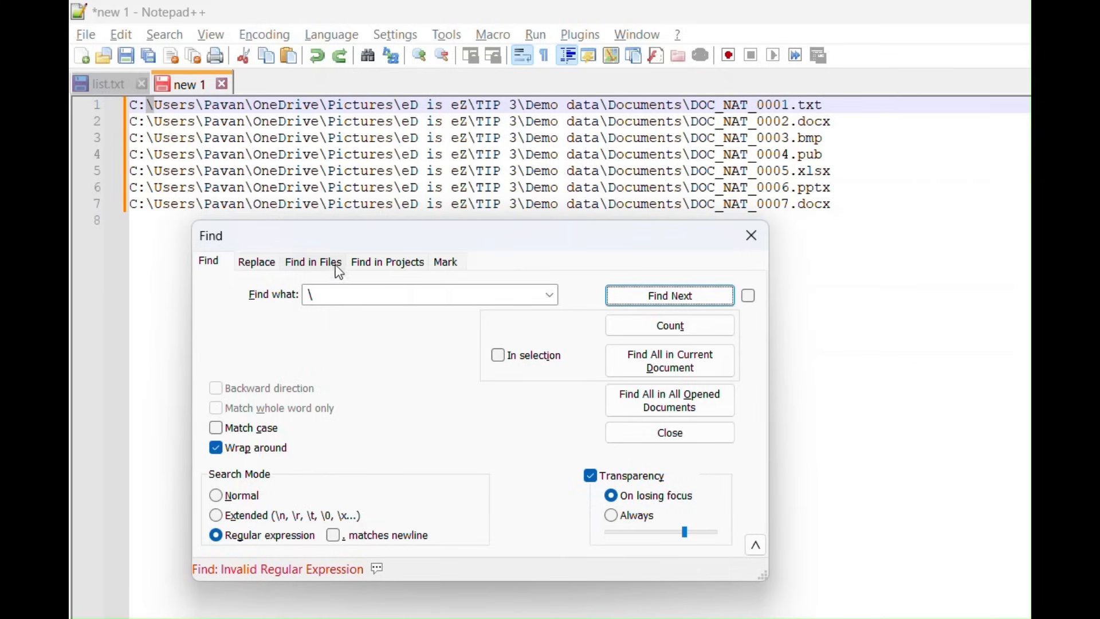
pyautogui.click(359, 295)
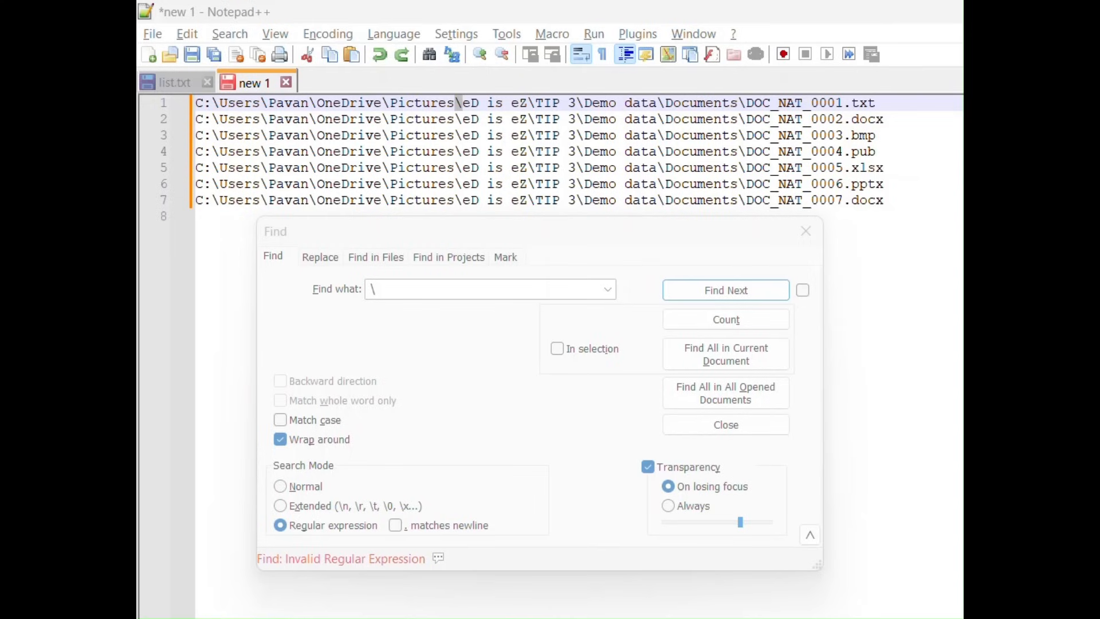
# Step: Replace the search pattern with a single unescaped period and find its next match
pyautogui.click(518, 244)
pyautogui.click(373, 290)
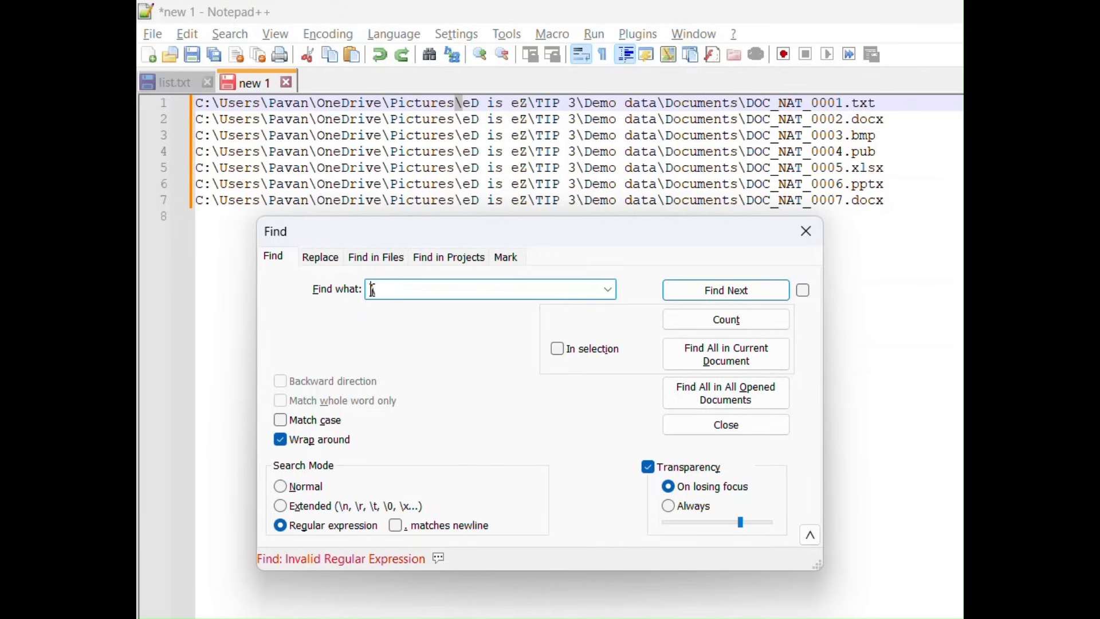
pyautogui.write('\\')
pyautogui.press('BackSpace')
pyautogui.press('BackSpace')
pyautogui.write('.')
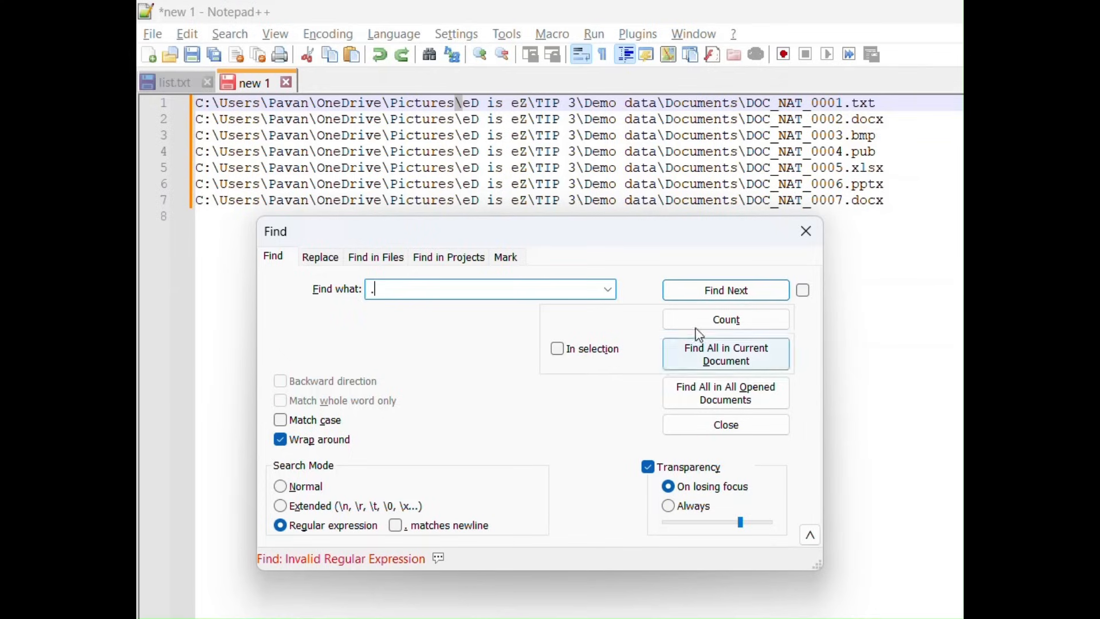
pyautogui.click(710, 294)
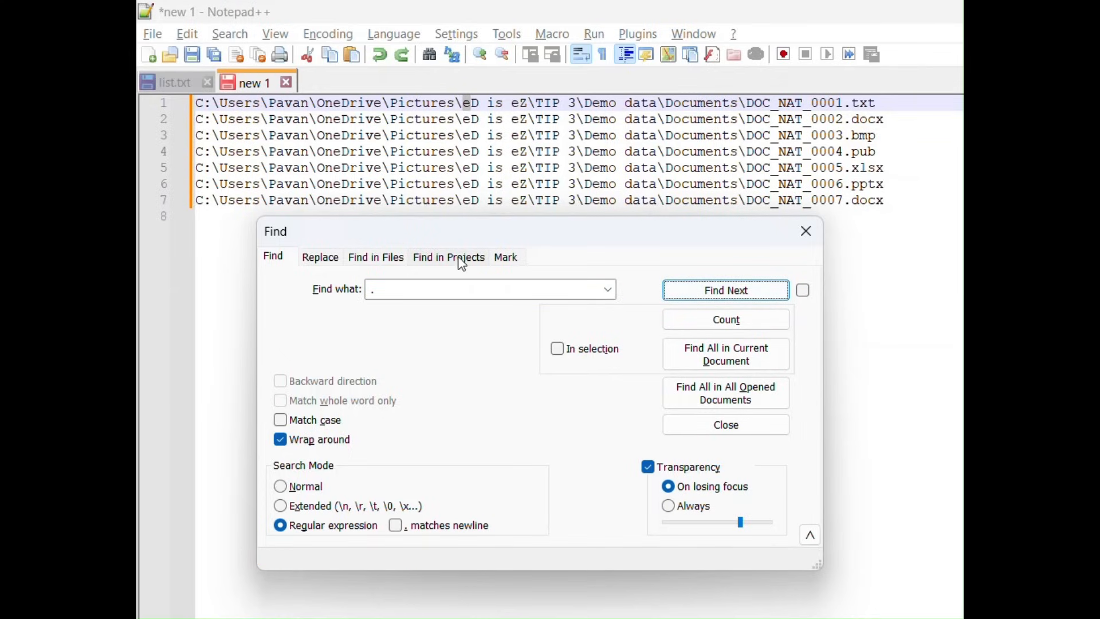
# Step: Step through several further matches of the unescaped period in the first line
pyautogui.click(389, 292)
pyautogui.click(390, 292)
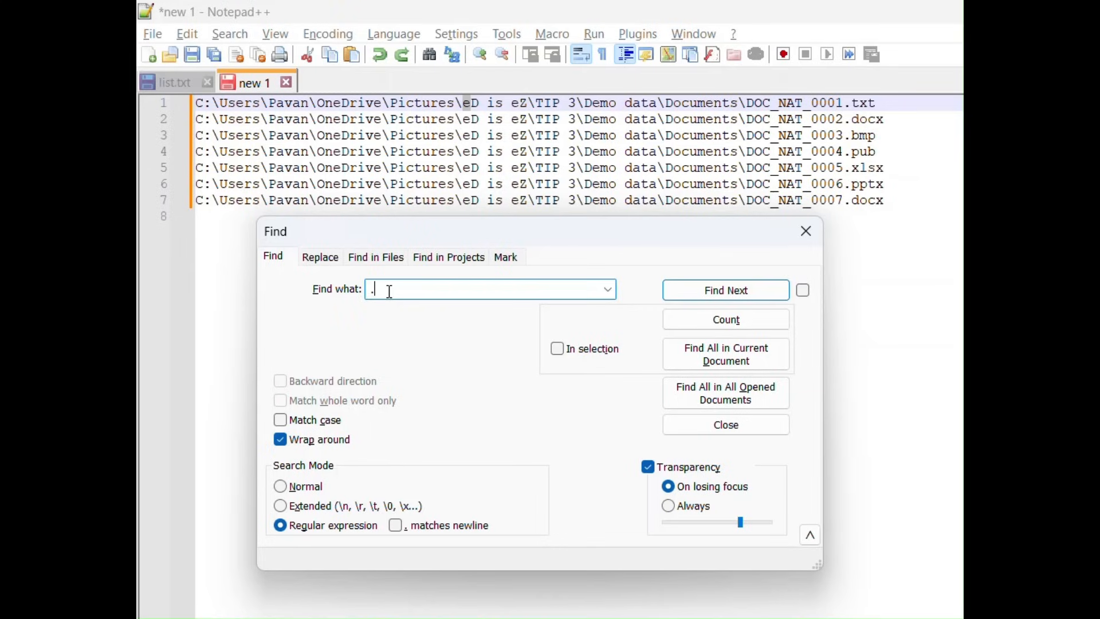
pyautogui.click(720, 295)
pyautogui.click(719, 295)
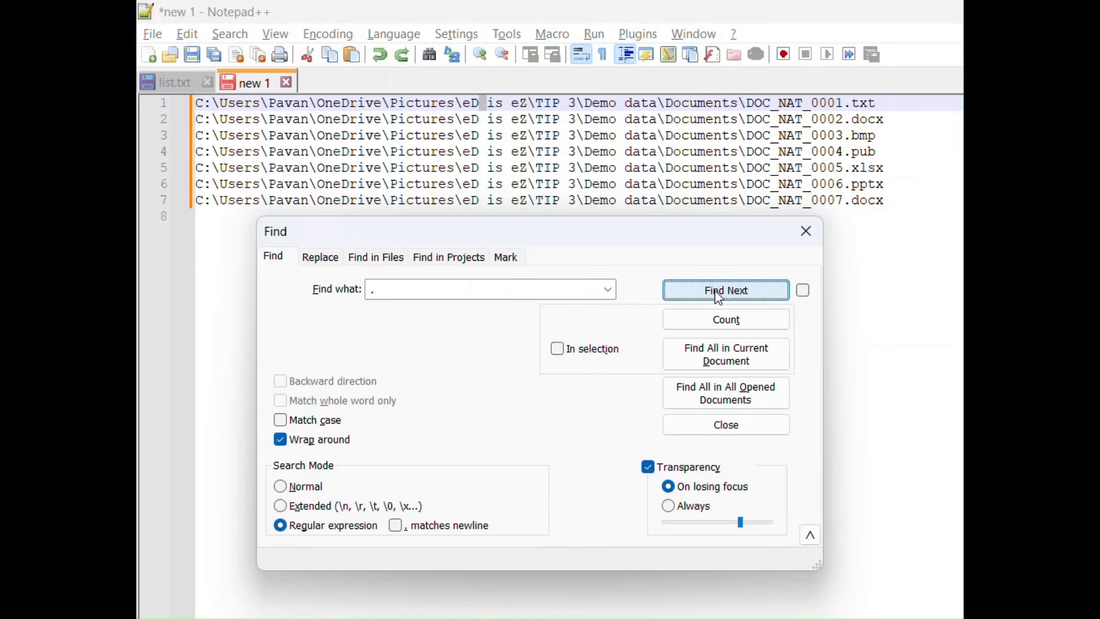
pyautogui.click(719, 295)
pyautogui.click(719, 296)
pyautogui.click(719, 295)
pyautogui.click(719, 296)
# Step: Escape the period as \. in the search pattern and step through its matches in the first four lines
pyautogui.doubleClick(387, 293)
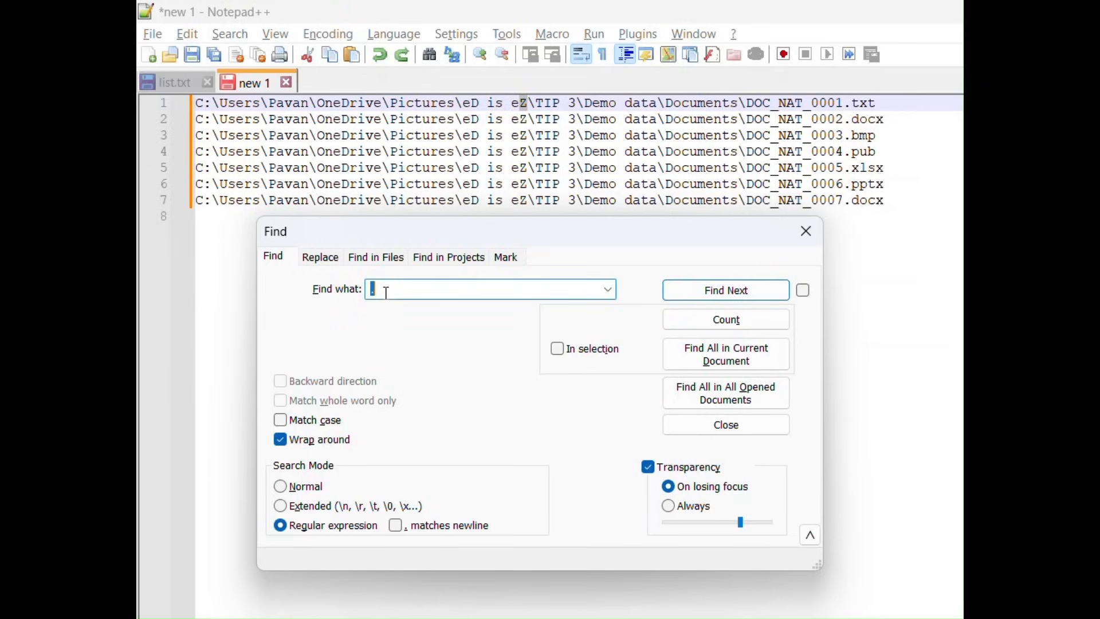
pyautogui.click(386, 292)
pyautogui.press('Left')
pyautogui.write('\\')
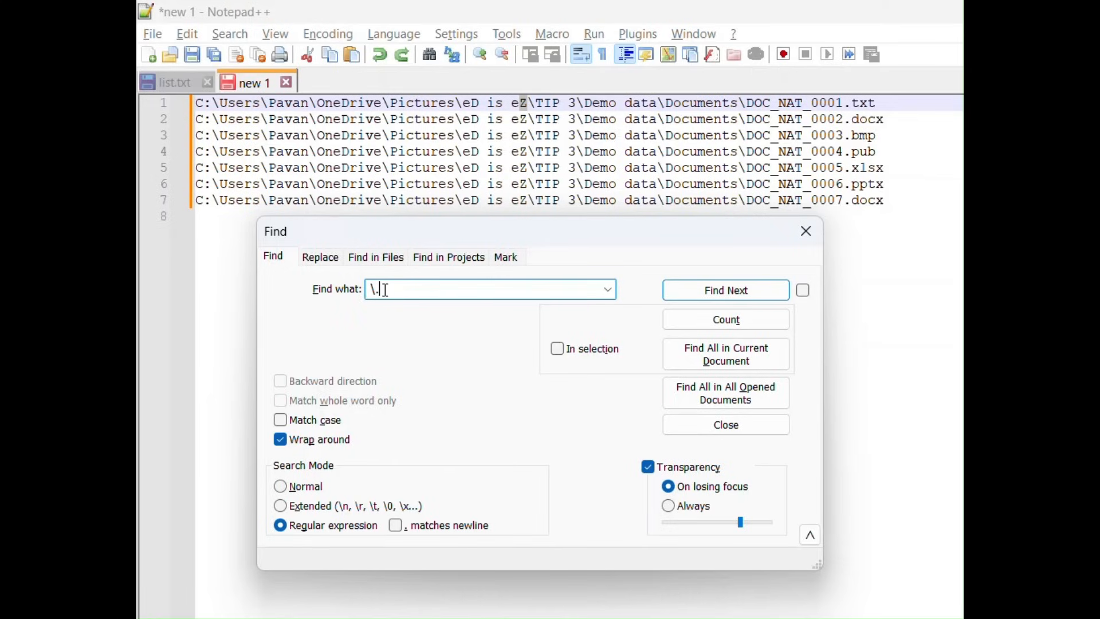
pyautogui.click(721, 301)
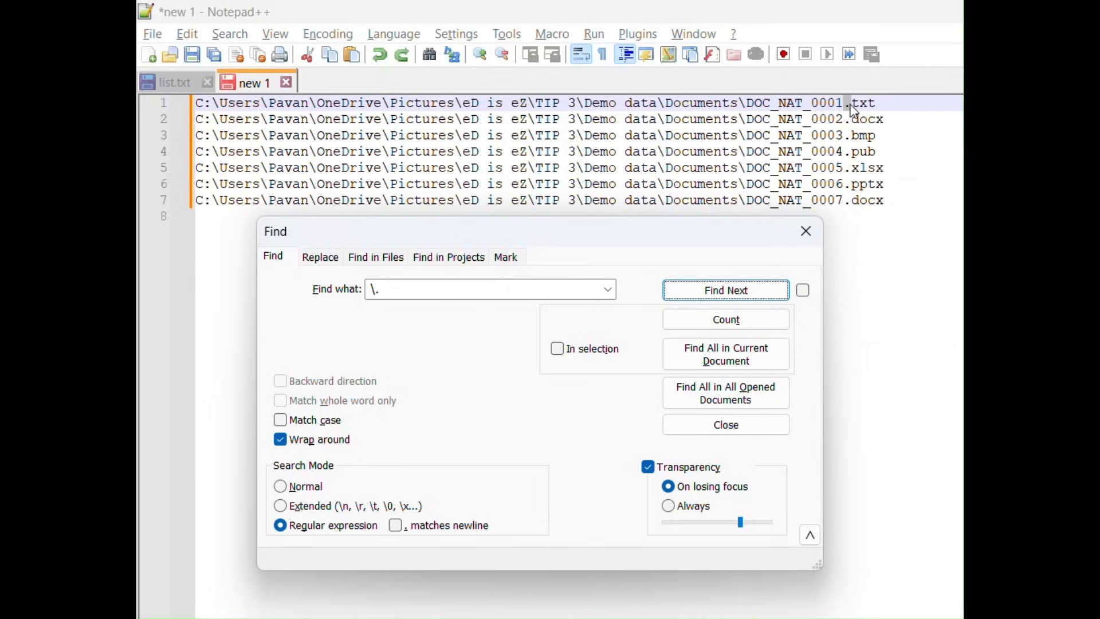
pyautogui.click(737, 303)
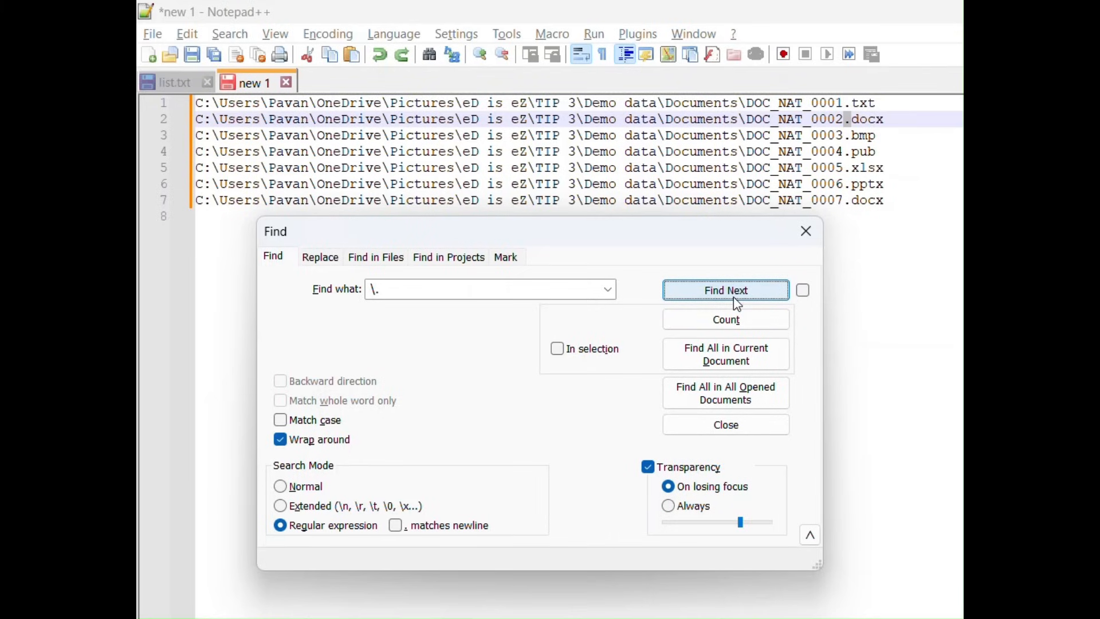
pyautogui.click(737, 303)
pyautogui.click(738, 302)
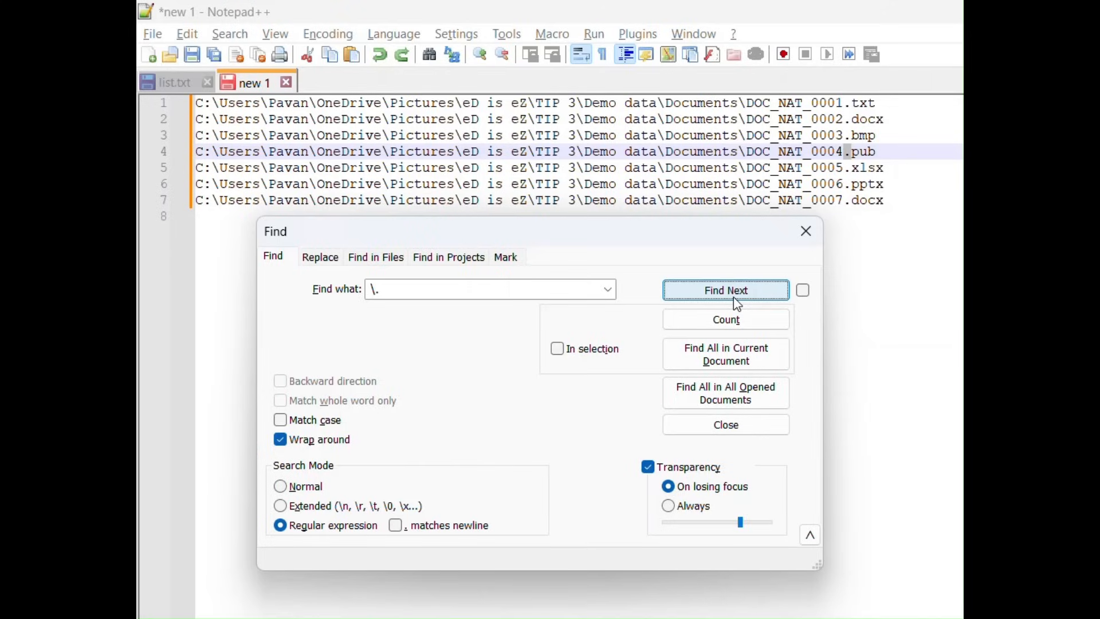
# Step: Search for the escaped backslash \\ from the start of the first line and step through its matches
pyautogui.click(423, 293)
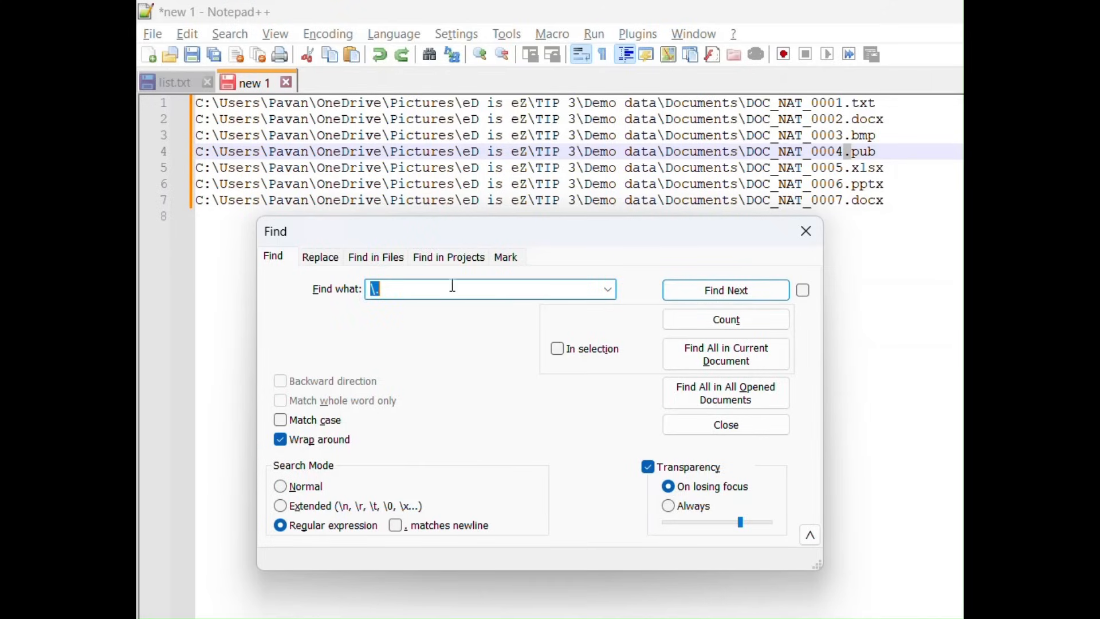
pyautogui.press('BackSpace')
pyautogui.write('\\')
pyautogui.click(198, 102)
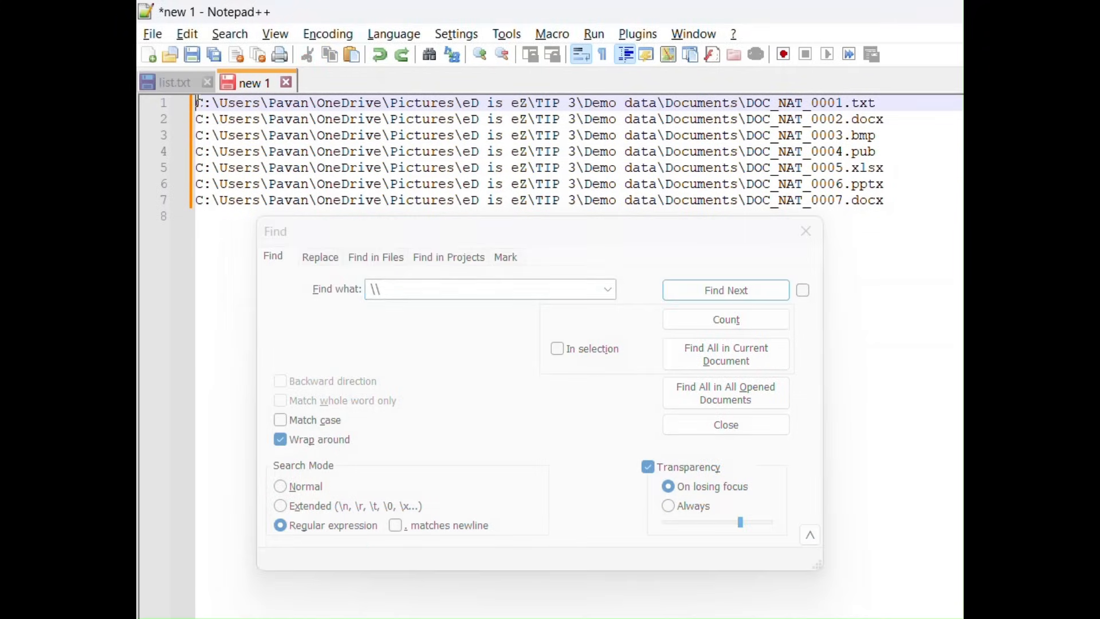
pyautogui.click(760, 260)
pyautogui.click(724, 289)
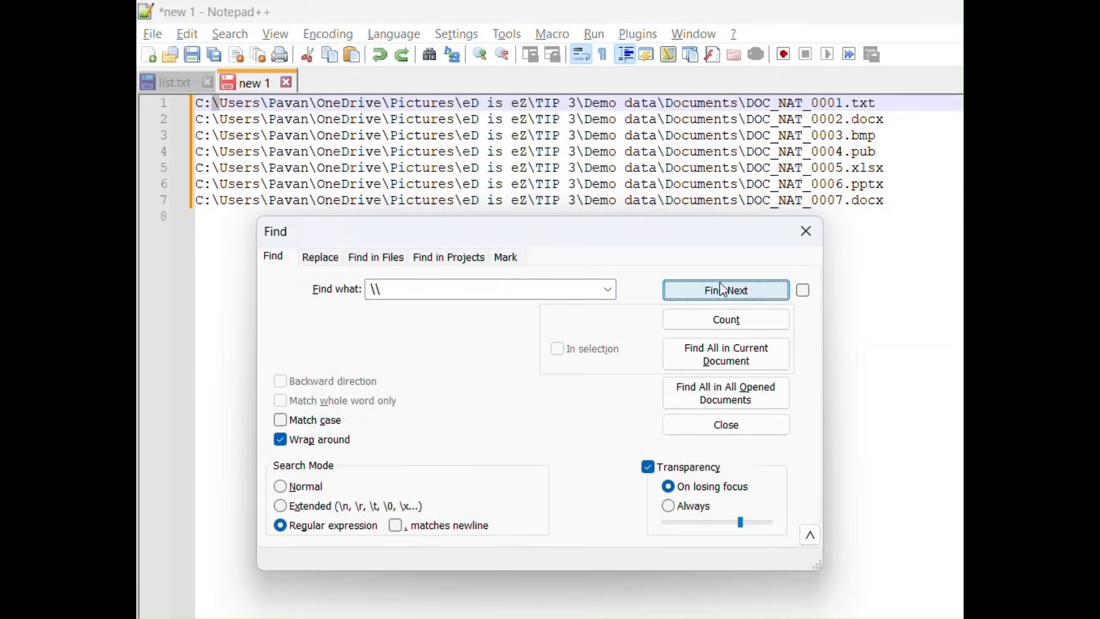
pyautogui.click(724, 290)
pyautogui.click(722, 292)
pyautogui.click(723, 293)
pyautogui.click(722, 293)
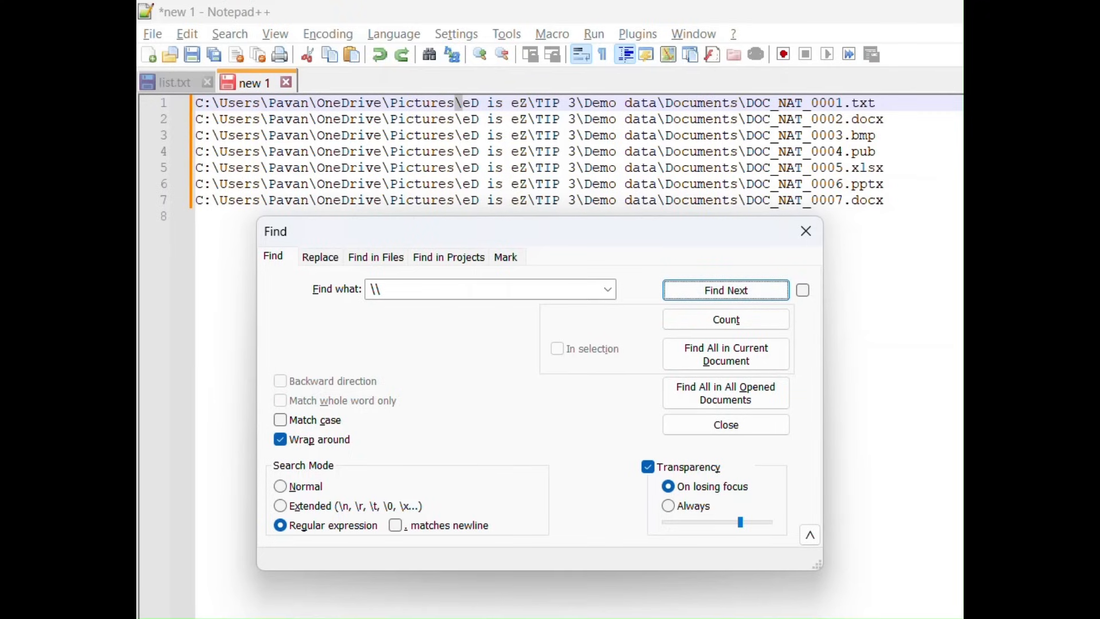
# Step: Select the backslash just before DOC_NAT_0001 in the first line to examine it
pyautogui.click(484, 285)
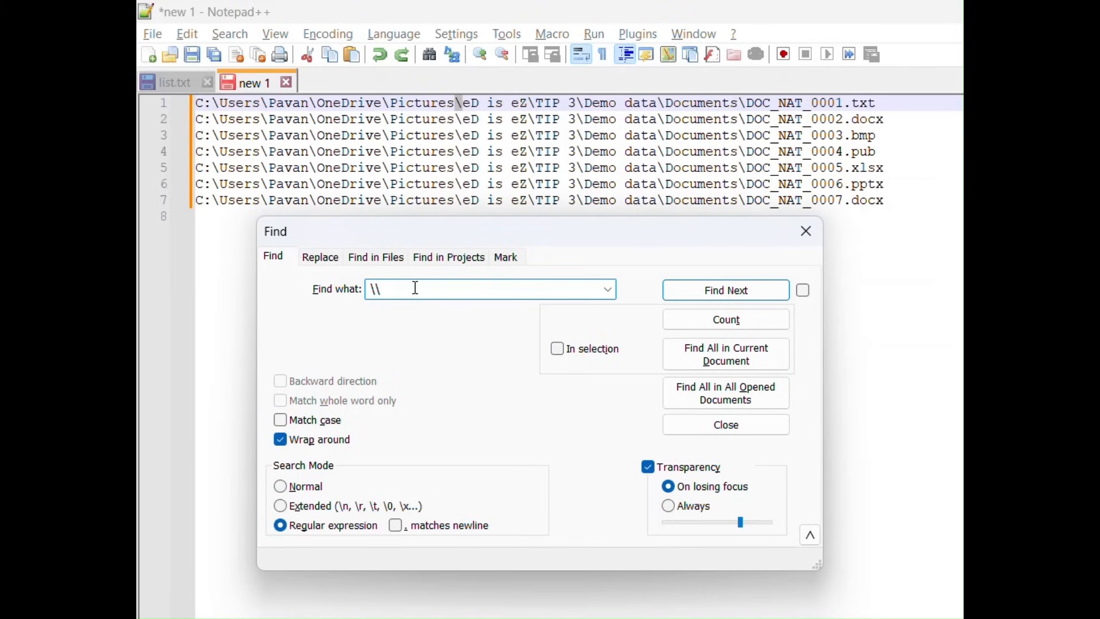
pyautogui.click(747, 102)
pyautogui.moveTo(748, 102); pyautogui.dragTo(742, 102)
pyautogui.click(739, 104)
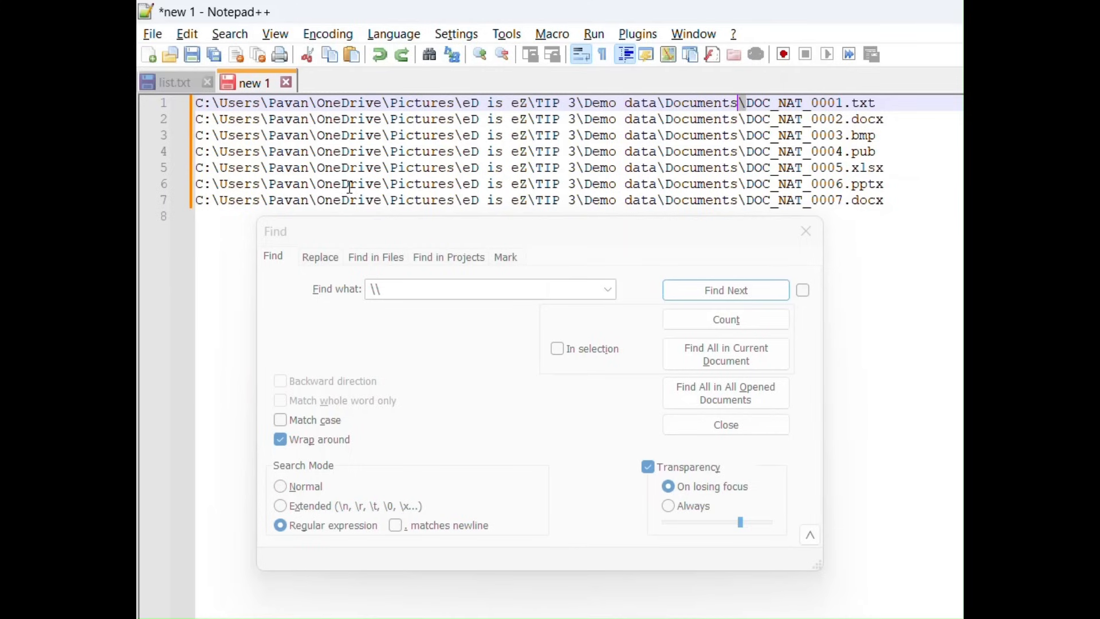
# Step: Extend the search pattern to Documents\\ and find its next match in the file list
pyautogui.click(389, 288)
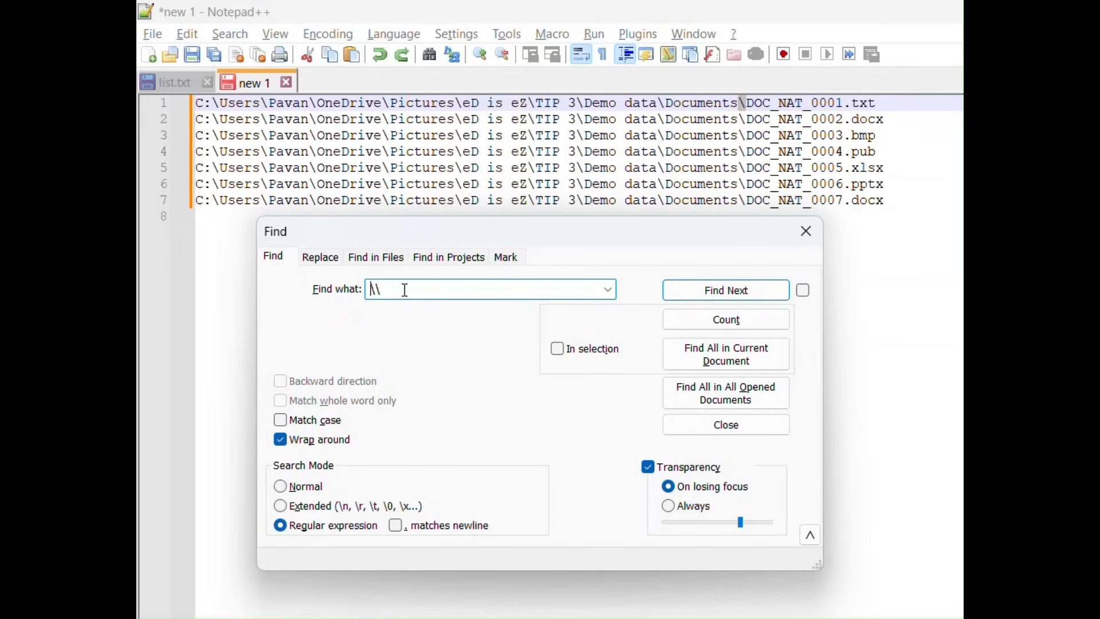
pyautogui.write('Dcouments')
pyautogui.click(745, 299)
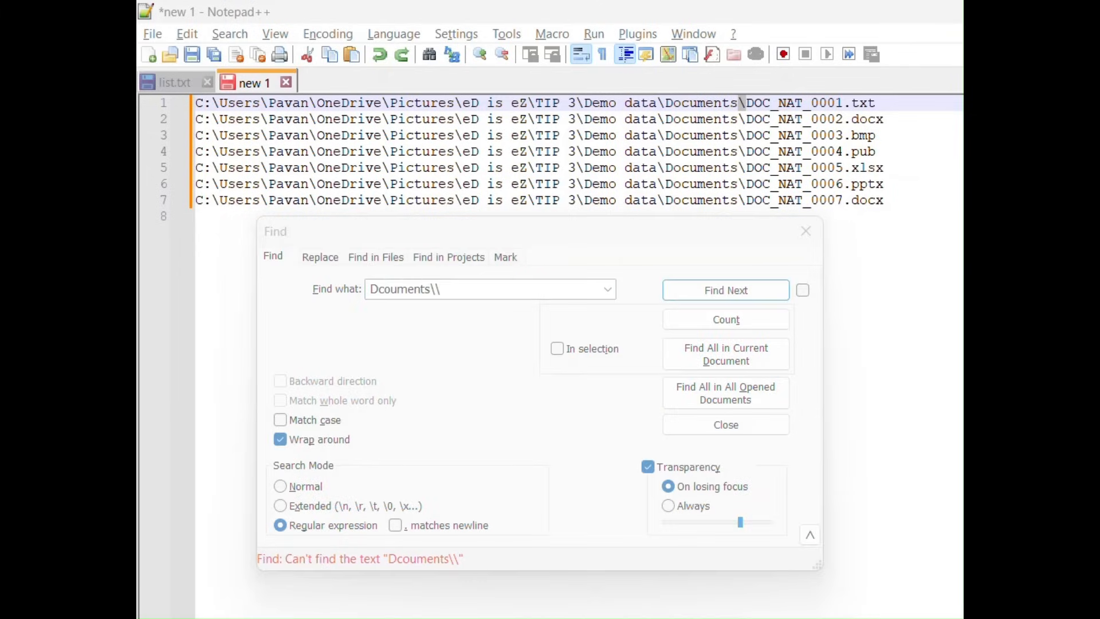
pyautogui.click(391, 289)
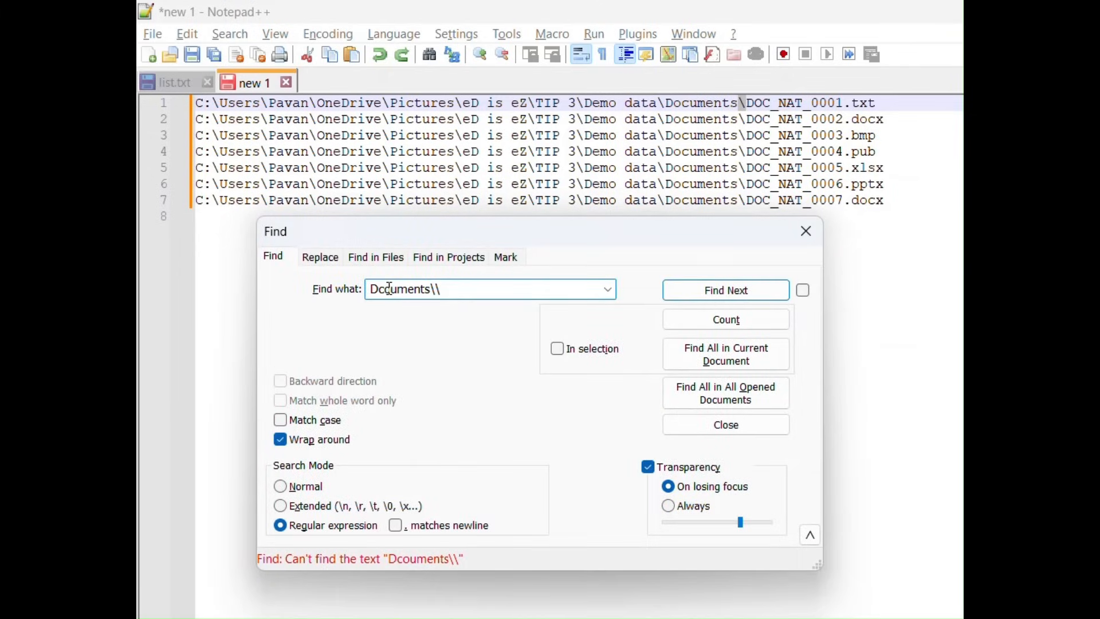
pyautogui.press('BackSpace')
pyautogui.press('BackSpace')
pyautogui.write('oc')
pyautogui.click(479, 289)
pyautogui.click(750, 297)
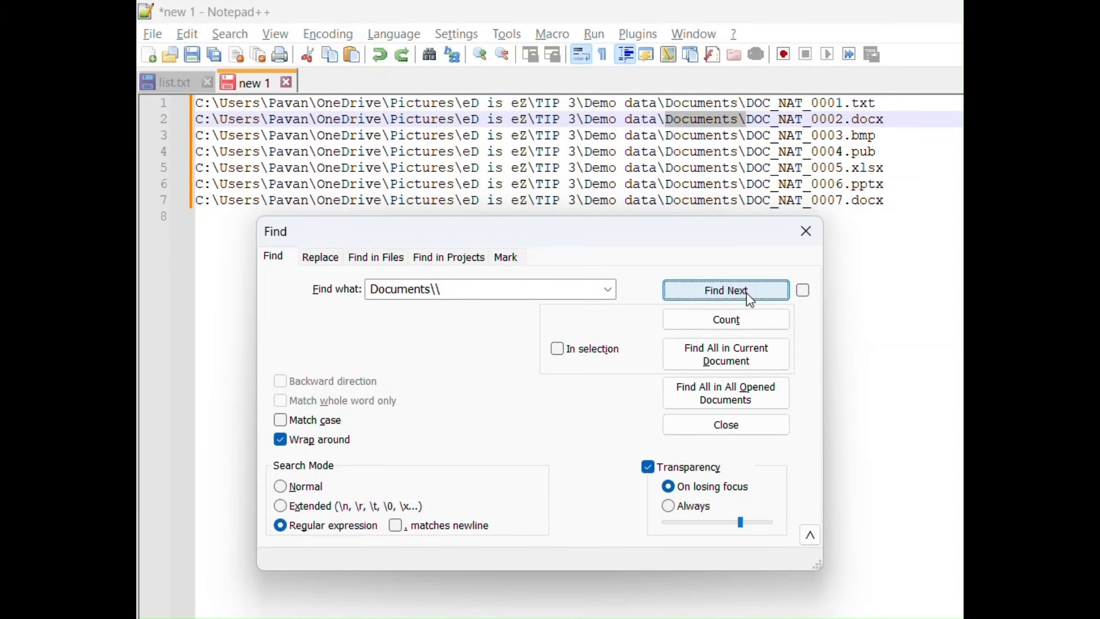
# Step: Step through the remaining matches of Documents\\ down to the last line and back around to the first
pyautogui.click(751, 298)
pyautogui.click(751, 297)
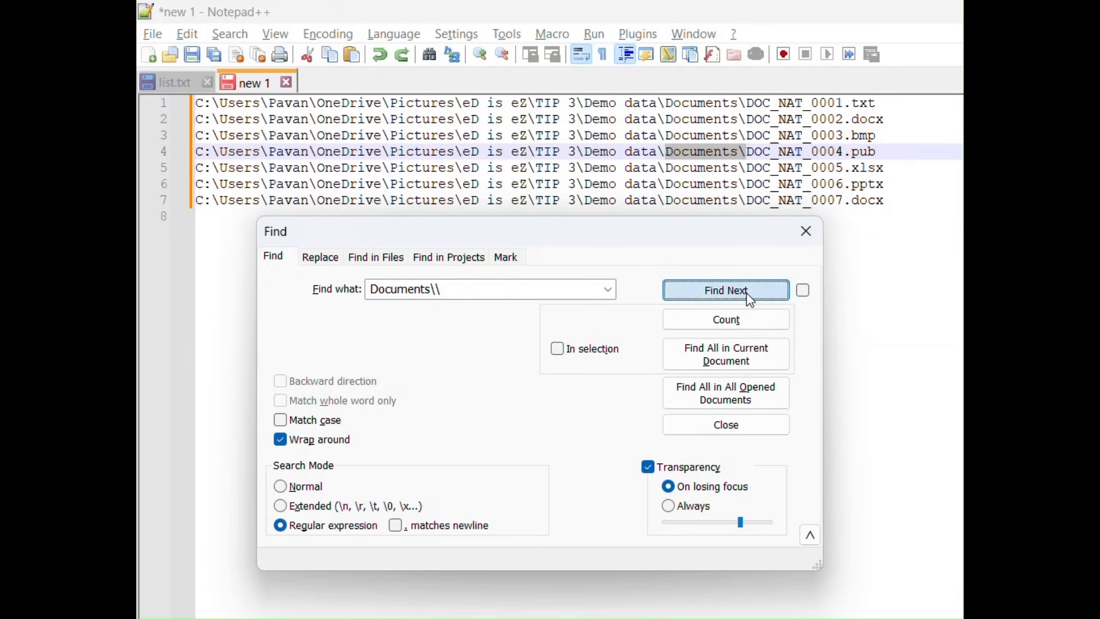
pyautogui.click(750, 297)
pyautogui.click(750, 298)
pyautogui.click(750, 298)
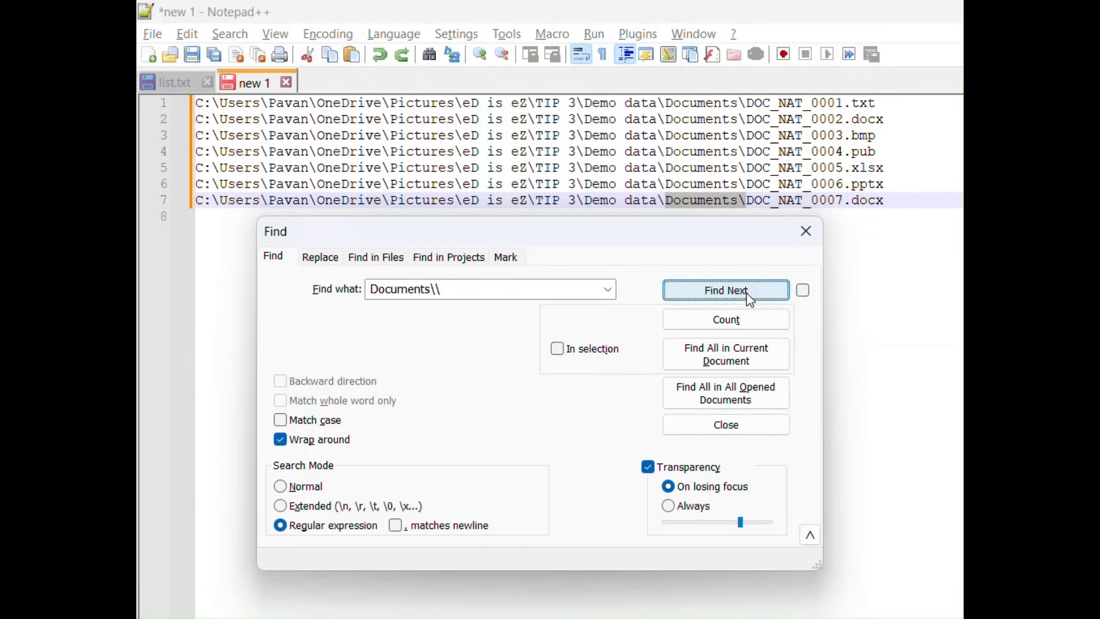
pyautogui.click(750, 297)
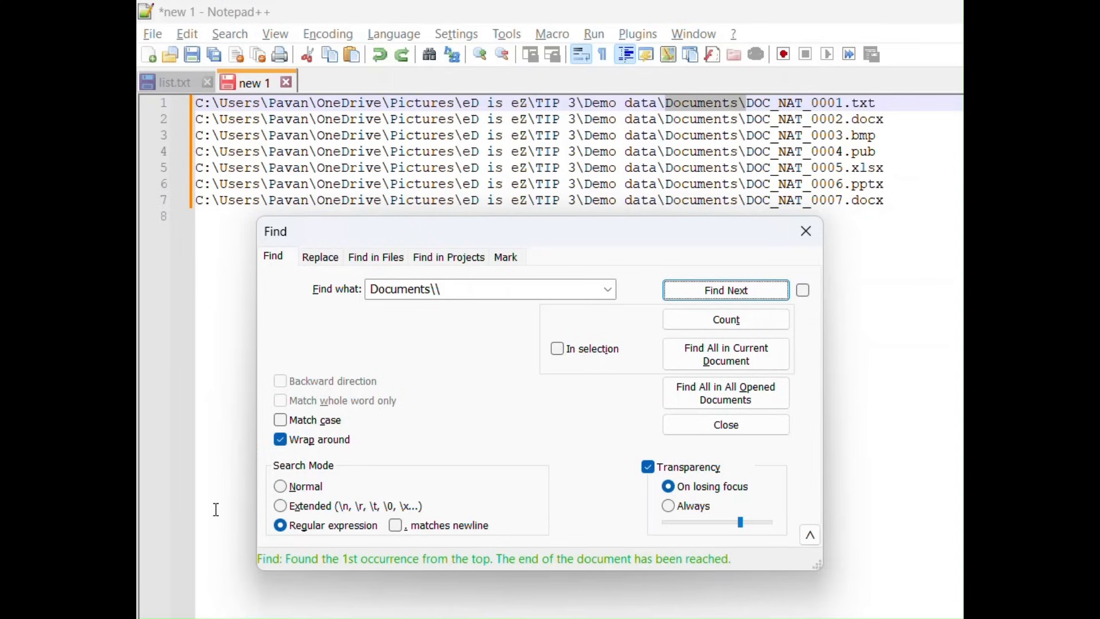
# Step: Extend the search pattern to Documents\\.+ and find its next match
pyautogui.click(449, 288)
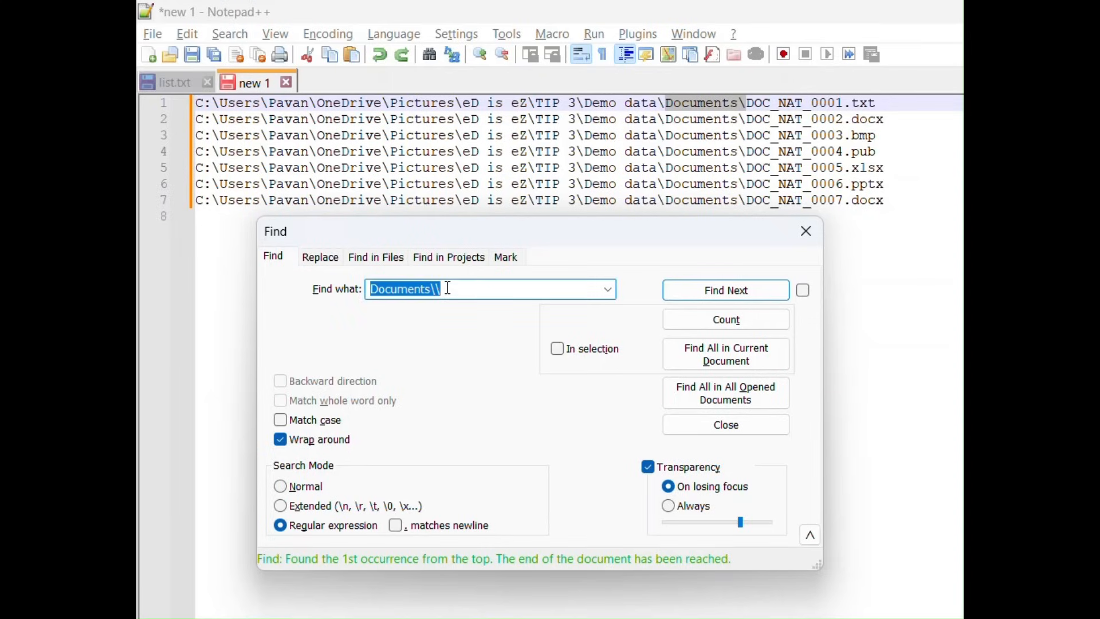
pyautogui.click(448, 288)
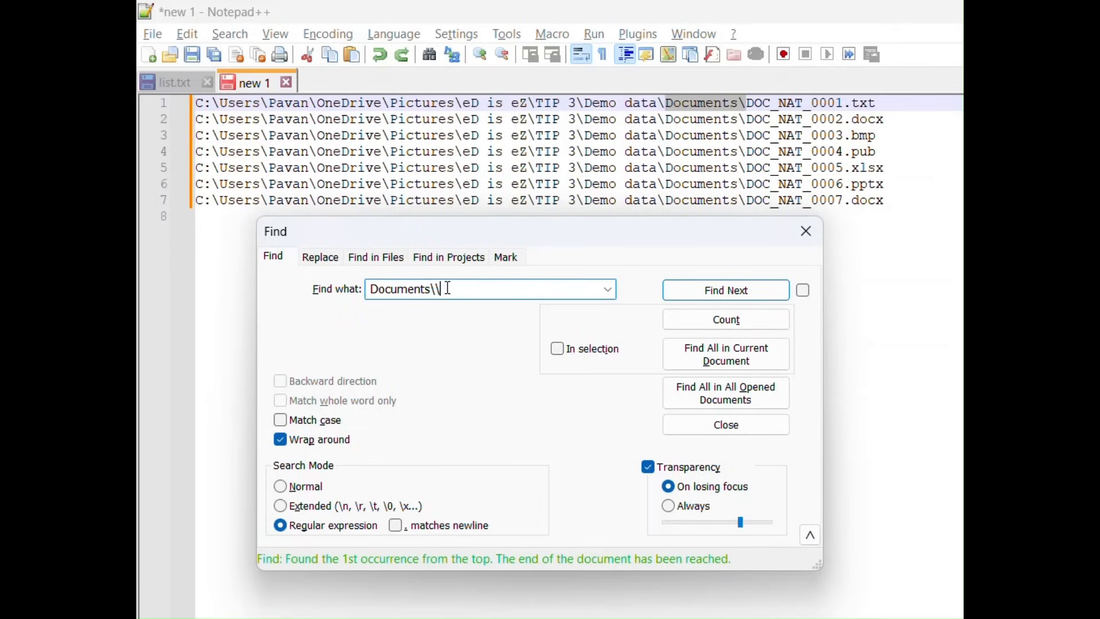
pyautogui.write('.')
pyautogui.write('+')
pyautogui.moveTo(447, 290); pyautogui.dragTo(446, 291)
pyautogui.click(472, 290)
pyautogui.click(561, 287)
pyautogui.click(709, 292)
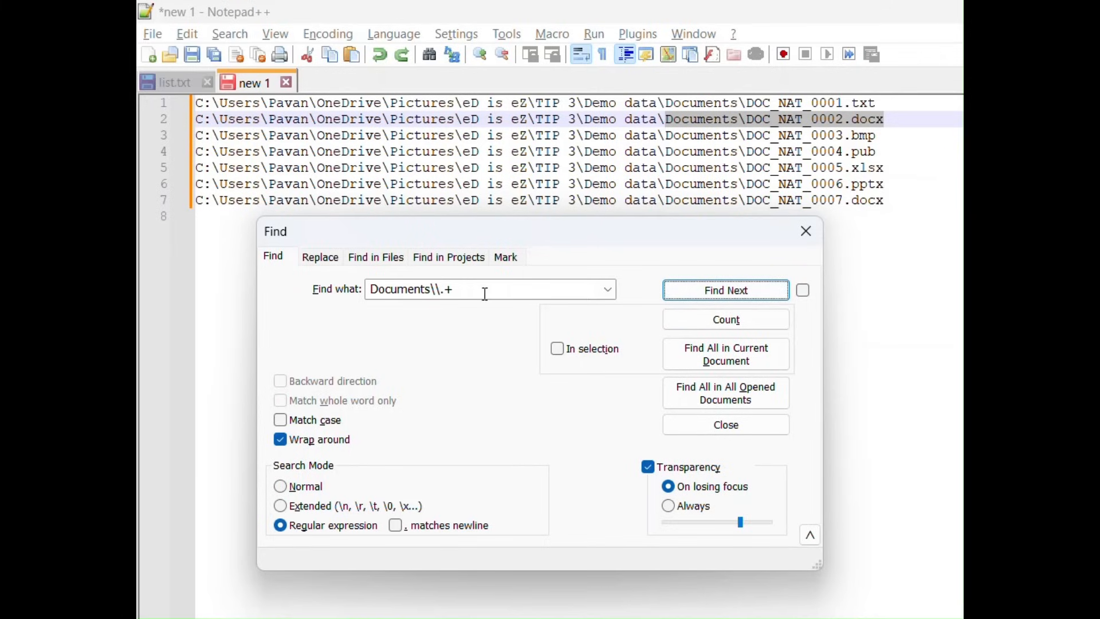
# Step: Extend the search pattern to Documents\\.+\. and find its matches, keeping the Find dialog clear of the file list
pyautogui.click(514, 294)
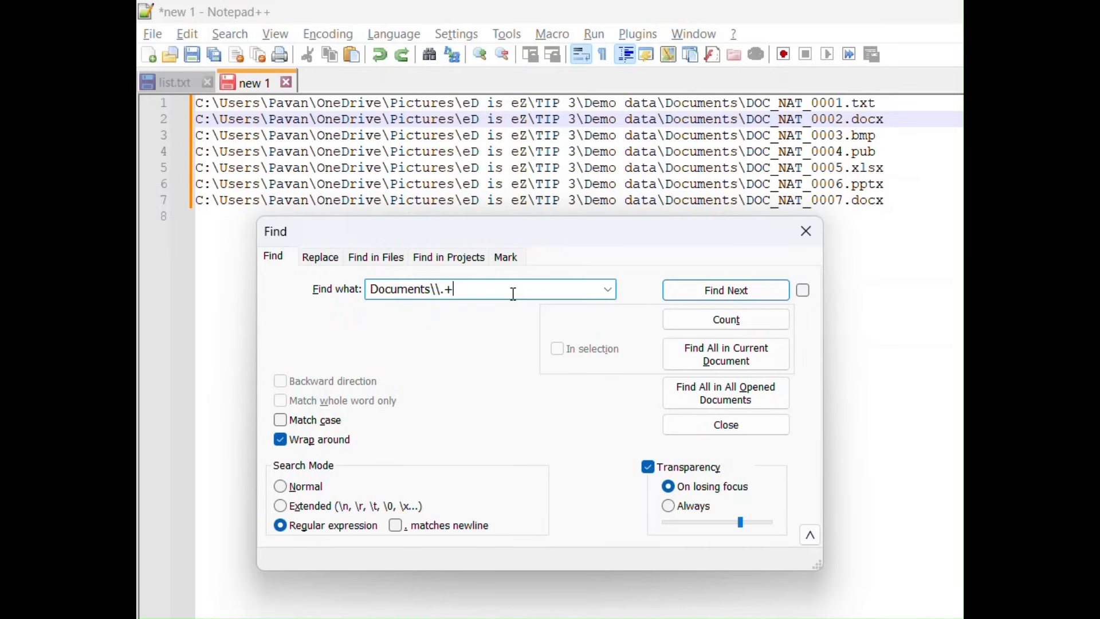
pyautogui.write('.')
pyautogui.write('\\.')
pyautogui.click(686, 296)
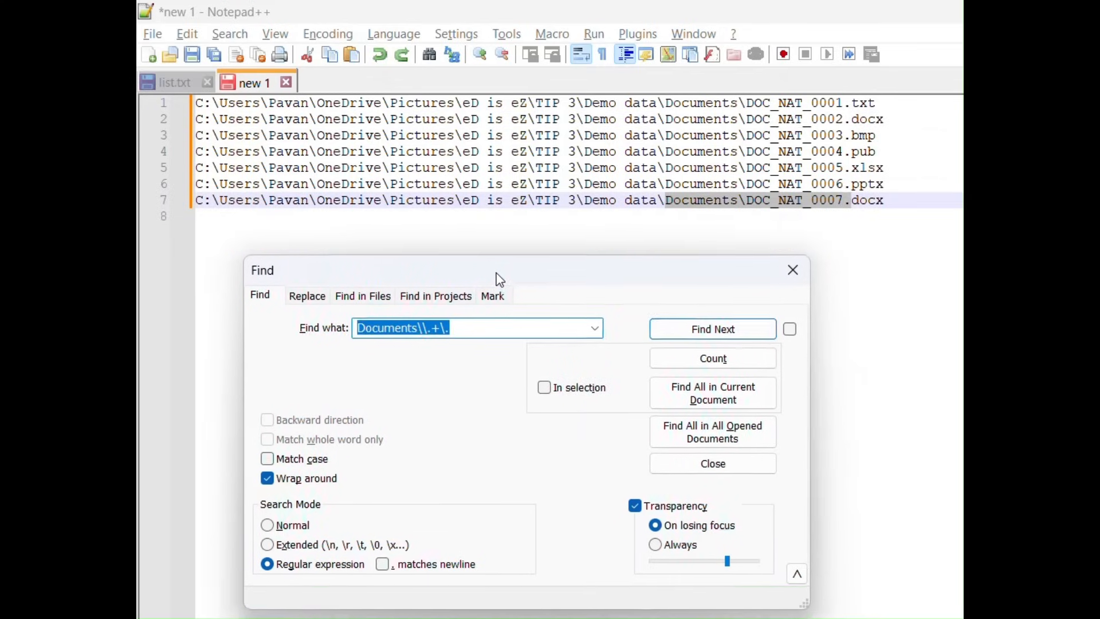
pyautogui.moveTo(497, 277); pyautogui.dragTo(490, 261)
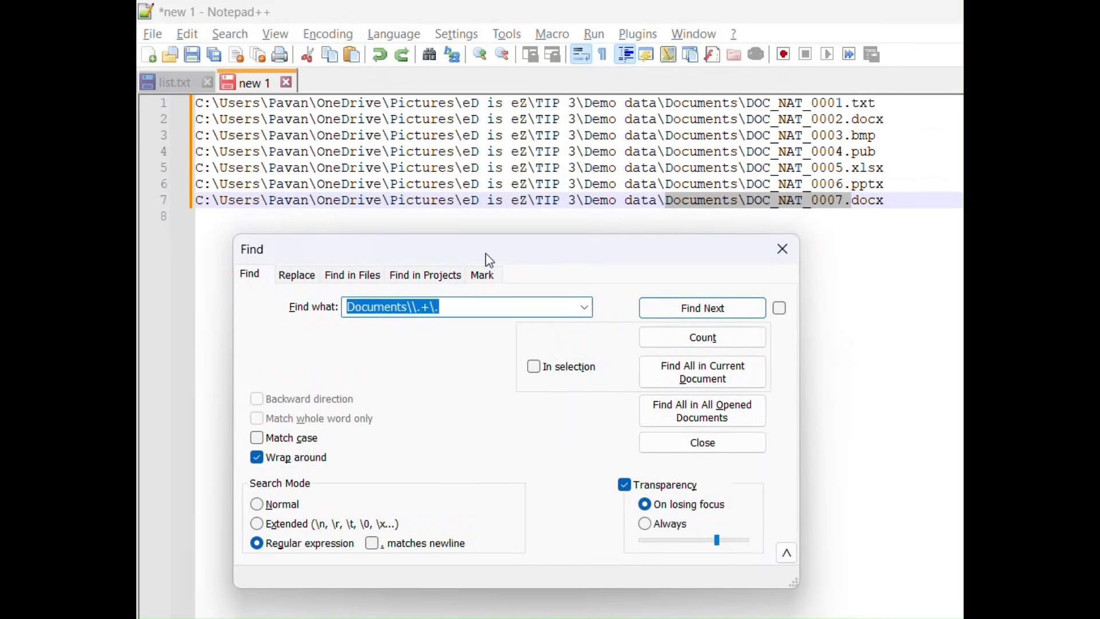
# Step: Step through the matches of Documents\\.+\. from the first line to the last, and highlight the file name in line 7
pyautogui.click(449, 314)
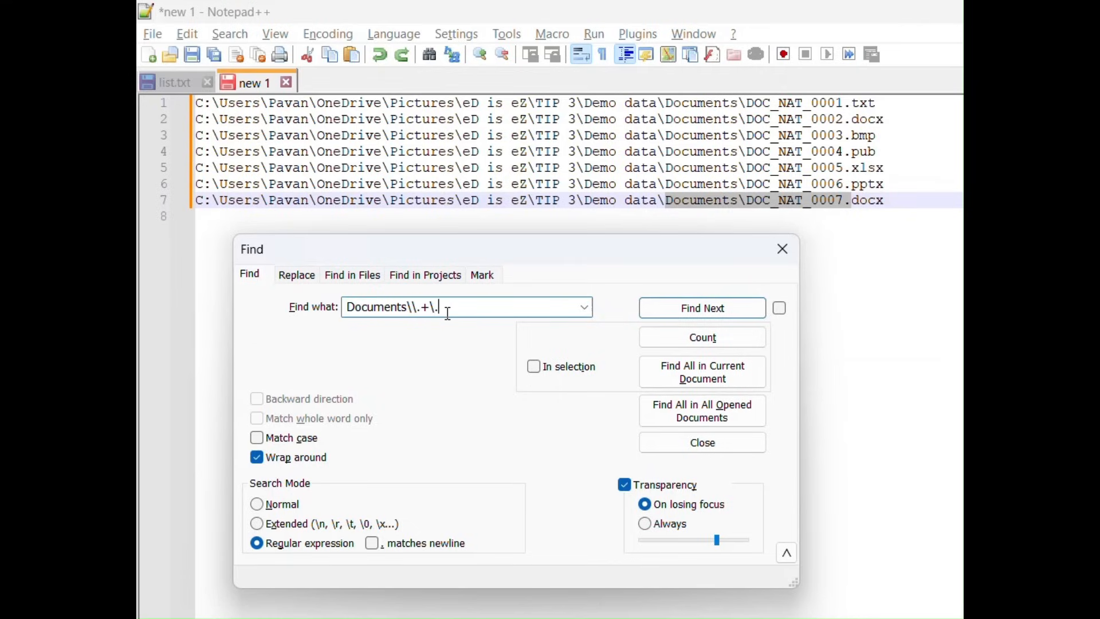
pyautogui.click(678, 311)
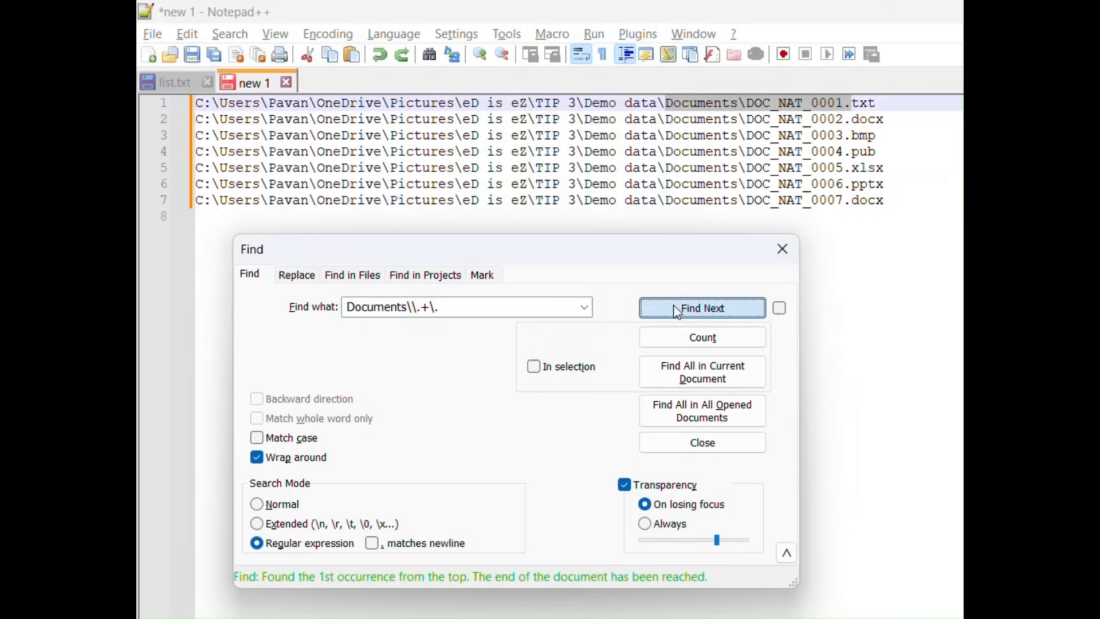
pyautogui.click(678, 312)
pyautogui.click(678, 311)
pyautogui.click(678, 311)
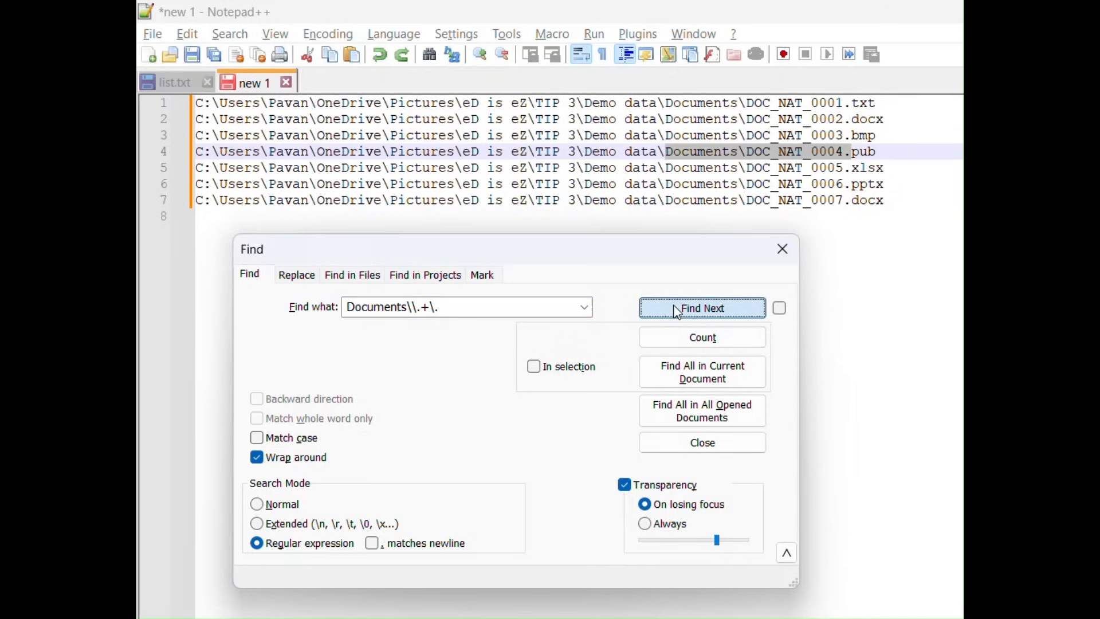
pyautogui.click(677, 312)
pyautogui.click(678, 312)
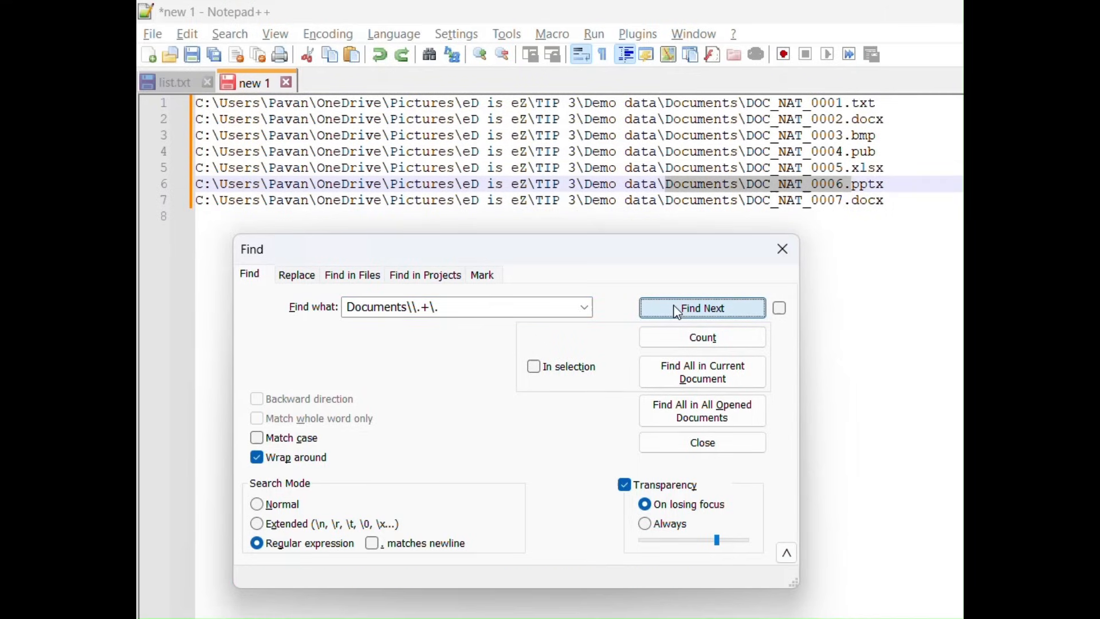
pyautogui.click(678, 311)
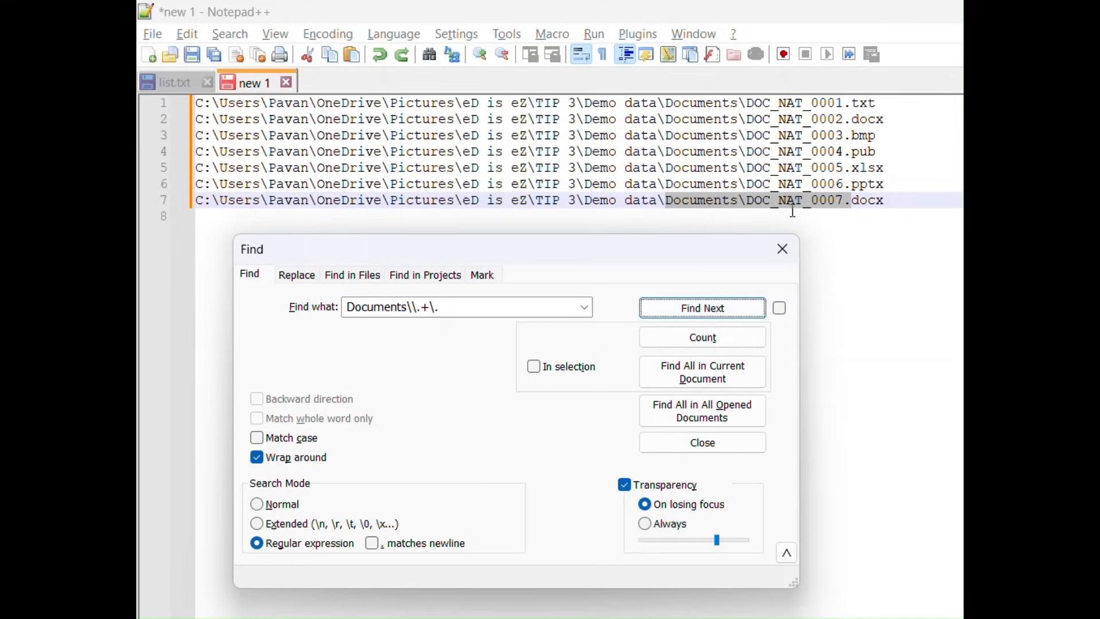
pyautogui.click(752, 200)
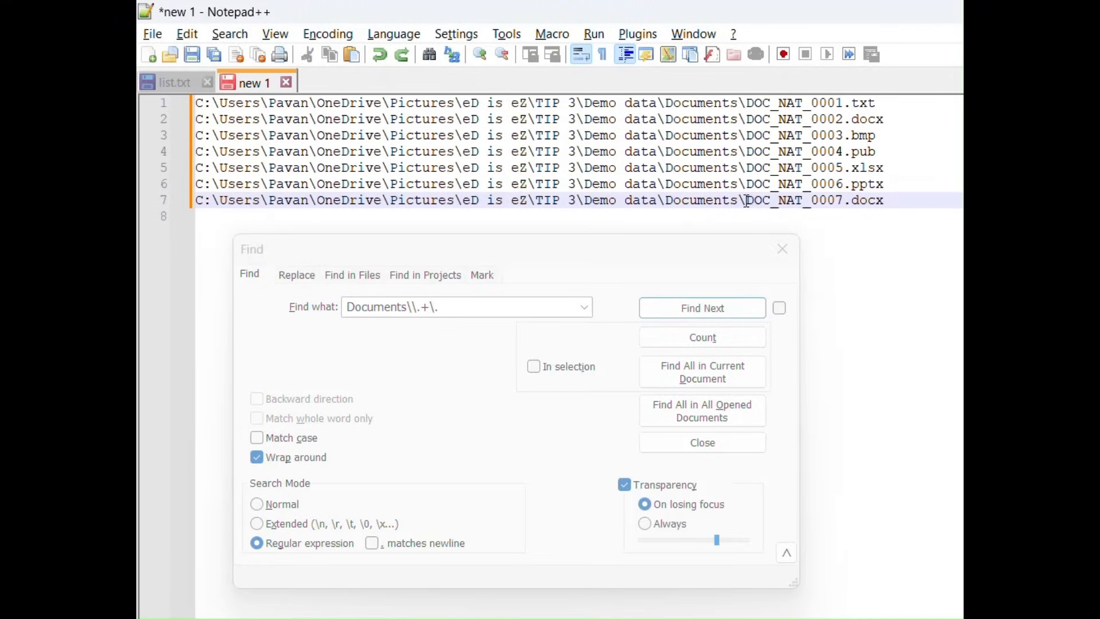
pyautogui.moveTo(773, 202); pyautogui.dragTo(847, 203)
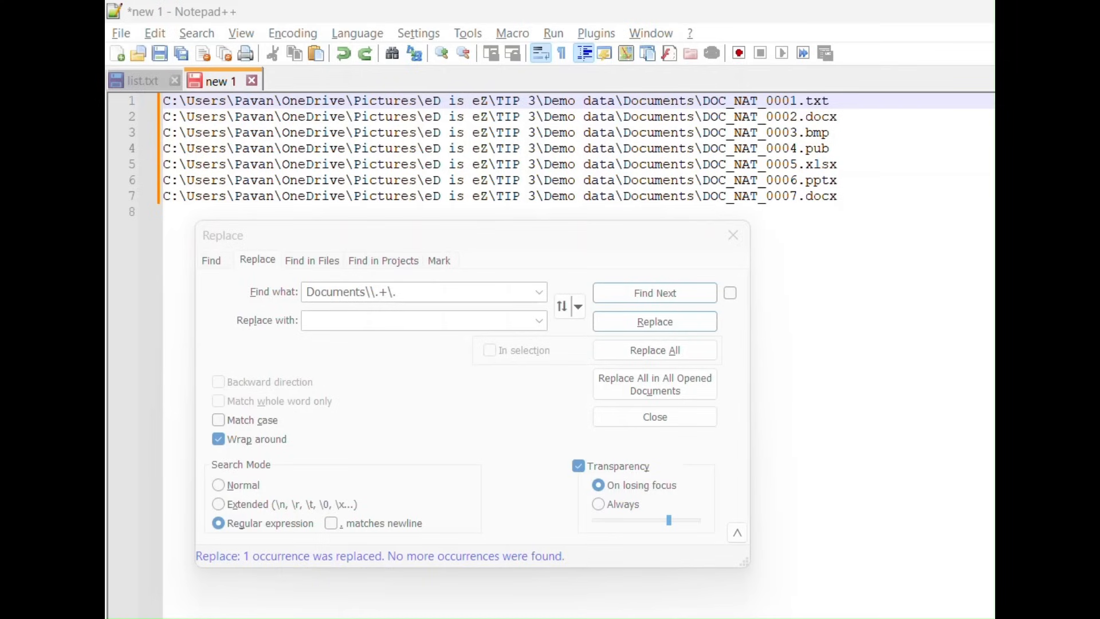
# Step: Compare the search pattern with line 1 by highlighting Documents\DOC_NAT_0001. and its file name part
pyautogui.click(404, 292)
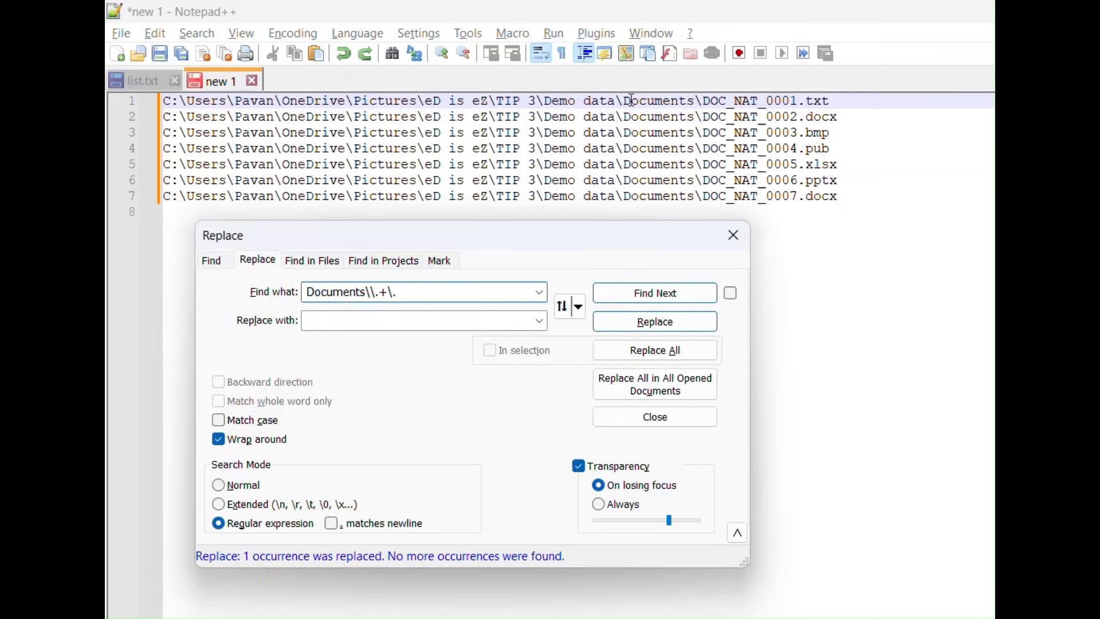
pyautogui.moveTo(624, 101); pyautogui.dragTo(799, 101)
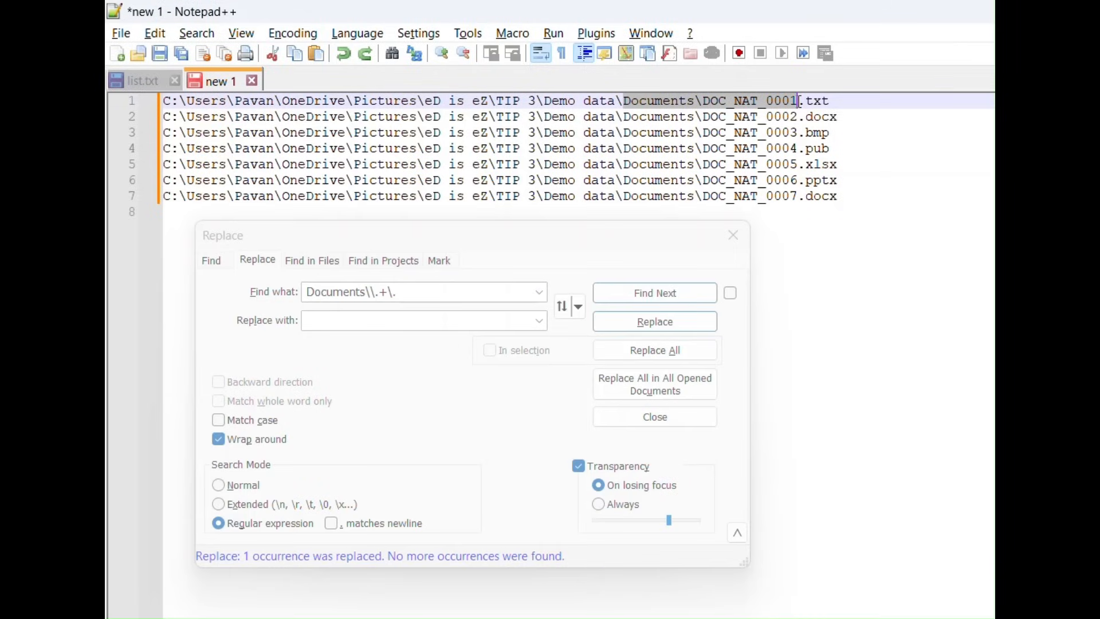
pyautogui.moveTo(800, 101); pyautogui.dragTo(807, 108)
pyautogui.click(705, 102)
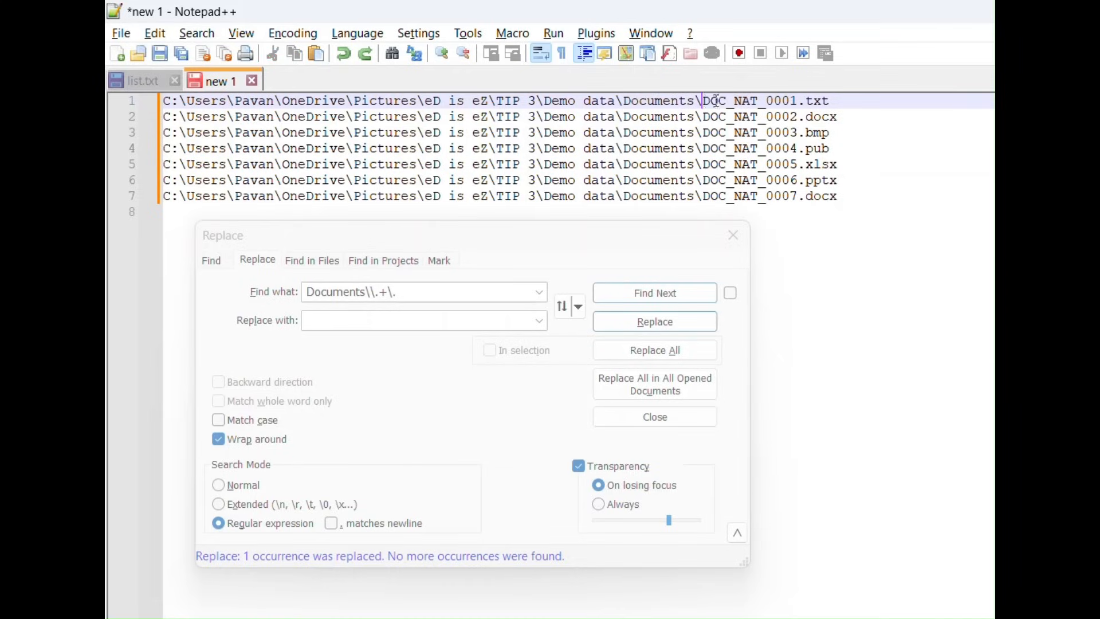
pyautogui.doubleClick(716, 101)
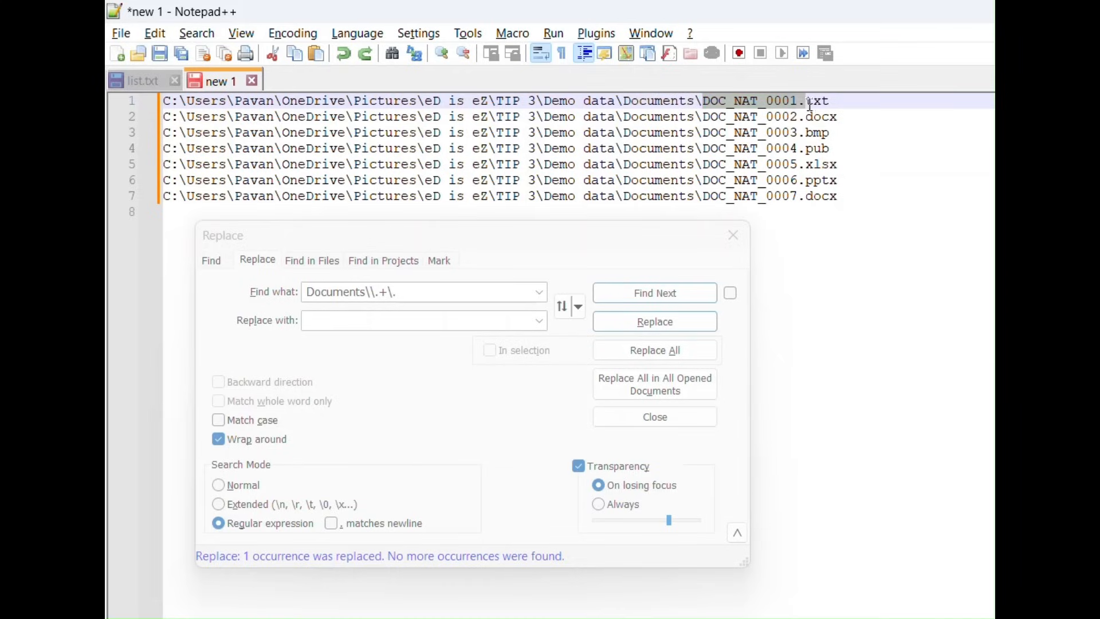
pyautogui.click(619, 101)
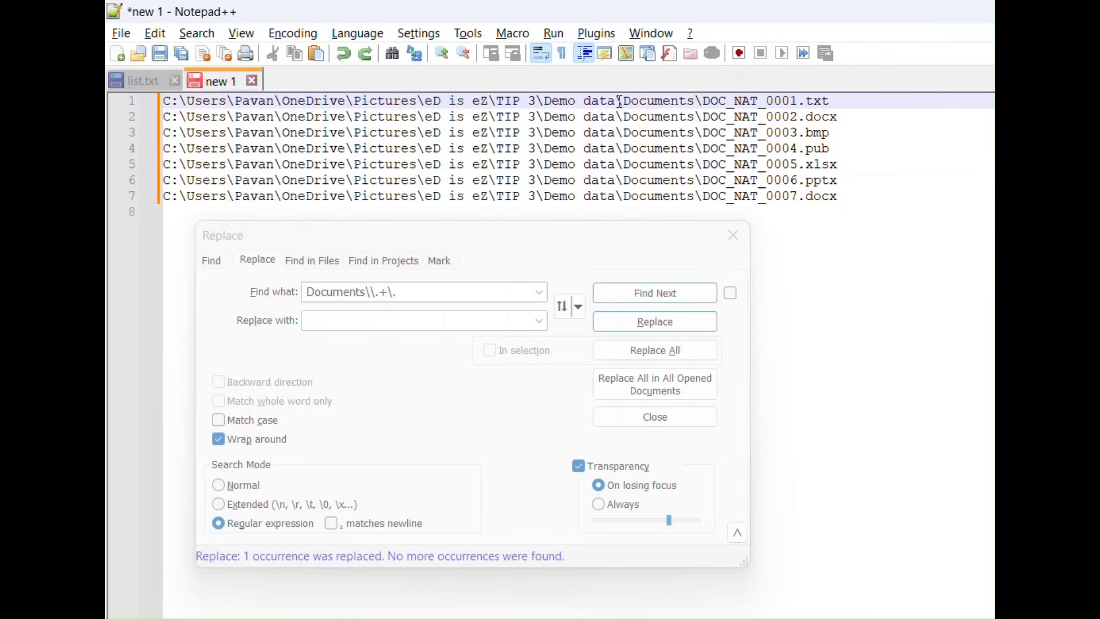
# Step: Enclose .+ in parentheses as a capture group, making the search pattern Documents\\(.+)\
pyautogui.click(333, 321)
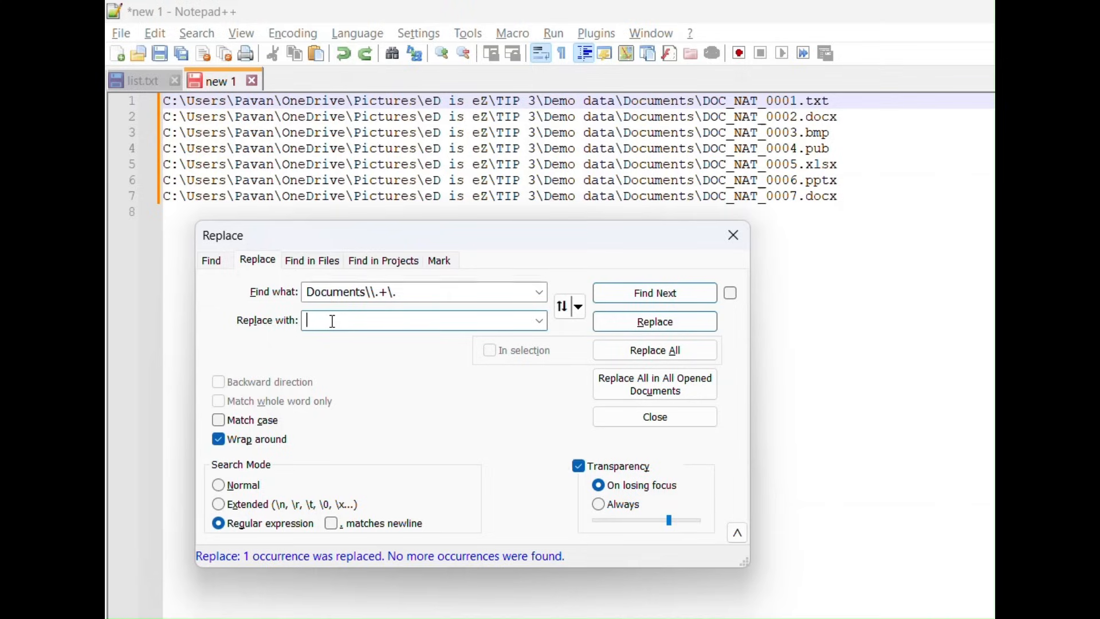
pyautogui.click(377, 294)
pyautogui.click(377, 294)
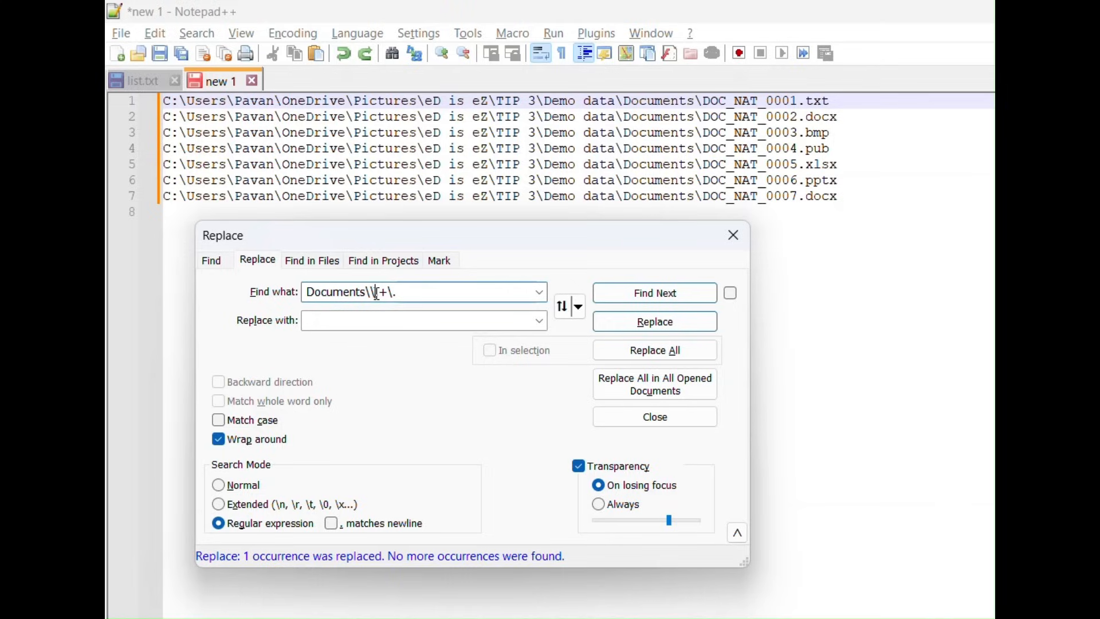
pyautogui.write('(')
pyautogui.press('Right')
pyautogui.press('Right')
pyautogui.write(')')
# Step: Set the replacement text to \1 and highlight the capture group (.+) that it refers to
pyautogui.click(357, 321)
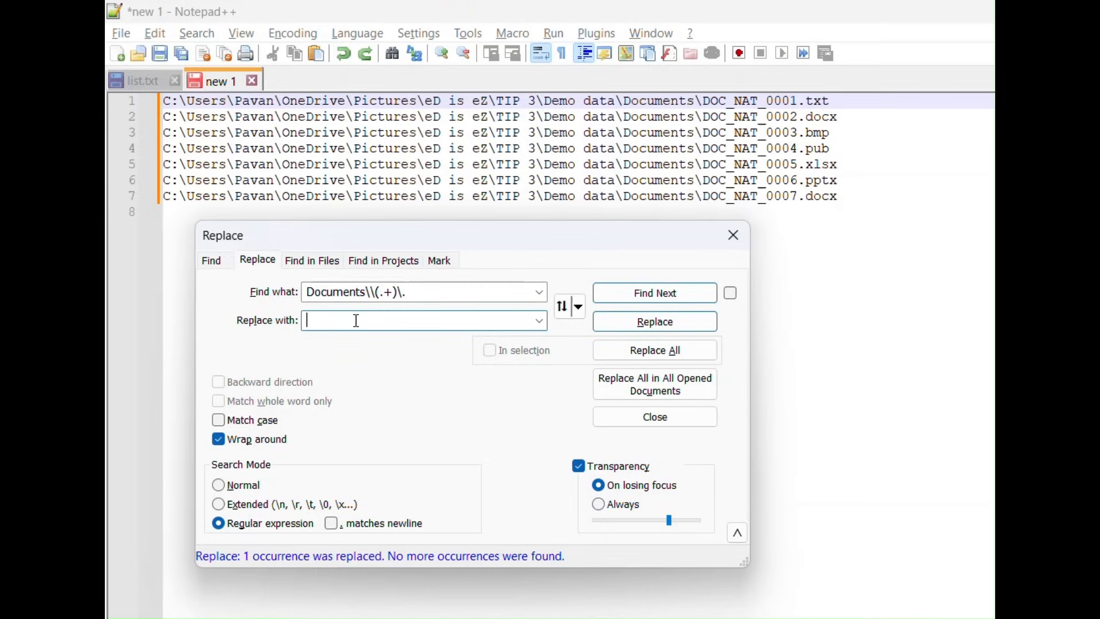
pyautogui.write('\\1')
pyautogui.click(421, 293)
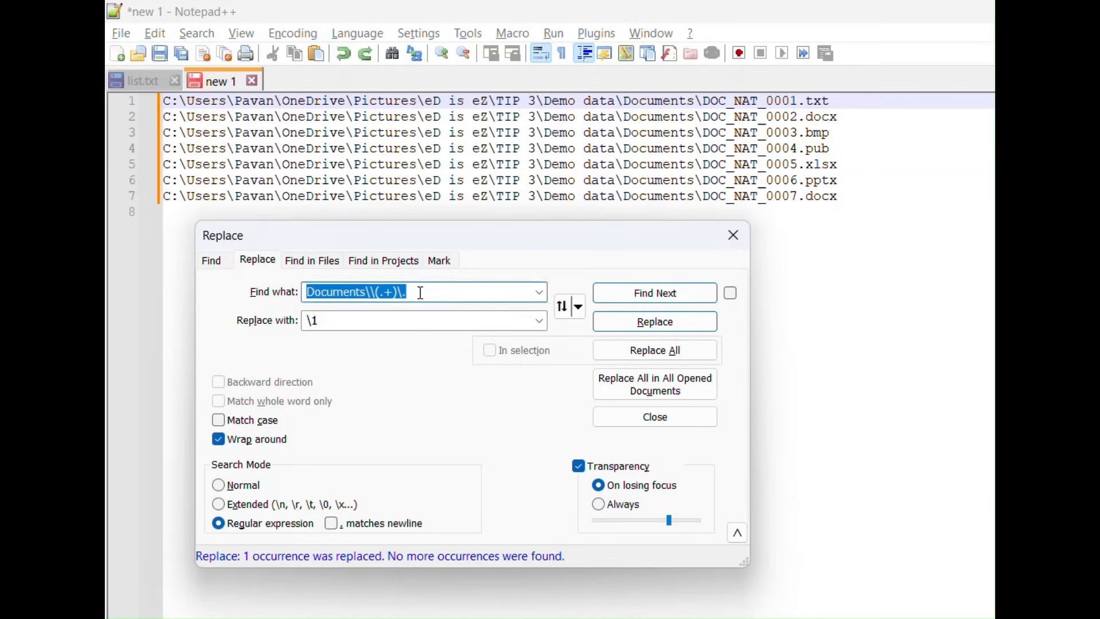
pyautogui.click(400, 293)
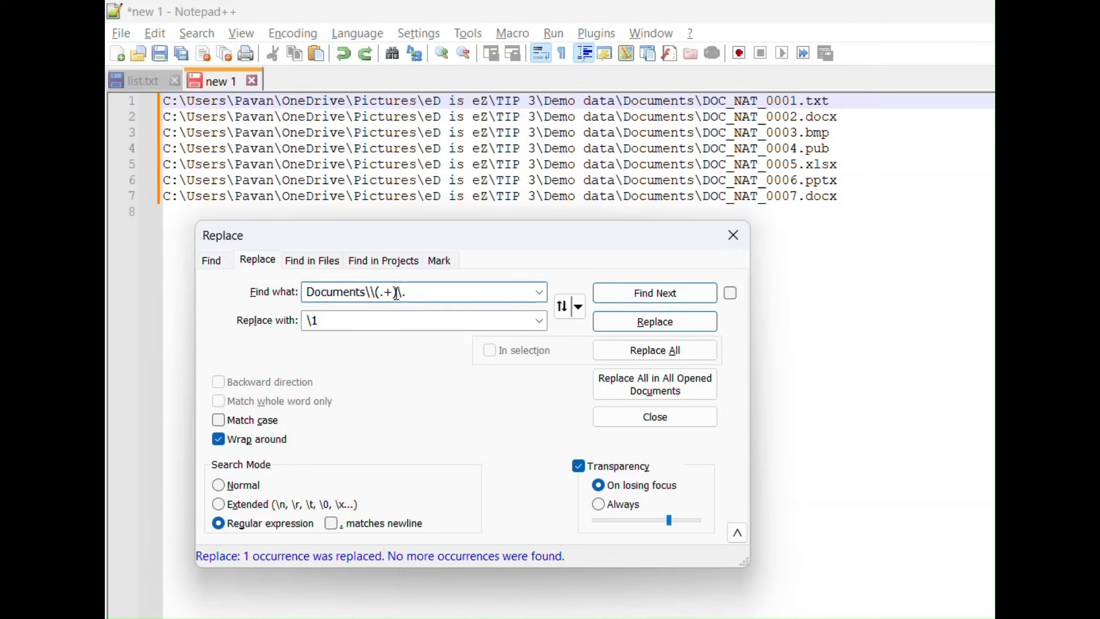
pyautogui.moveTo(400, 292); pyautogui.dragTo(374, 294)
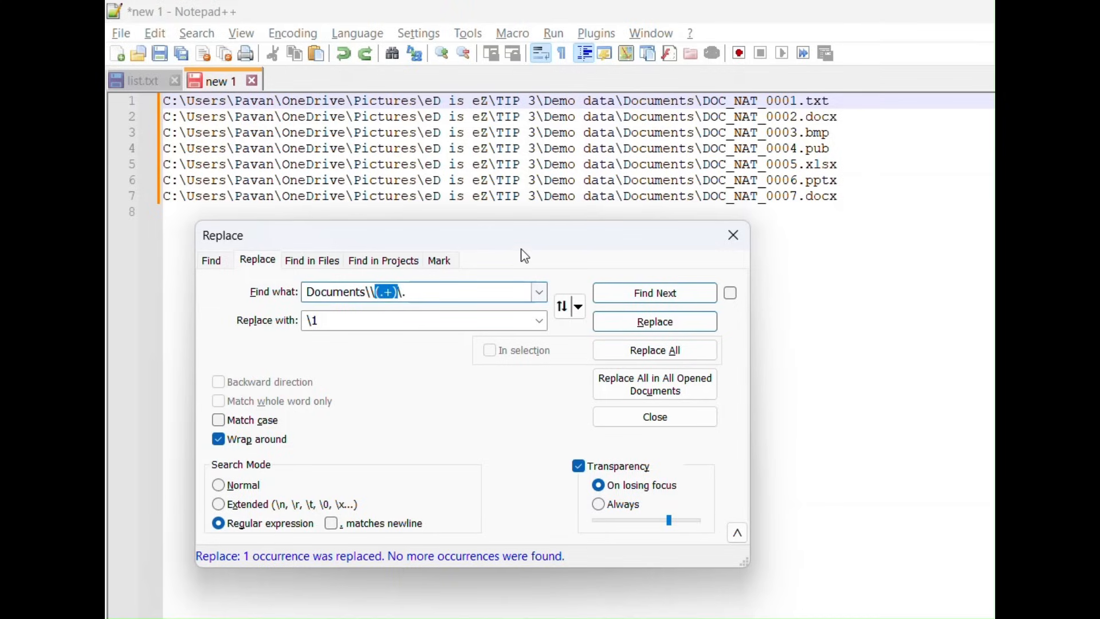
pyautogui.click(483, 321)
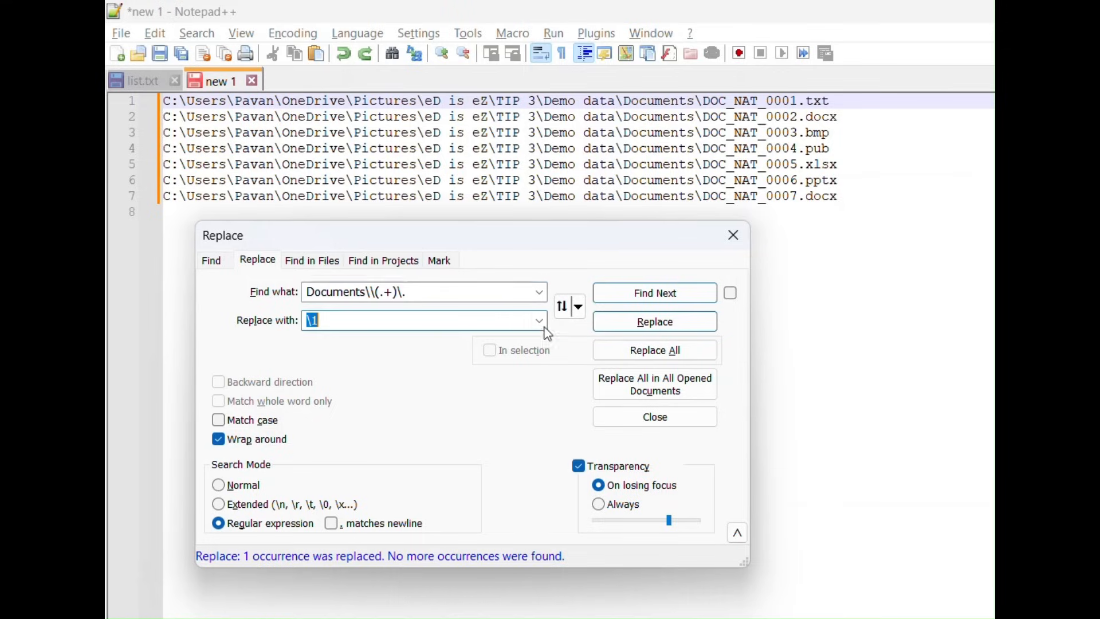
# Step: Replace the match in line 1 with the captured file name and compare it with the match in line 2
pyautogui.click(610, 331)
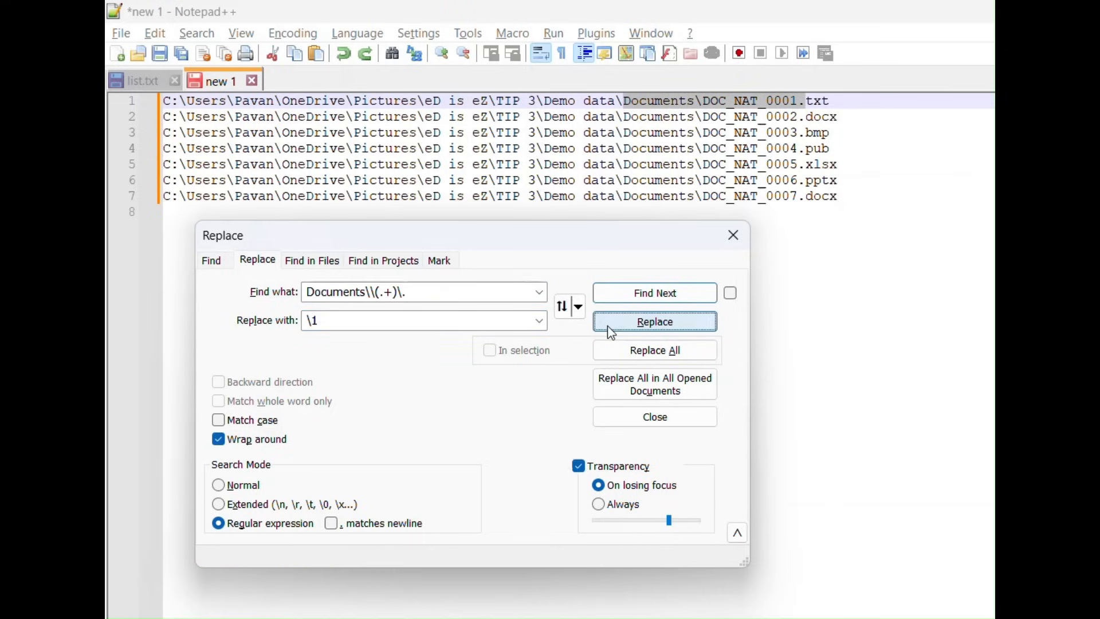
pyautogui.click(611, 330)
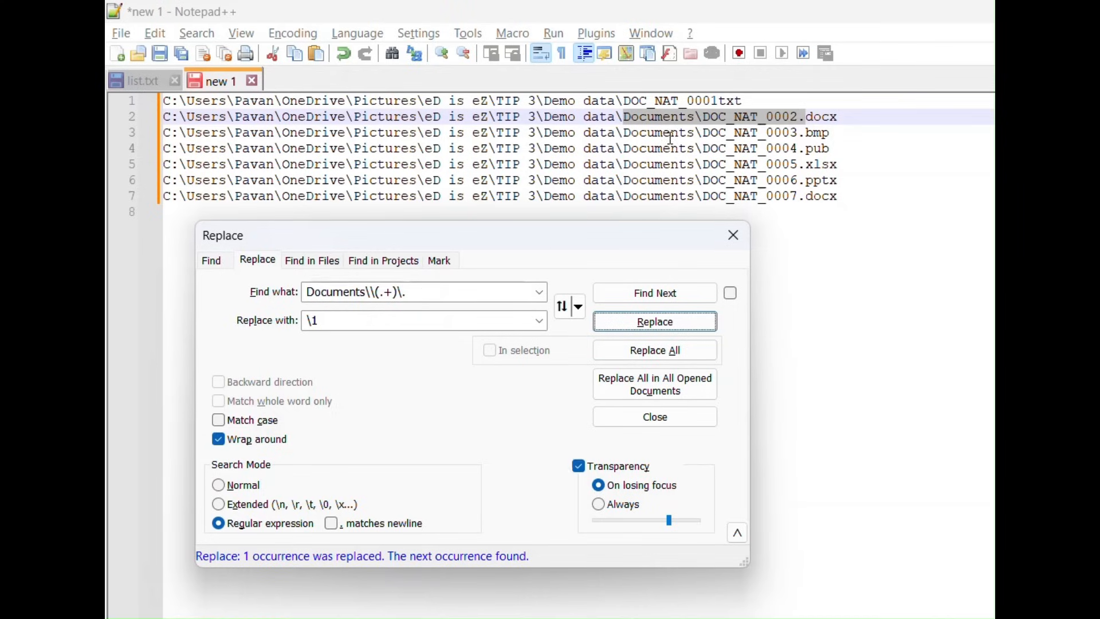
pyautogui.click(625, 102)
pyautogui.moveTo(626, 102); pyautogui.dragTo(725, 106)
pyautogui.moveTo(619, 118); pyautogui.dragTo(798, 117)
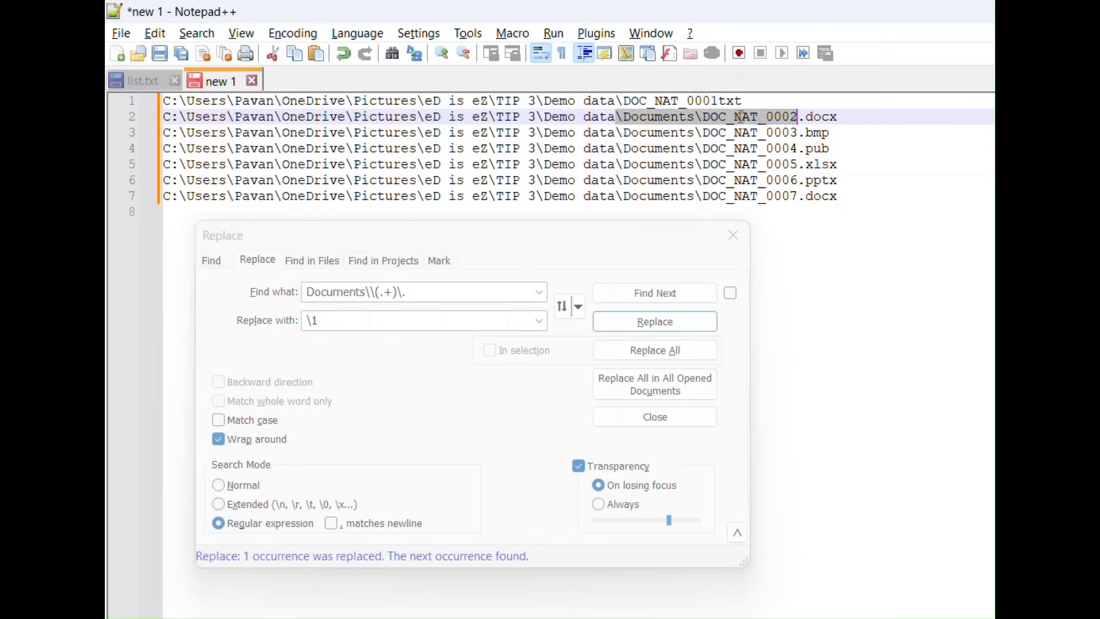
# Step: Find the match in line 2, replace it with the captured file name, and highlight the replaced text
pyautogui.click(646, 240)
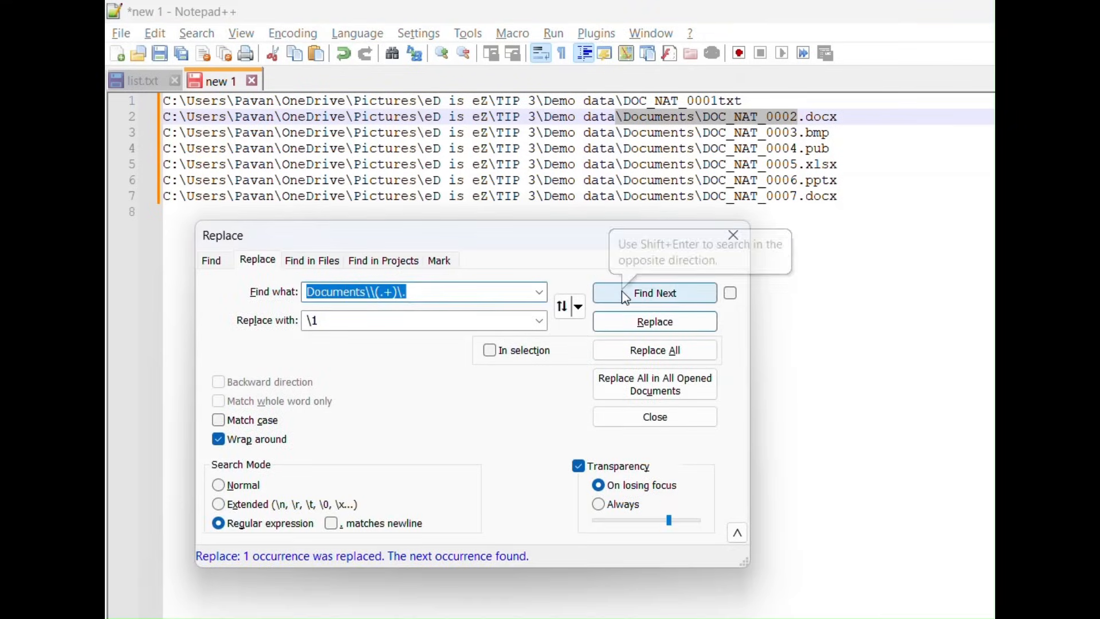
pyautogui.click(356, 118)
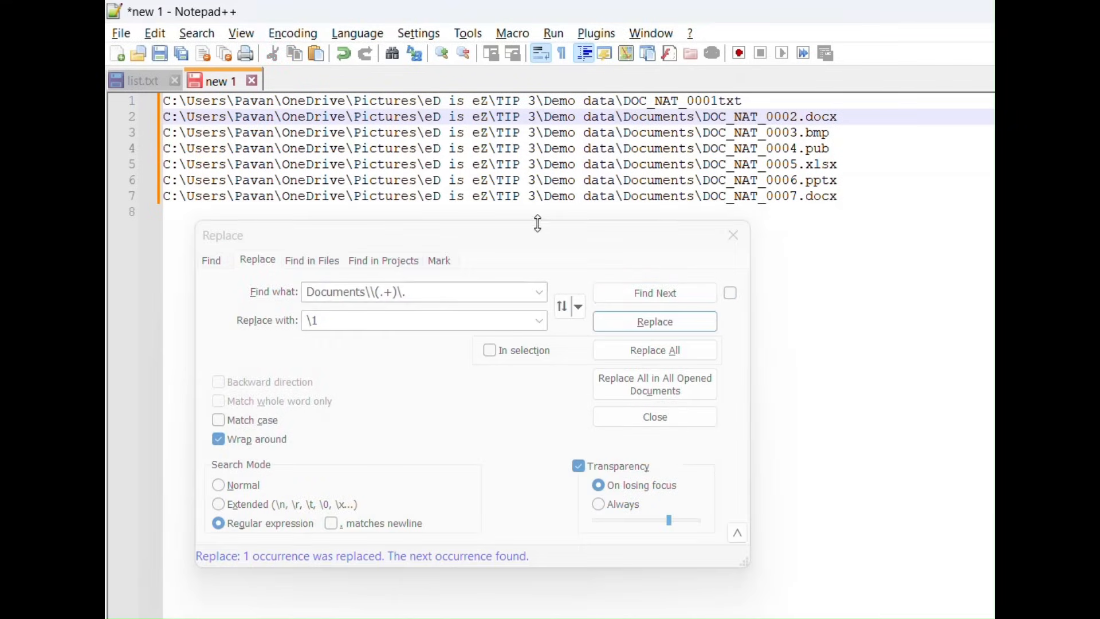
pyautogui.click(528, 240)
pyautogui.click(648, 295)
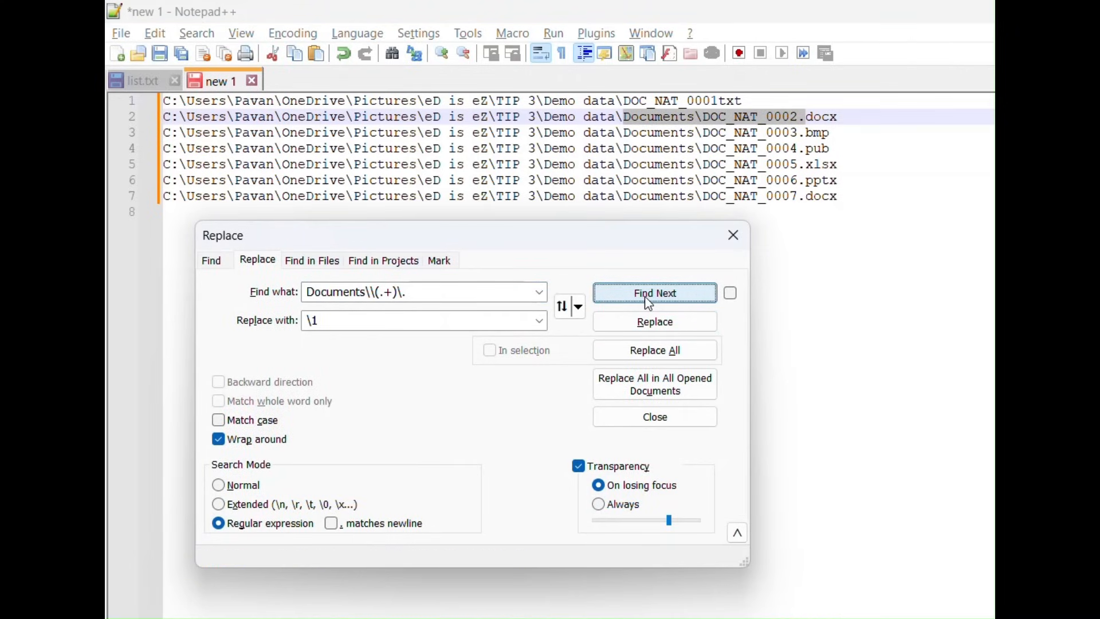
pyautogui.click(331, 322)
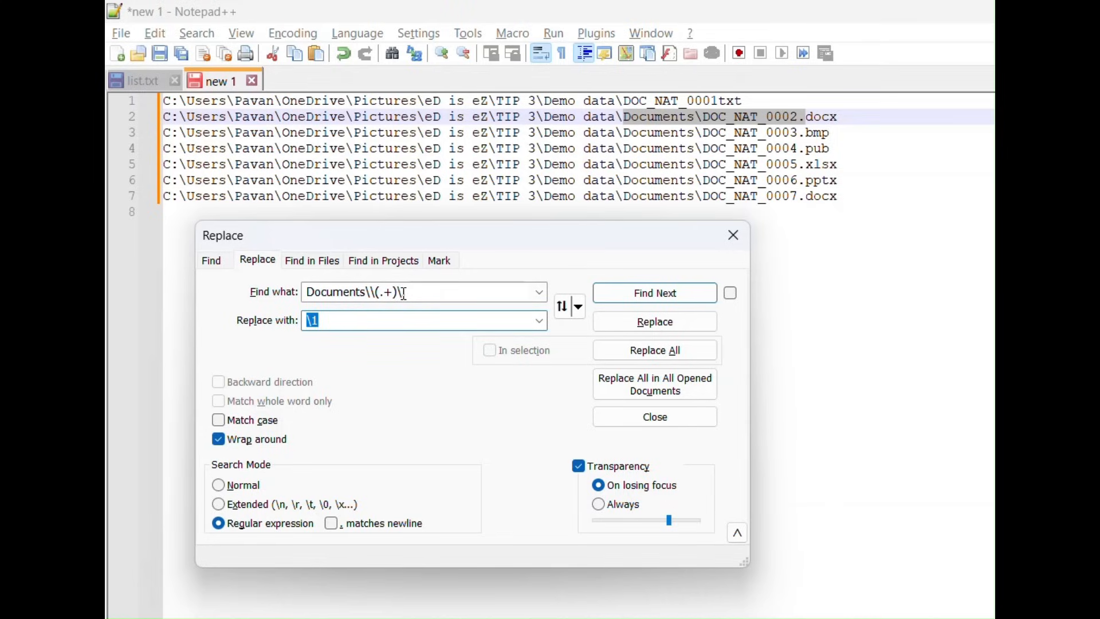
pyautogui.click(650, 329)
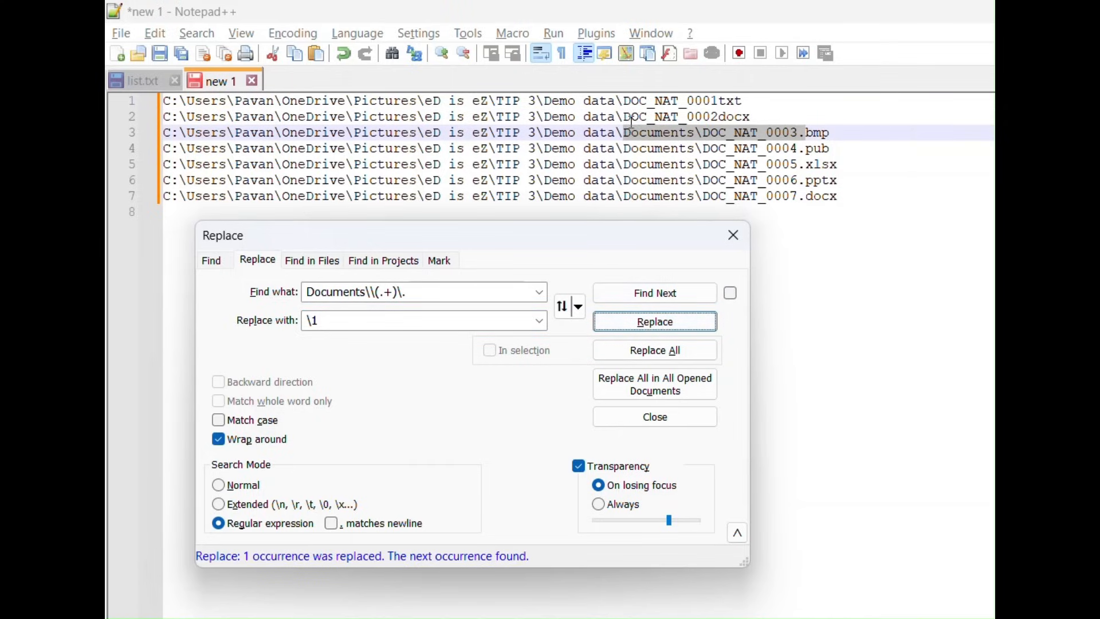
pyautogui.moveTo(626, 118); pyautogui.dragTo(718, 120)
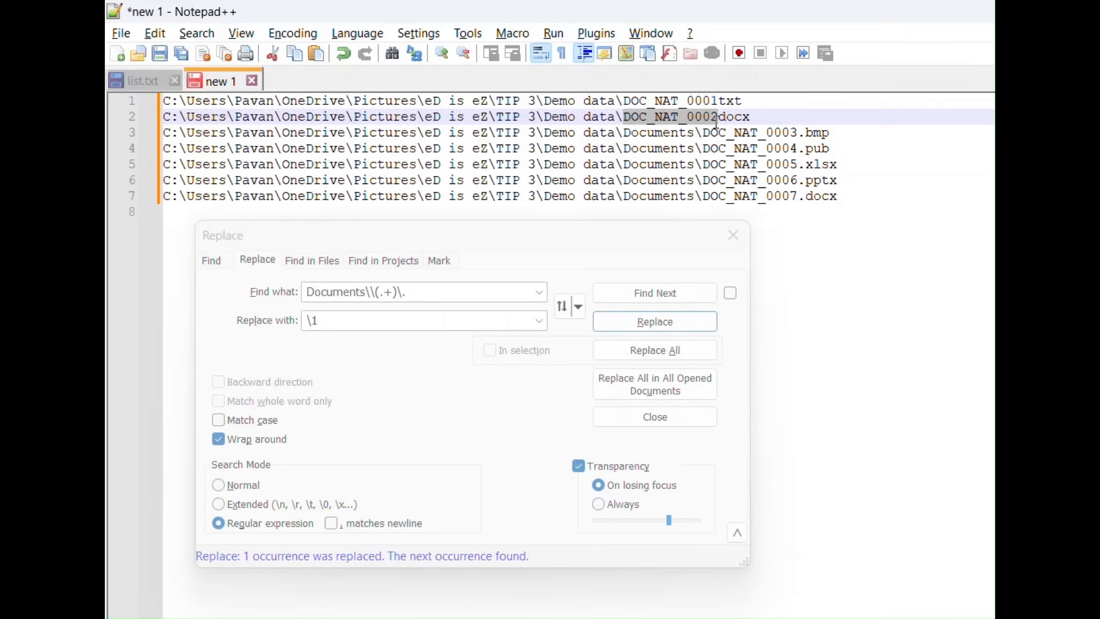
pyautogui.click(473, 319)
pyautogui.click(447, 290)
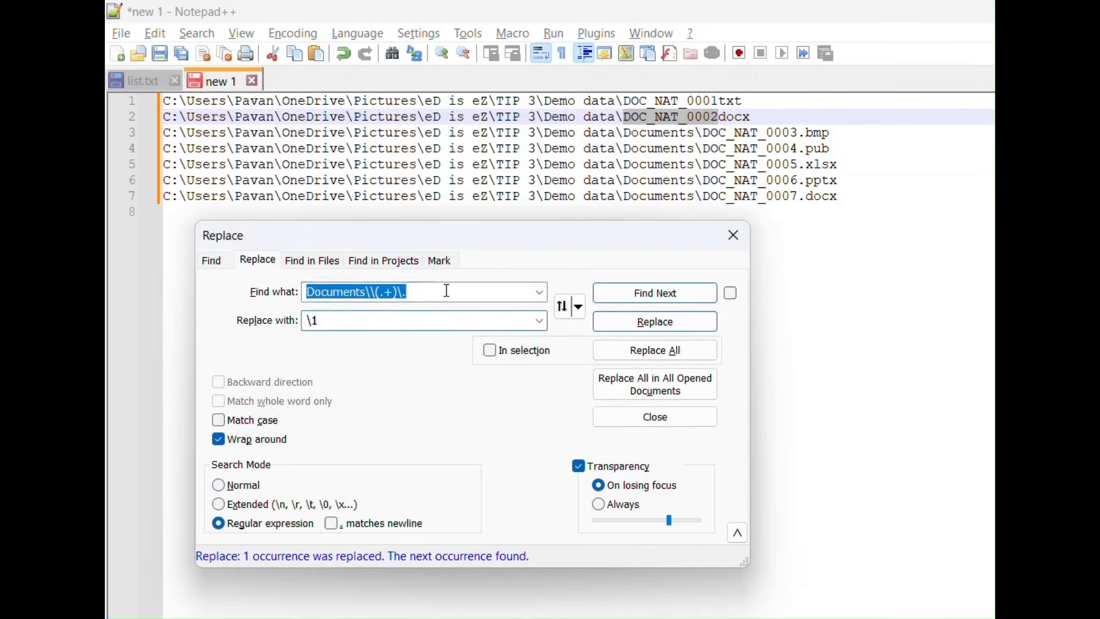
pyautogui.click(709, 117)
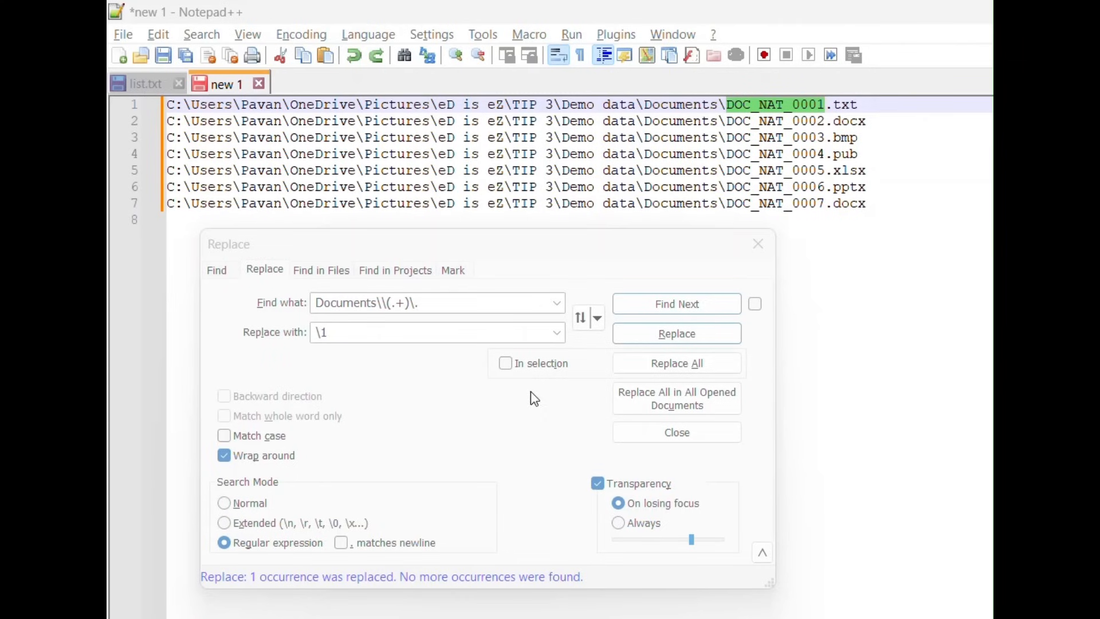
# Step: Highlight the matched part and the full path in line 1, and examine them against the search pattern and the replacement \1
pyautogui.click(422, 306)
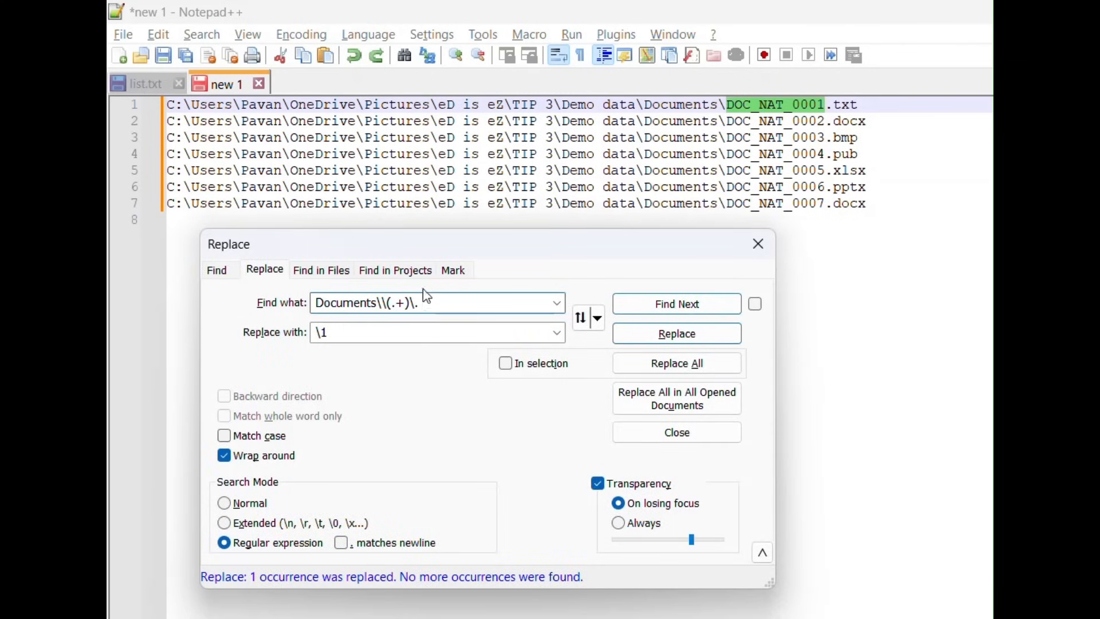
pyautogui.moveTo(644, 103); pyautogui.dragTo(828, 103)
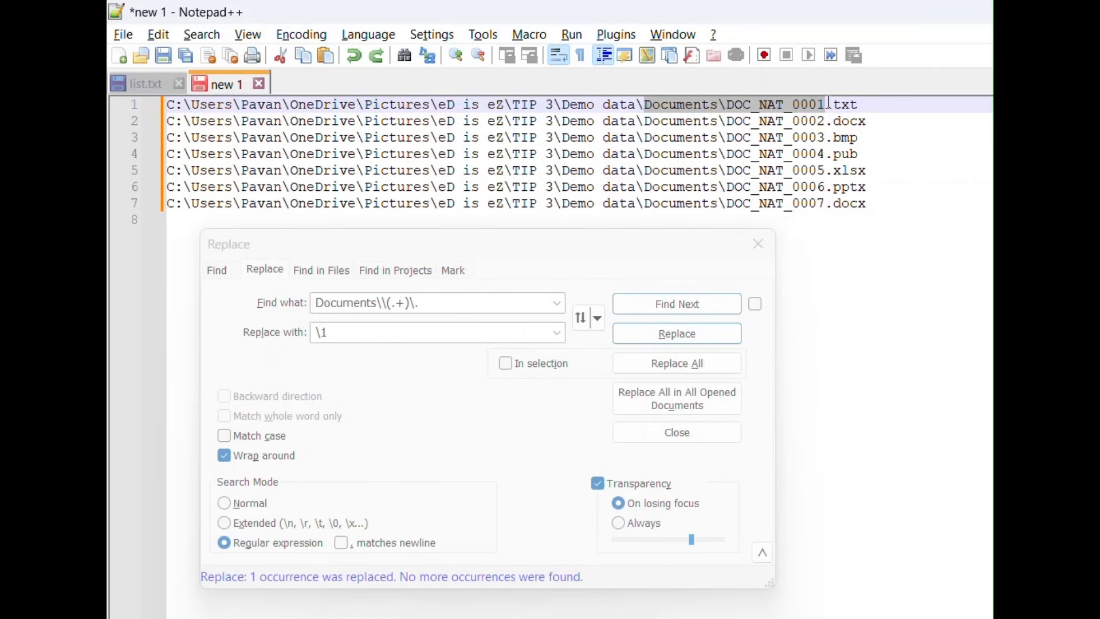
pyautogui.moveTo(827, 104); pyautogui.dragTo(835, 105)
pyautogui.click(726, 104)
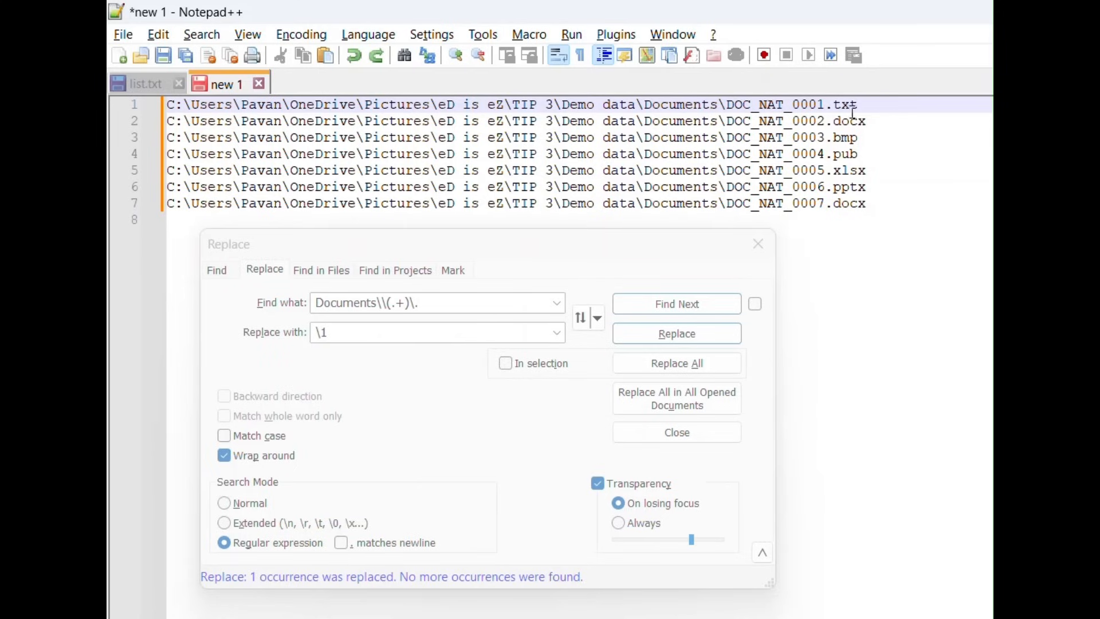
pyautogui.moveTo(880, 109); pyautogui.dragTo(131, 104)
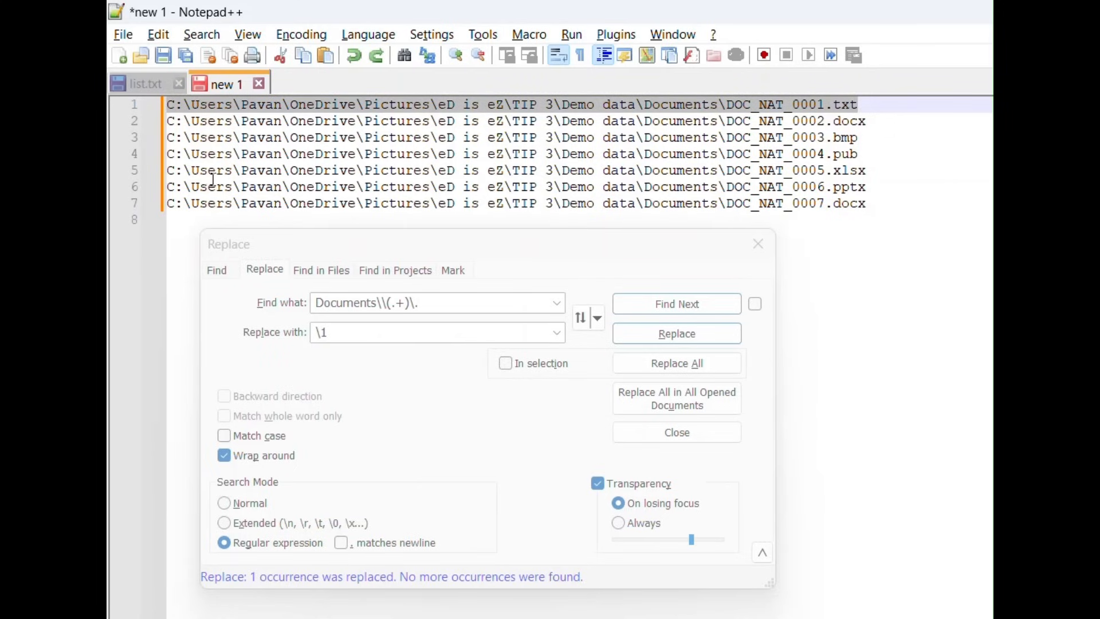
pyautogui.click(356, 325)
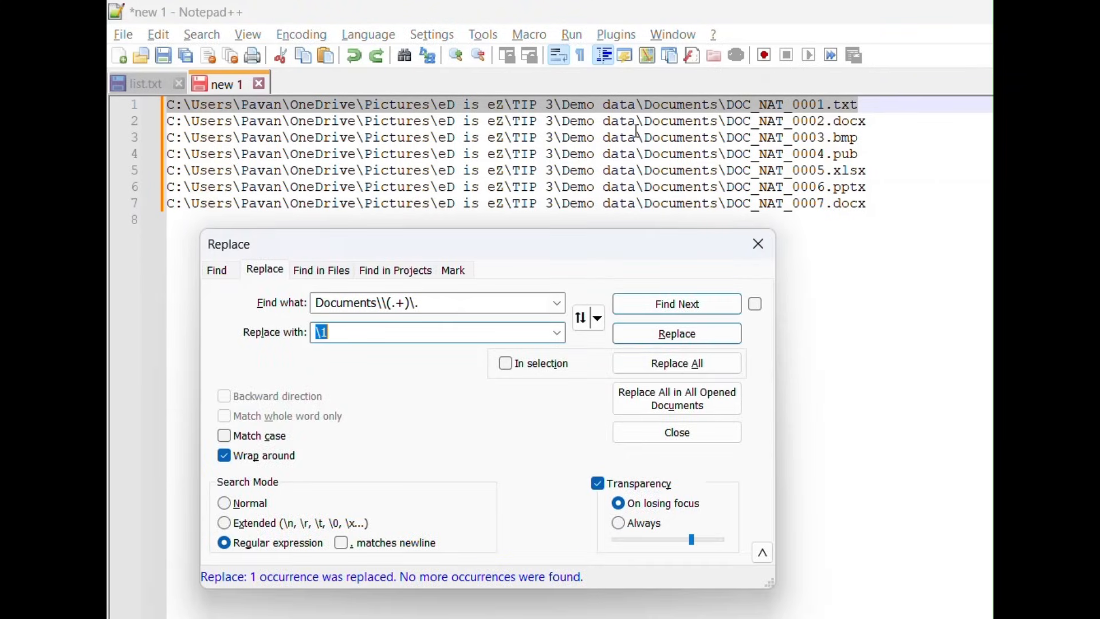
# Step: Extend the search pattern to .+Documents\\(.+)\..+ so it covers the whole path from drive letter to file extension
pyautogui.moveTo(636, 138); pyautogui.dragTo(538, 153)
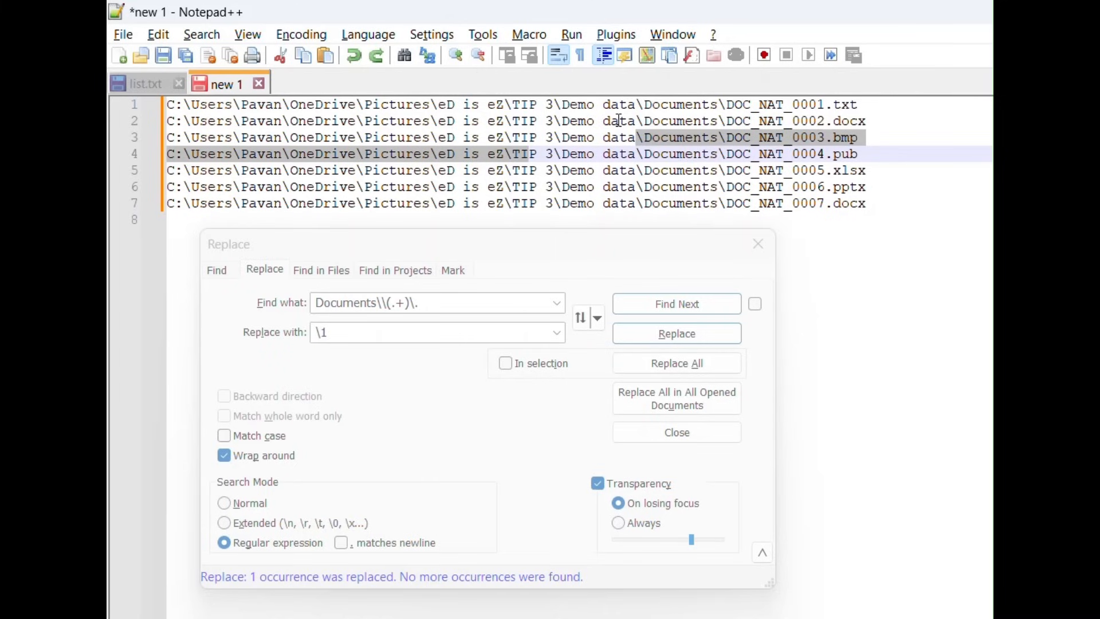
pyautogui.click(647, 106)
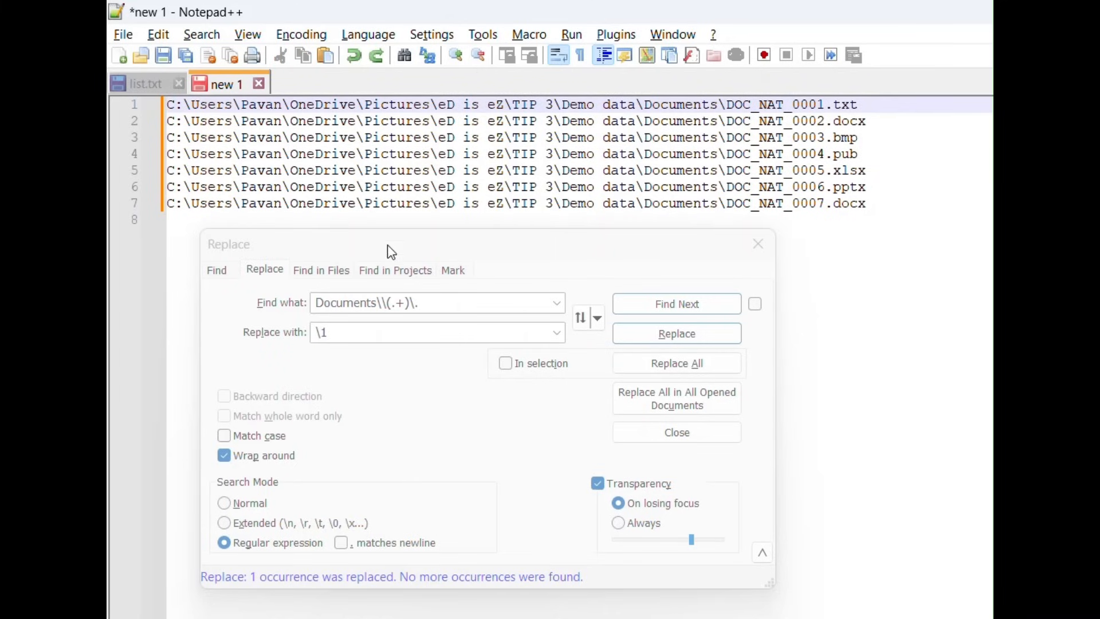
pyautogui.click(316, 302)
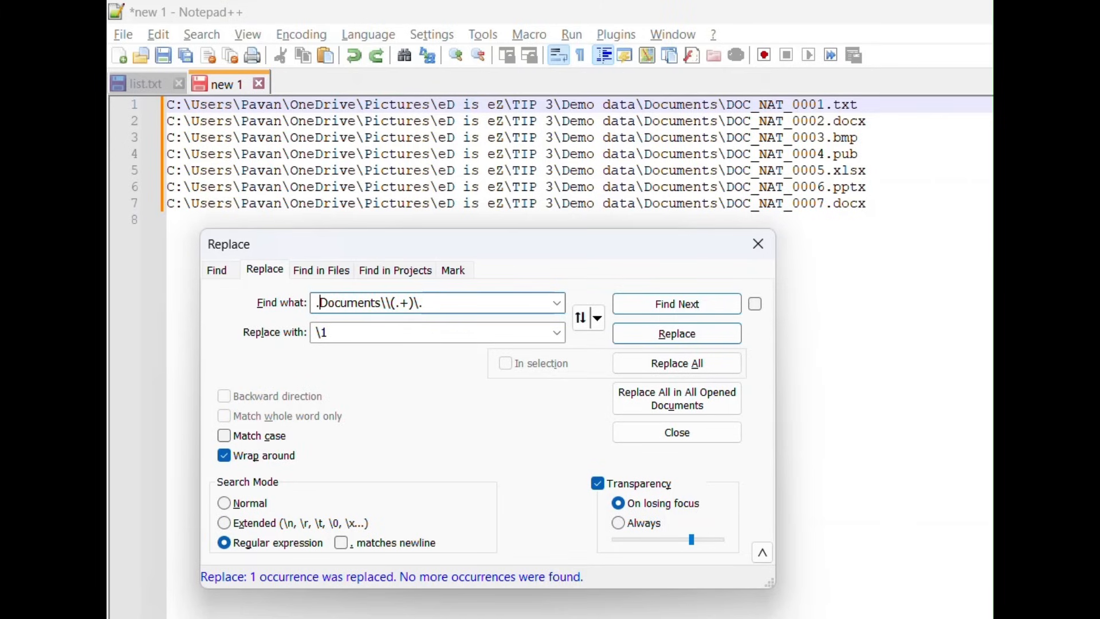
pyautogui.write('.+')
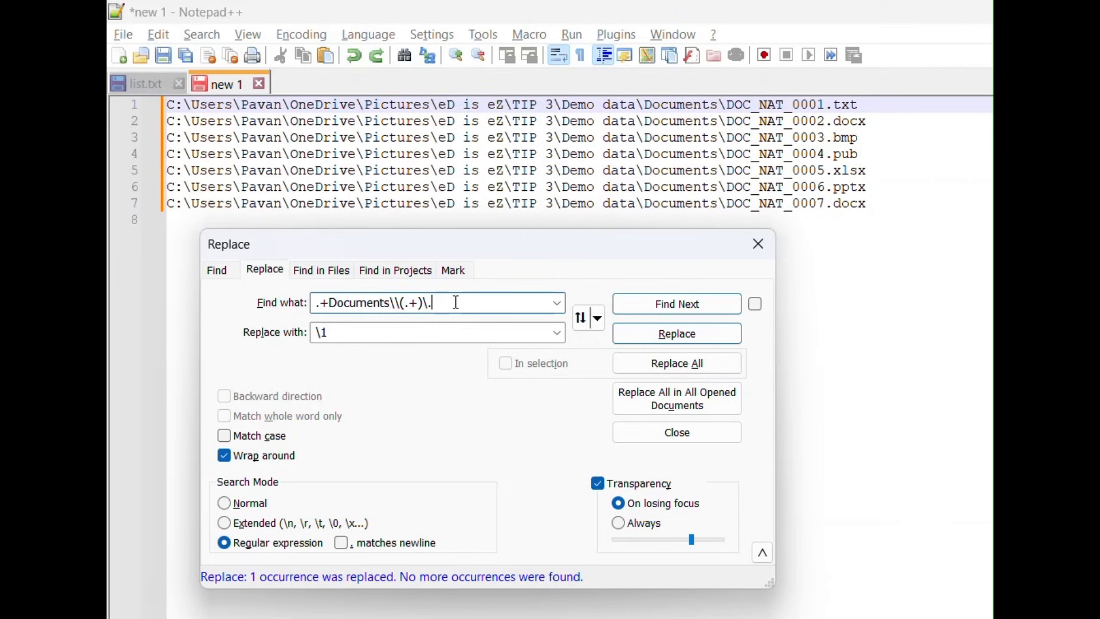
pyautogui.write('.+')
# Step: Step through the matches of the extended pattern down to line 7 and check which part of each line is matched
pyautogui.click(665, 310)
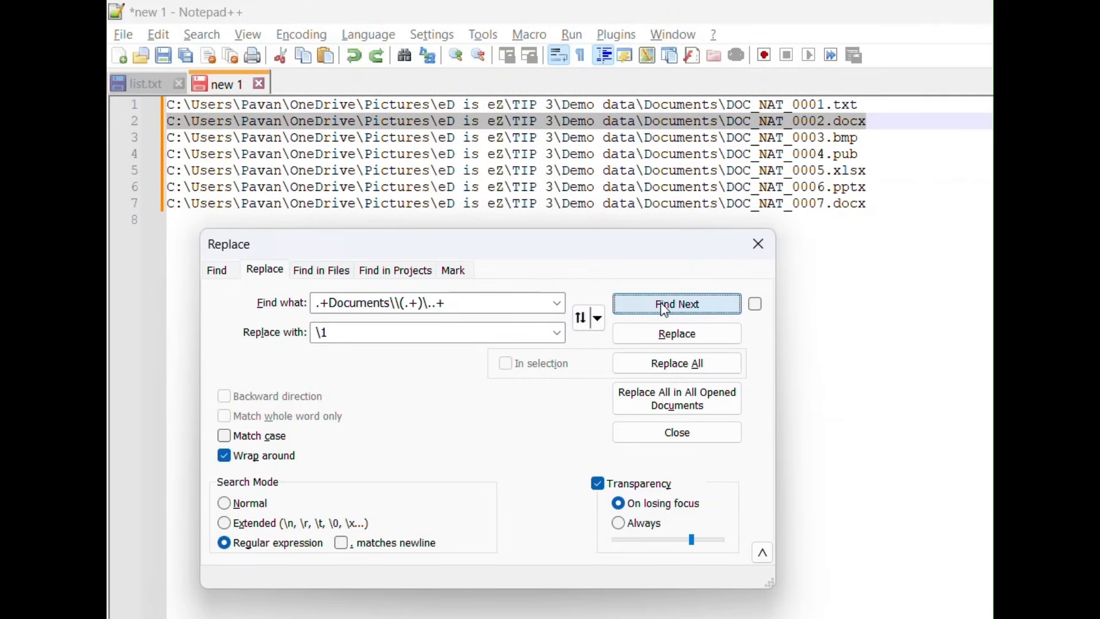
pyautogui.click(665, 308)
pyautogui.click(665, 308)
pyautogui.click(664, 308)
pyautogui.click(665, 310)
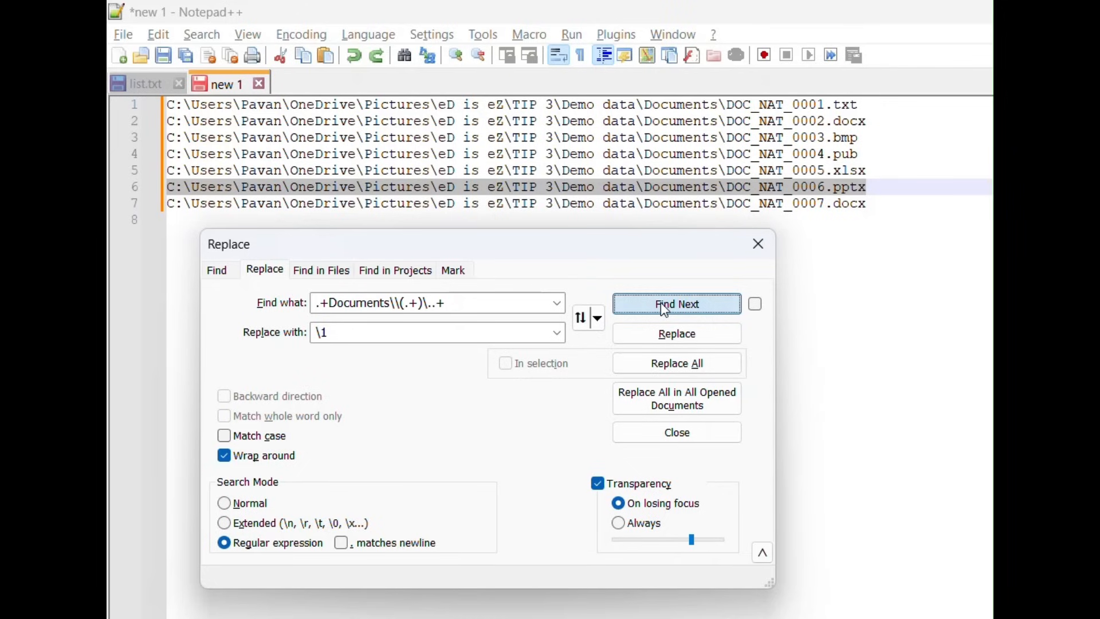
pyautogui.click(665, 309)
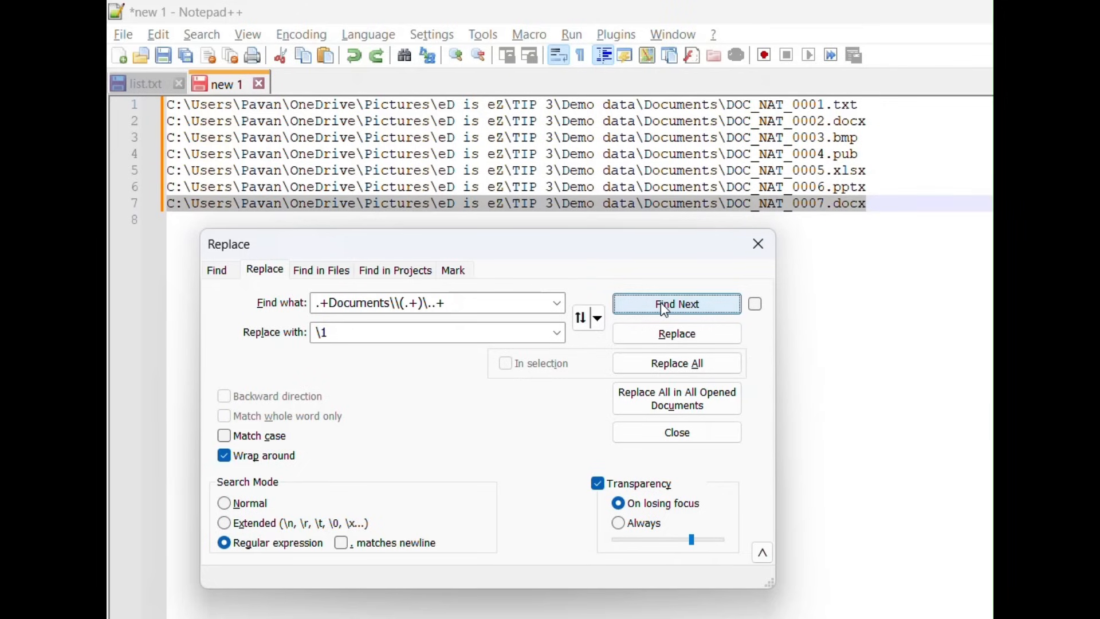
# Step: Replace the matches in lines 1 and 2 one by one with the captured file name, and all remaining matches at once
pyautogui.click(171, 106)
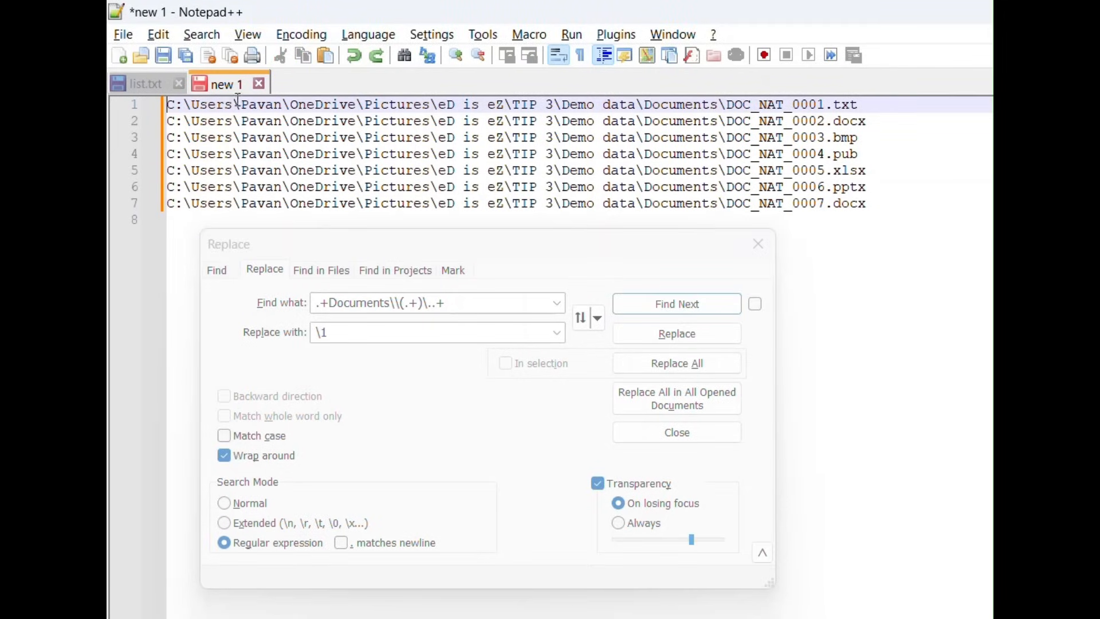
pyautogui.click(665, 307)
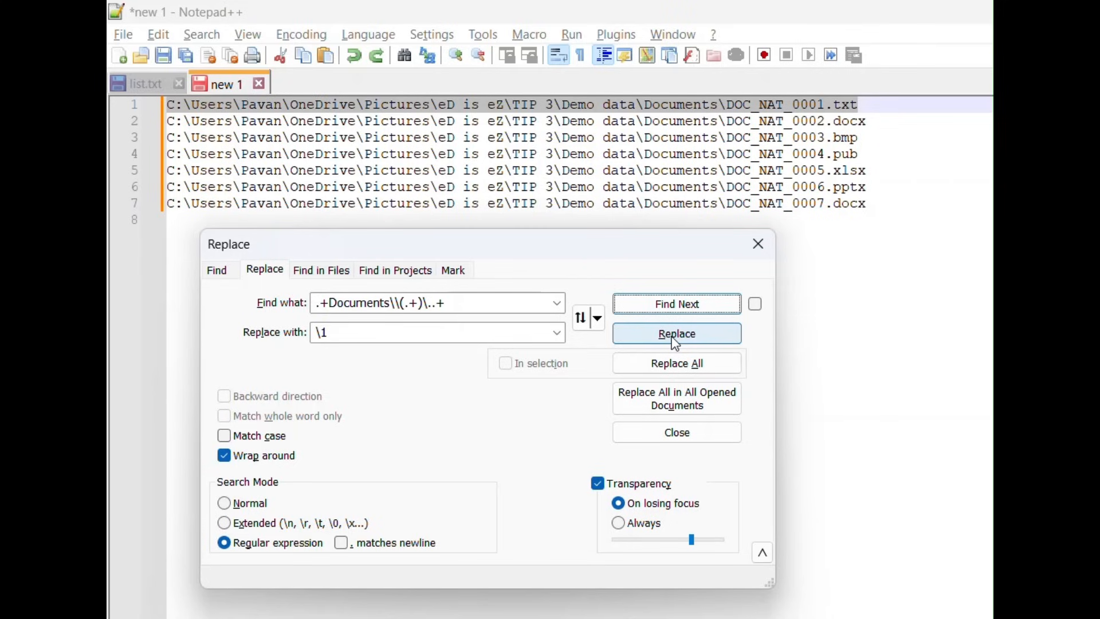
pyautogui.click(677, 334)
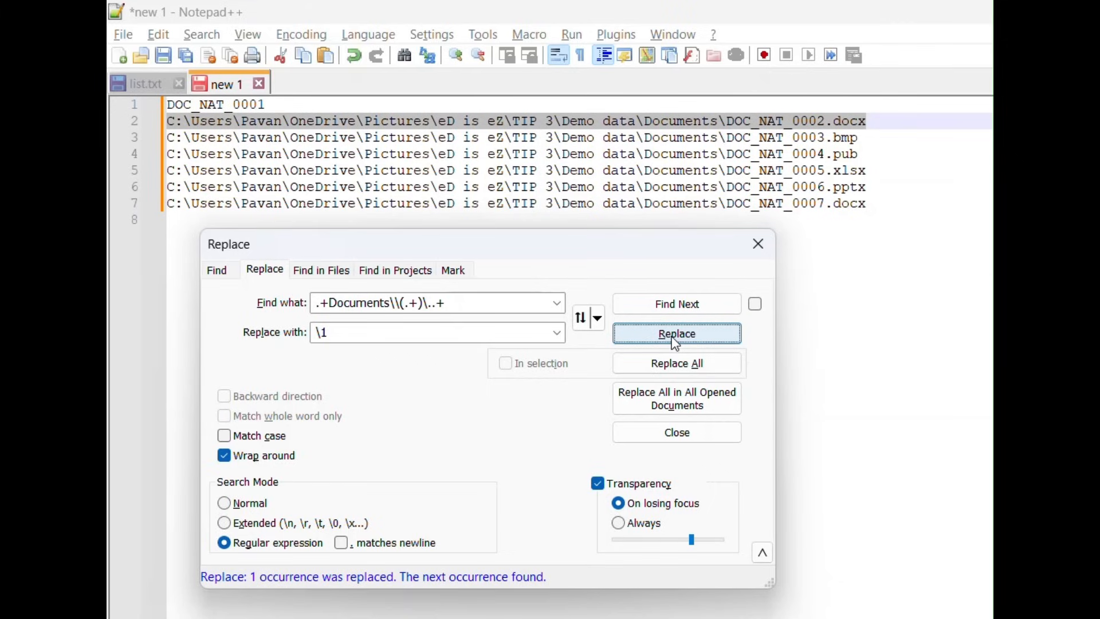
pyautogui.click(676, 343)
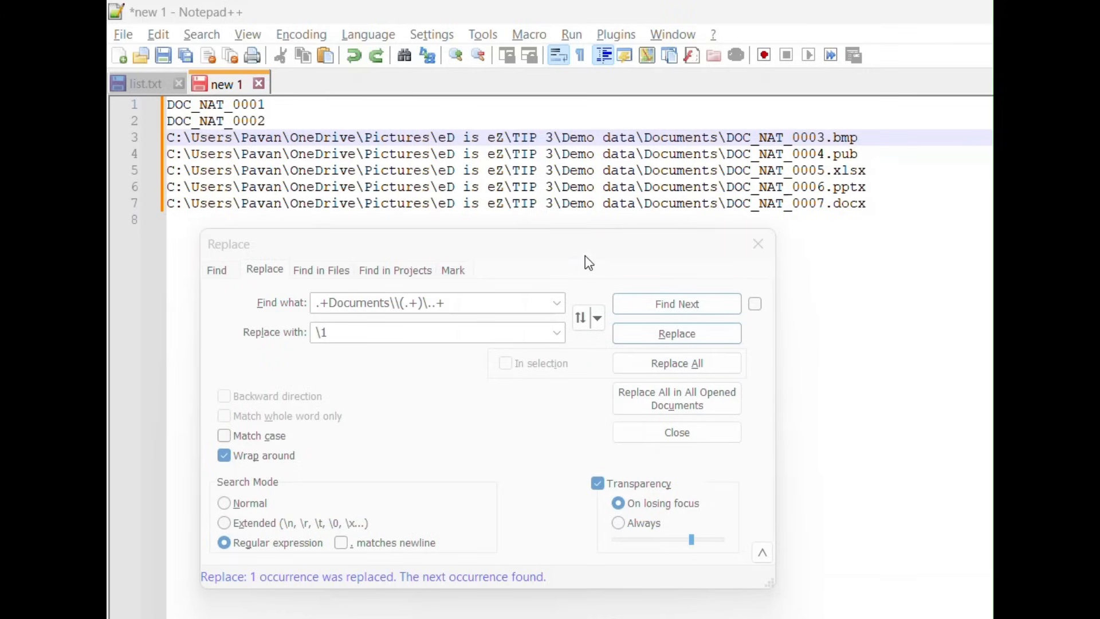
pyautogui.click(657, 366)
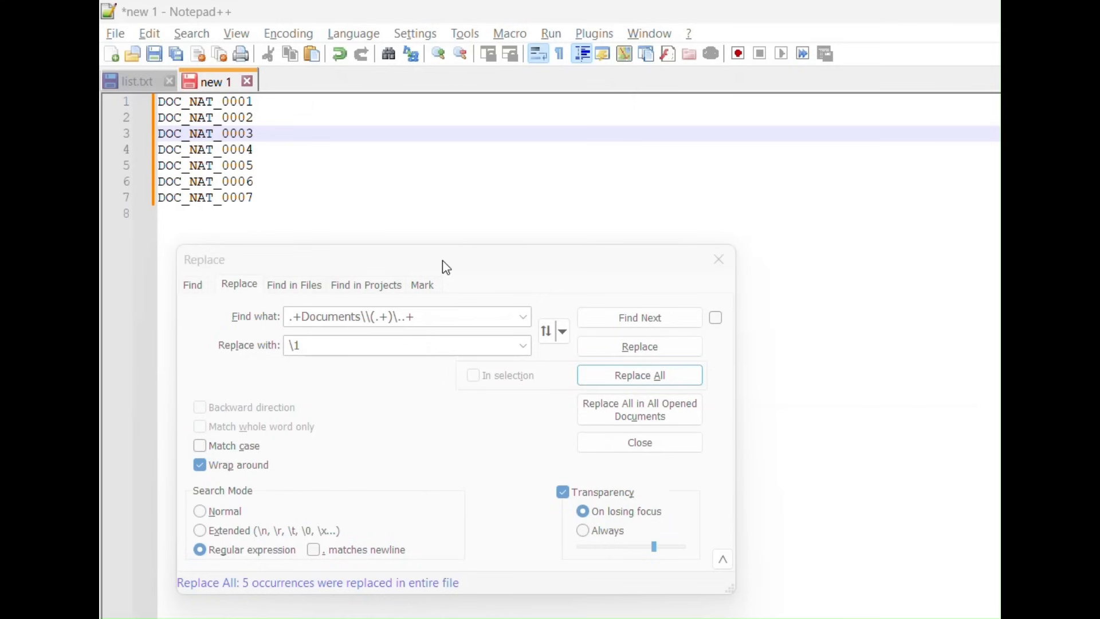
pyautogui.click(385, 197)
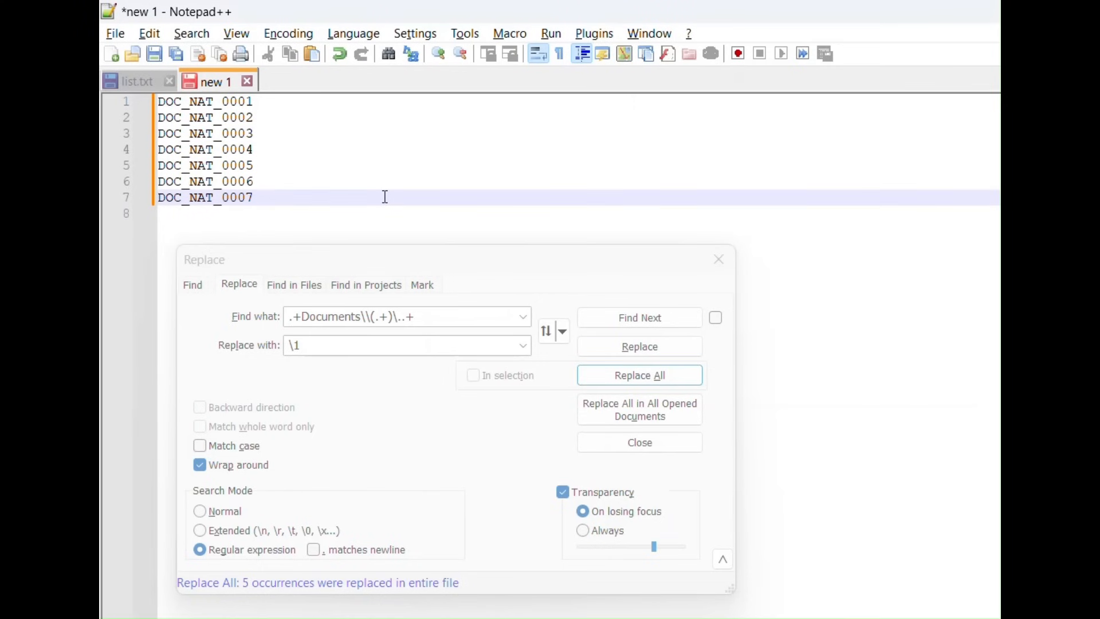
# Step: Undo the file name replacements in all seven lines
pyautogui.hotkey('ctrl', 'z')
pyautogui.hotkey('ctrl', 'z')
pyautogui.hotkey('ctrl', 'z')
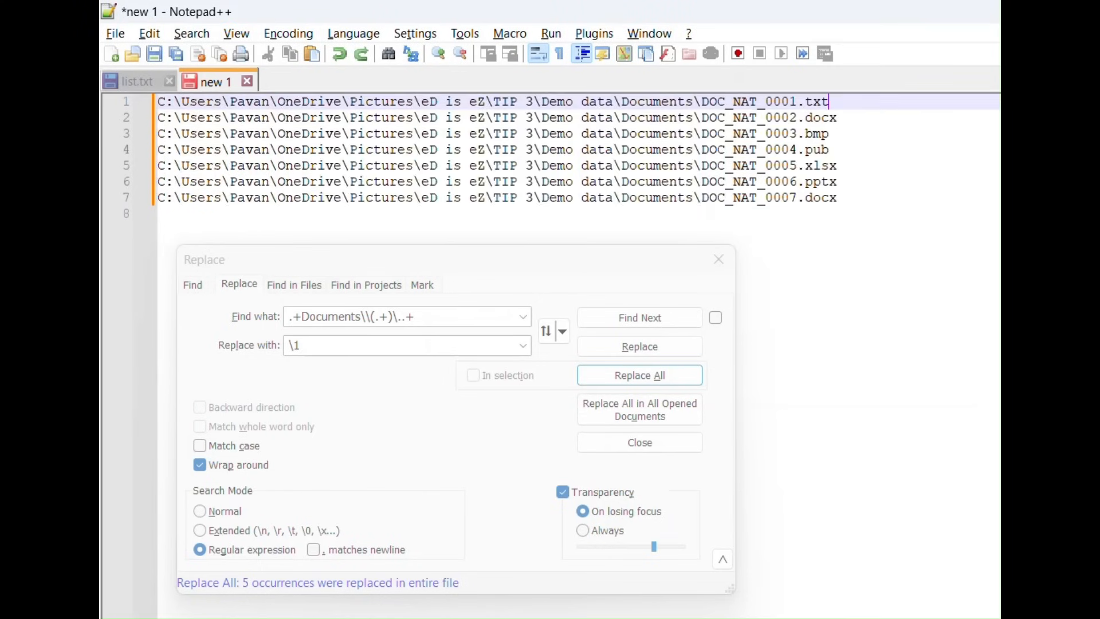
# Step: Highlight the full path in line 1 and examine it against the search pattern .+Documents\\(.+)\..+
pyautogui.click(487, 265)
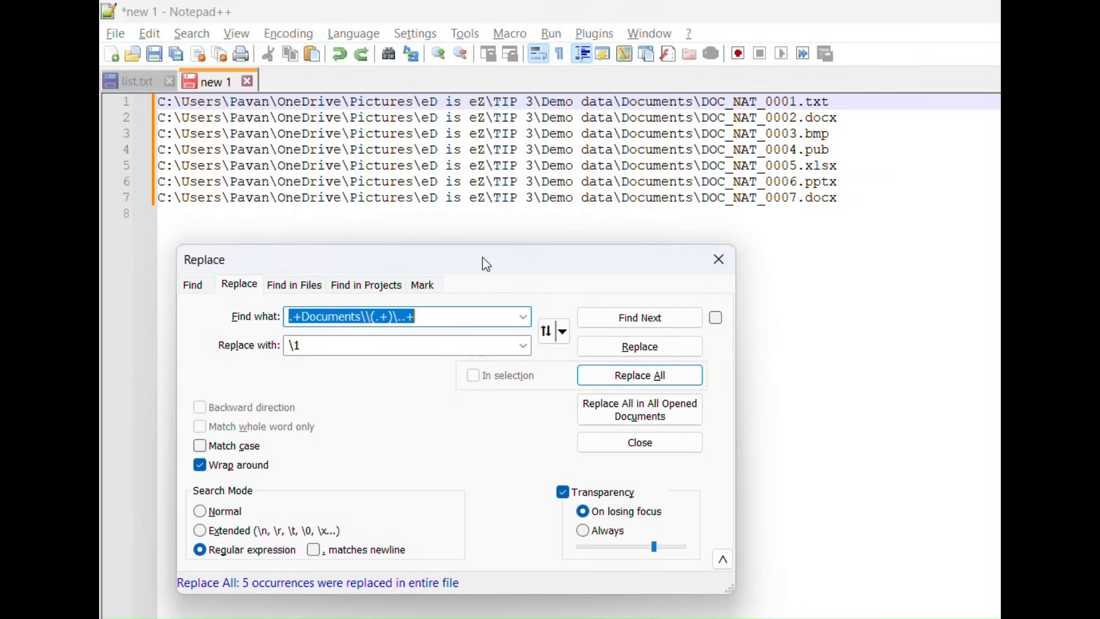
pyautogui.moveTo(857, 104); pyautogui.dragTo(141, 110)
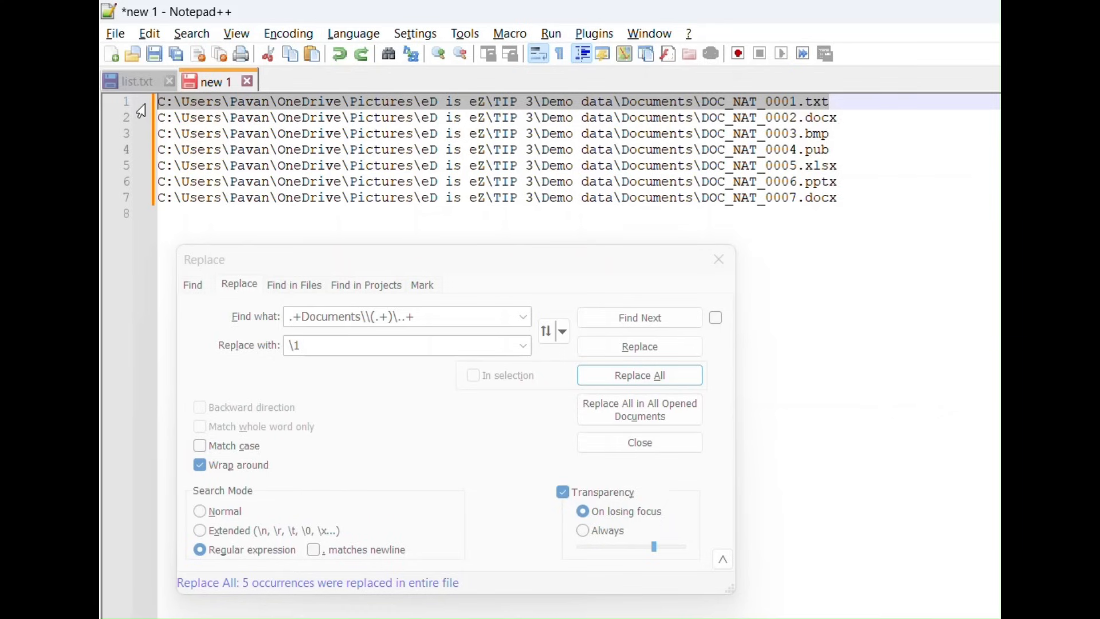
pyautogui.click(483, 261)
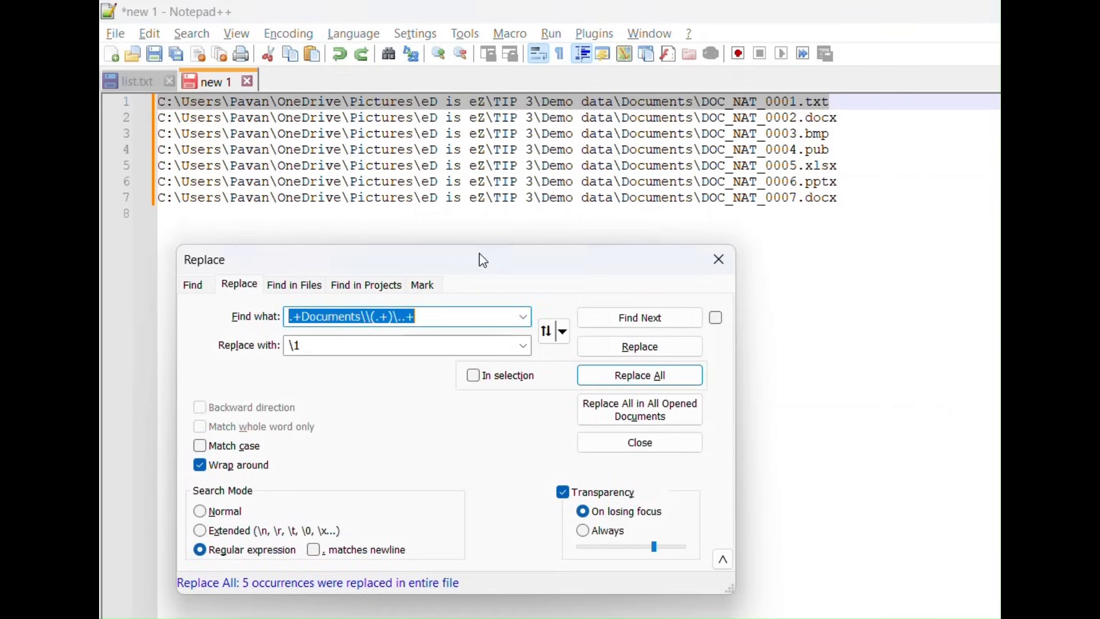
pyautogui.click(463, 311)
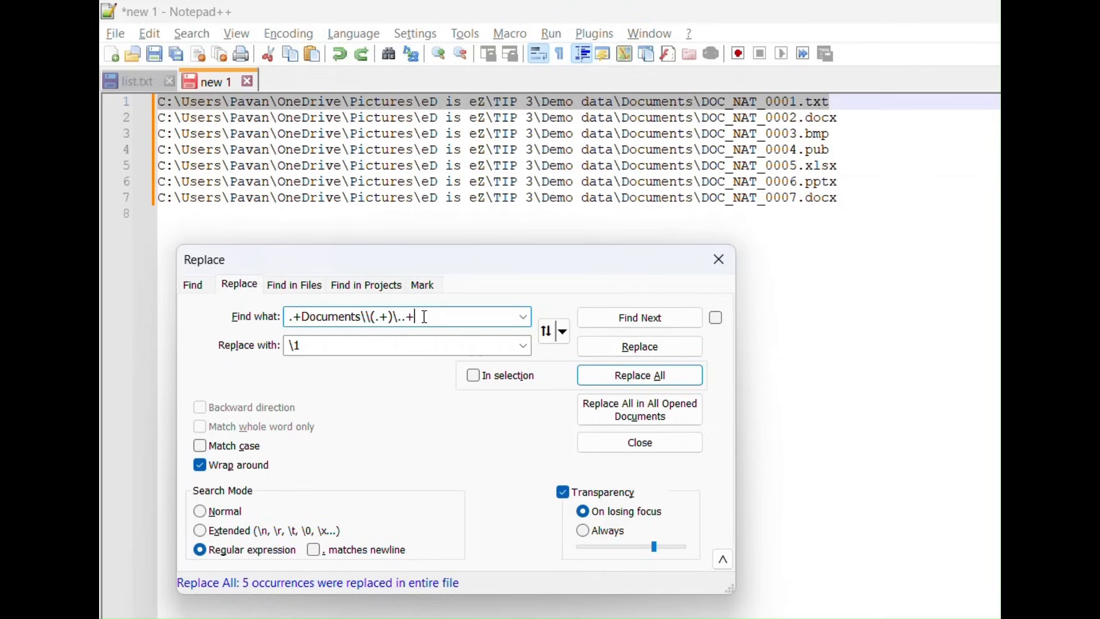
# Step: Copy DOC_NAT_0001 to the start of line 1, separate it from the path with a tab, and undo this insertion
pyautogui.moveTo(796, 101); pyautogui.dragTo(704, 106)
pyautogui.hotkey('ctrl', 'c')
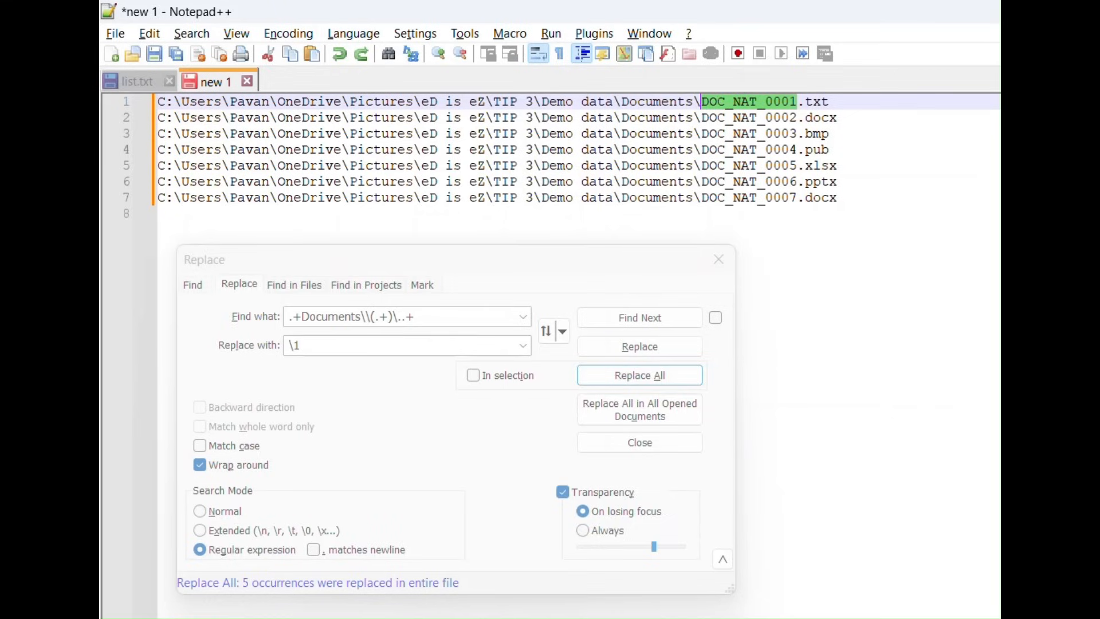
pyautogui.click(160, 102)
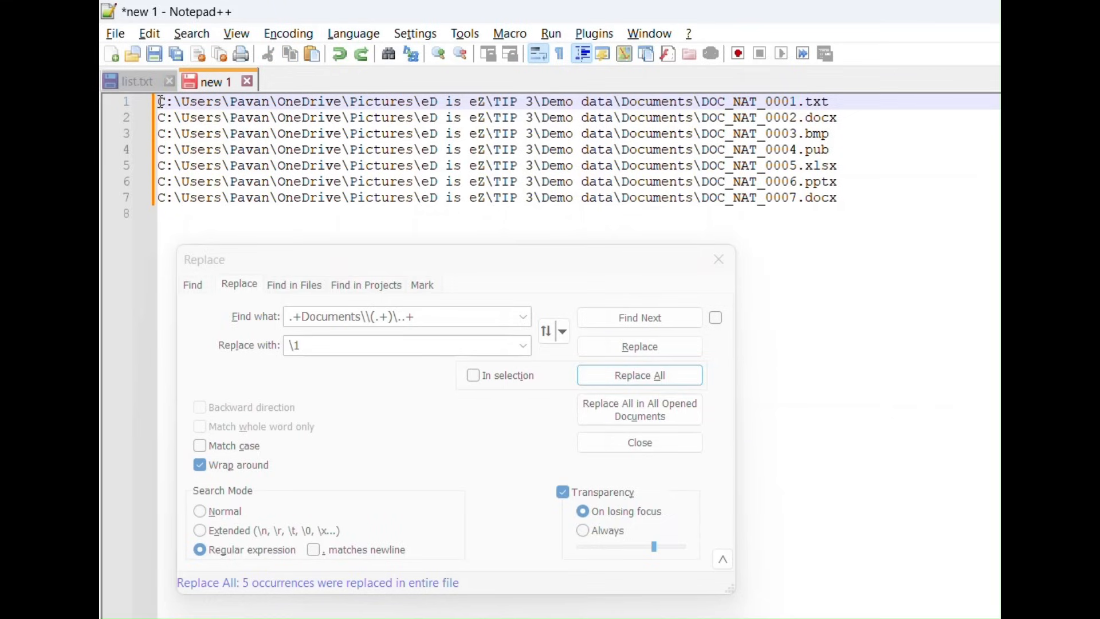
pyautogui.hotkey('ctrl', 'v')
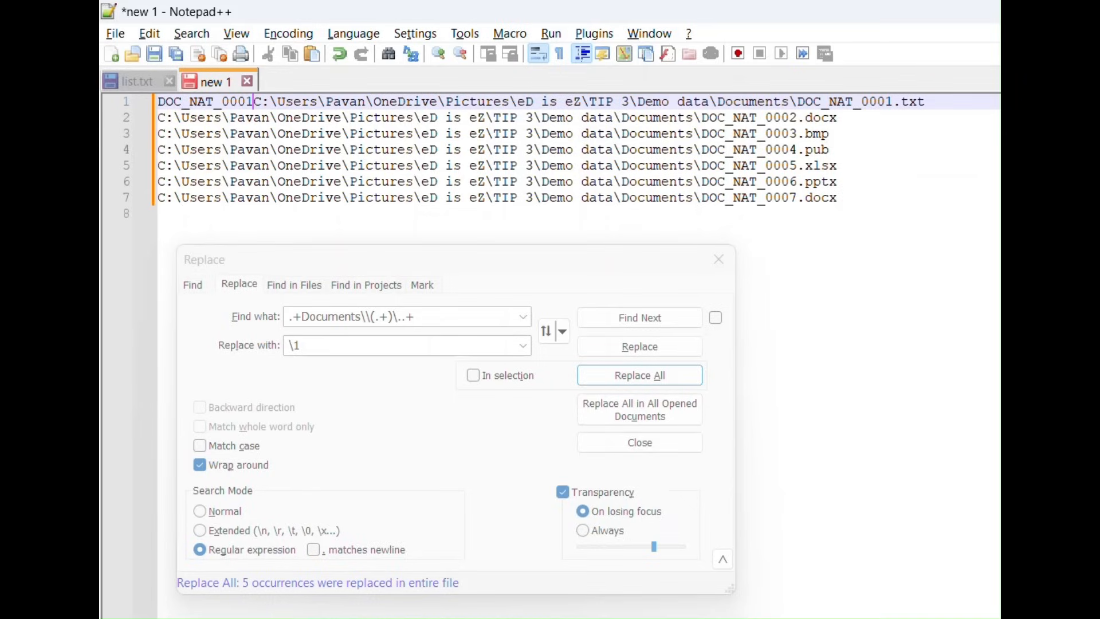
pyautogui.press('Tab')
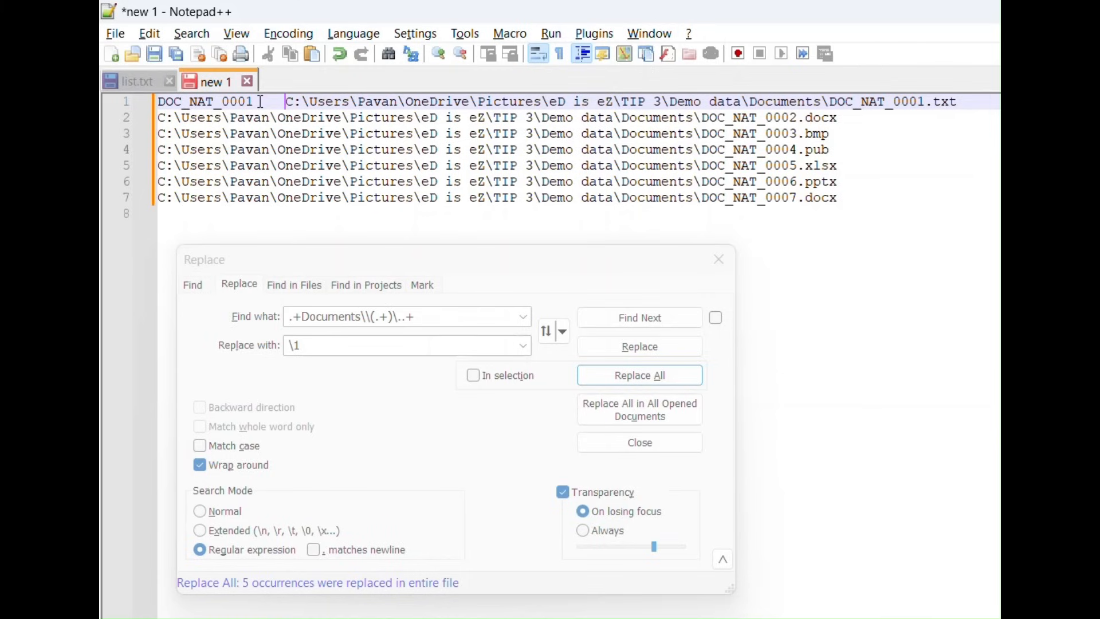
pyautogui.hotkey('ctrl', 'z')
# Step: Split the search pattern into three capture groups, (.+Documents\\)(.+)(\..+)
pyautogui.click(432, 320)
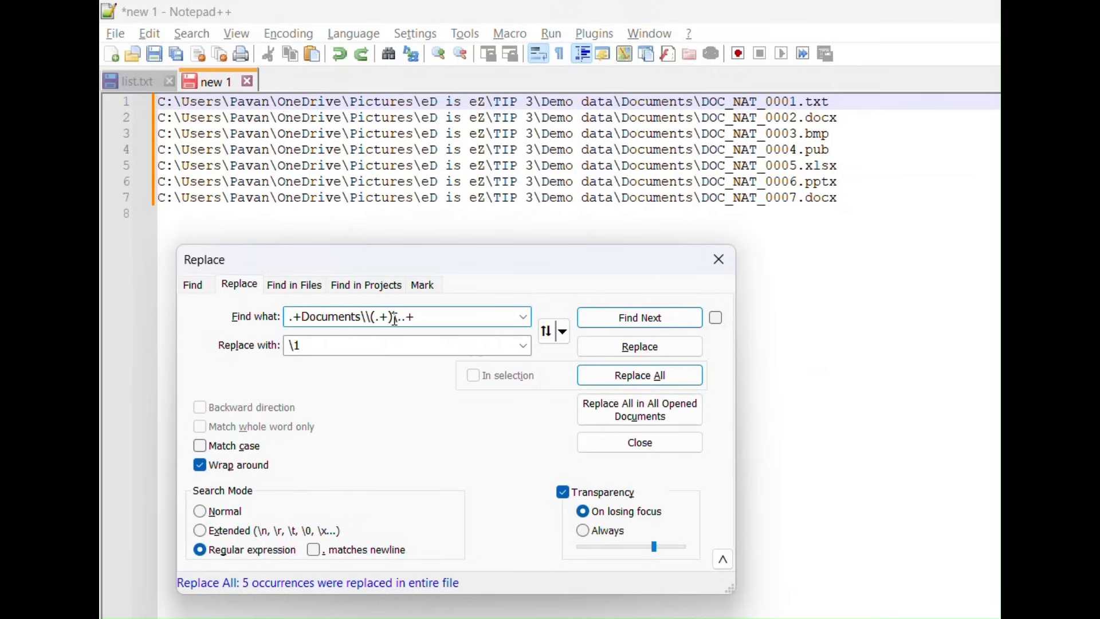
pyautogui.moveTo(396, 320); pyautogui.dragTo(374, 320)
pyautogui.click(406, 319)
pyautogui.write('(')
pyautogui.write('\\..+)')
pyautogui.write(')')
pyautogui.press('Home')
pyautogui.write('(')
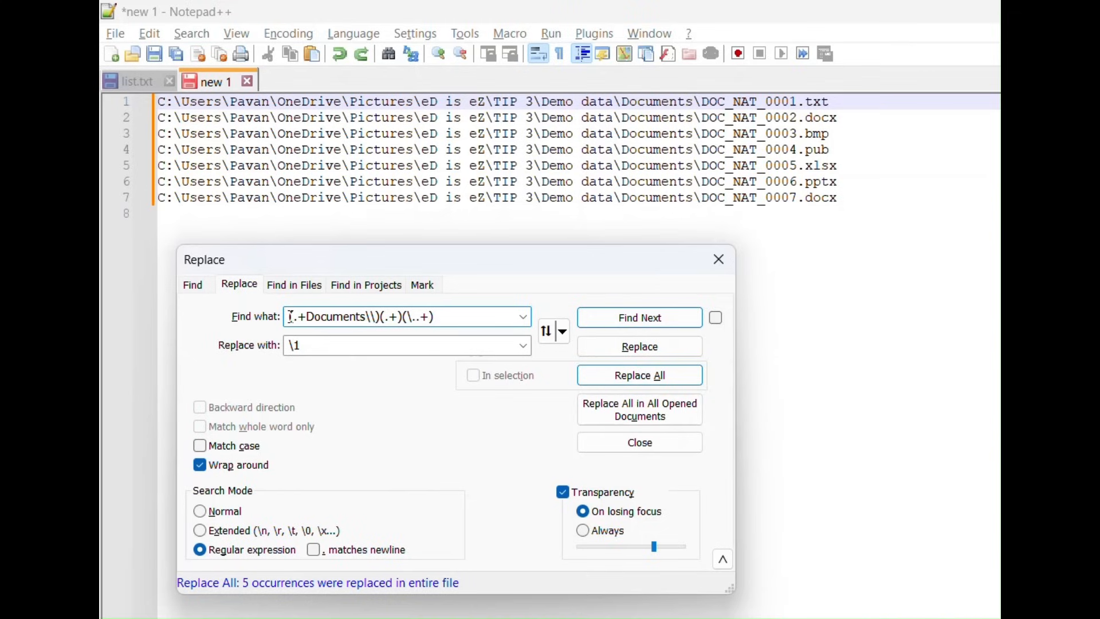
# Step: Highlight the capture groups (.+Documents\\) and (.+), and the folder path and file name in line 1 that they match
pyautogui.moveTo(290, 317); pyautogui.dragTo(382, 317)
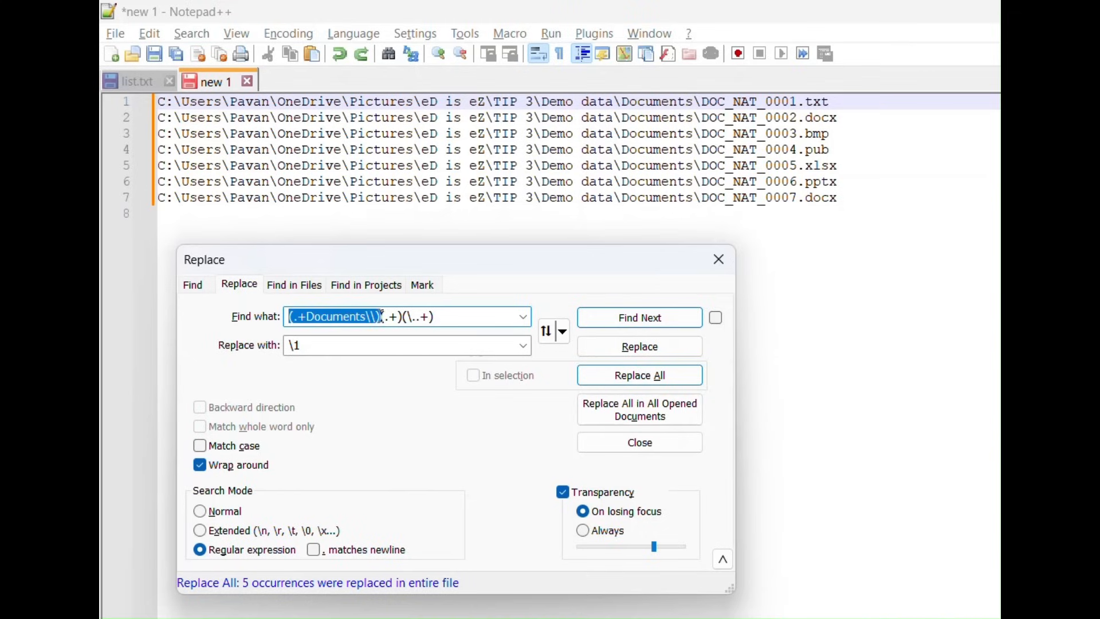
pyautogui.moveTo(158, 105); pyautogui.dragTo(702, 105)
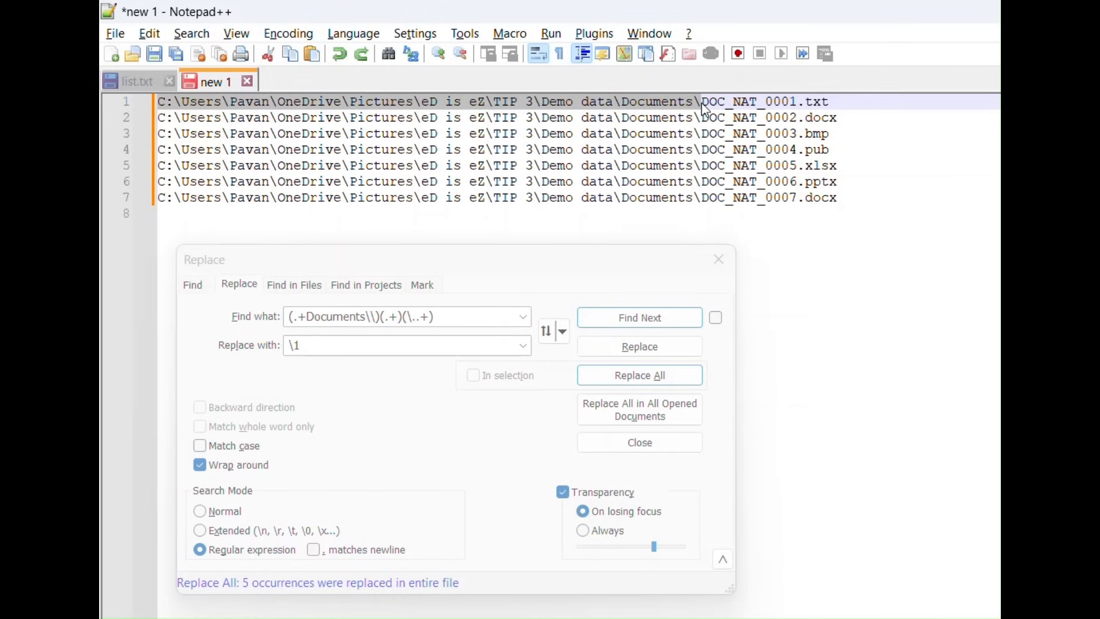
pyautogui.click(383, 317)
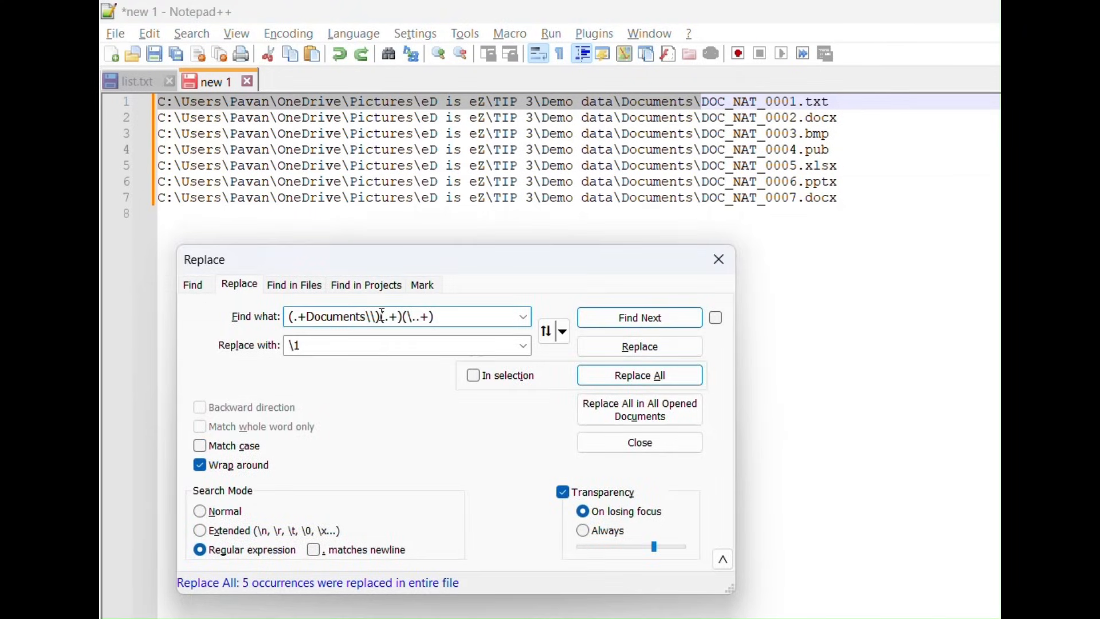
pyautogui.moveTo(381, 317)
pyautogui.mouseDown()
pyautogui.moveTo(408, 321)
pyautogui.moveTo(400, 319)
pyautogui.mouseUp()
pyautogui.click(458, 317)
pyautogui.click(758, 134)
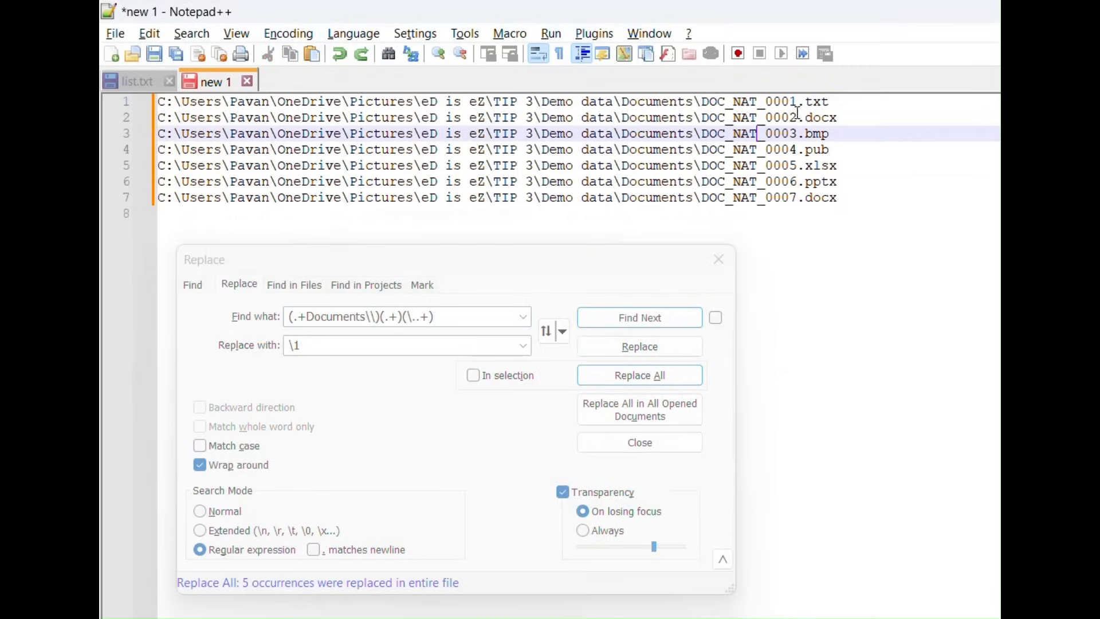
pyautogui.moveTo(797, 102); pyautogui.dragTo(703, 102)
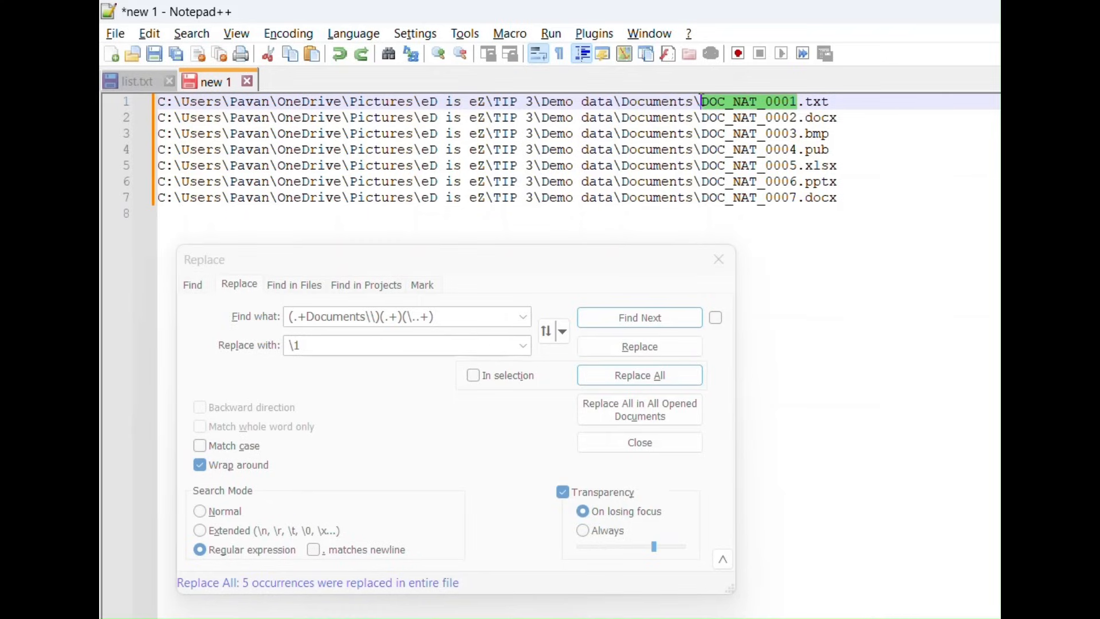
# Step: Highlight the folder path, the file name and the .txt extension in line 1 in turn, and compare them with the three capture groups
pyautogui.click(799, 102)
pyautogui.hotkey('shift', 'Down')
pyautogui.hotkey('shift', 'End')
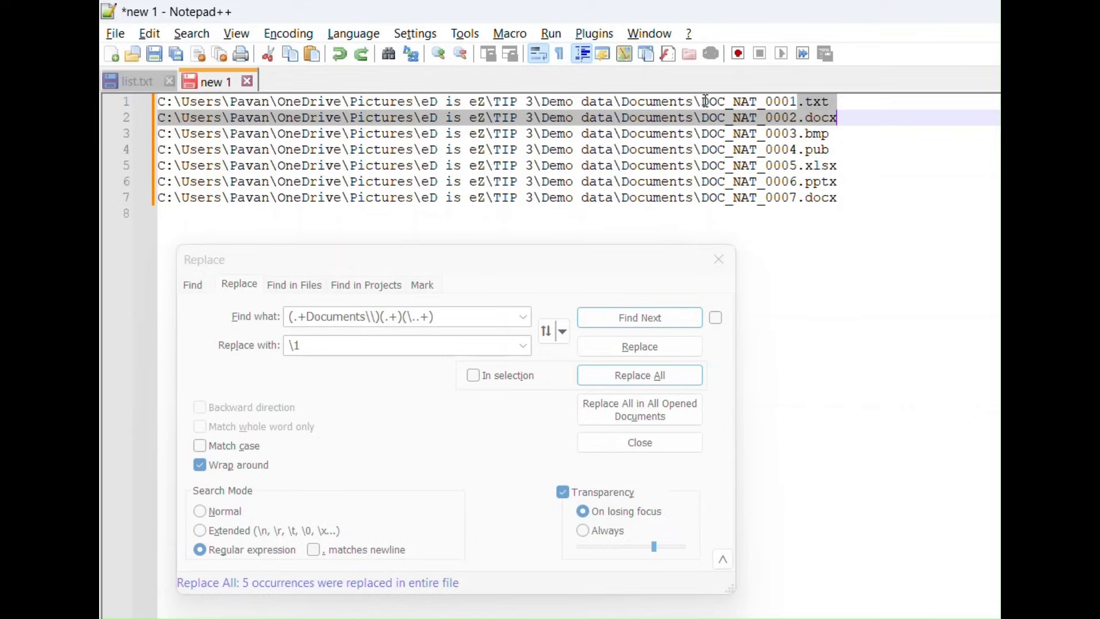
pyautogui.moveTo(797, 102); pyautogui.dragTo(150, 96)
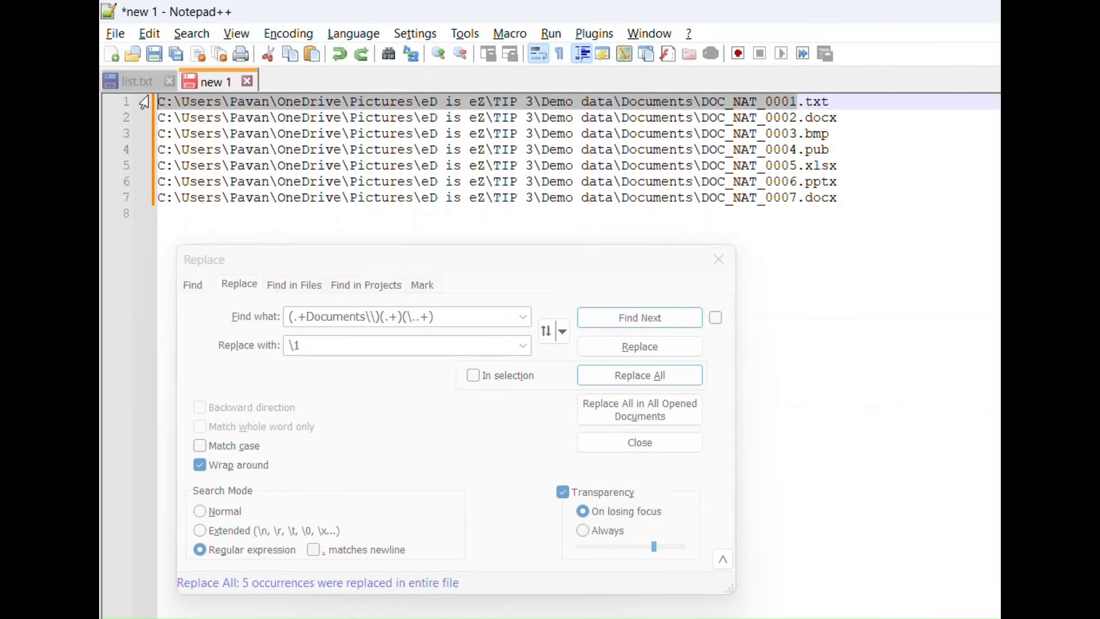
pyautogui.click(462, 320)
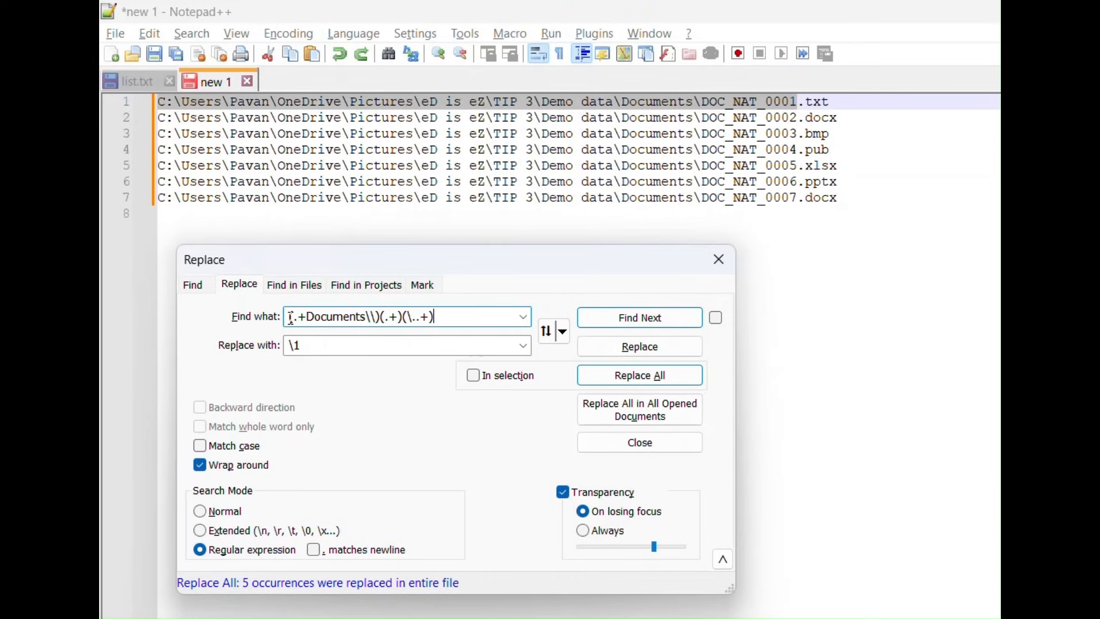
pyautogui.moveTo(701, 102); pyautogui.dragTo(146, 88)
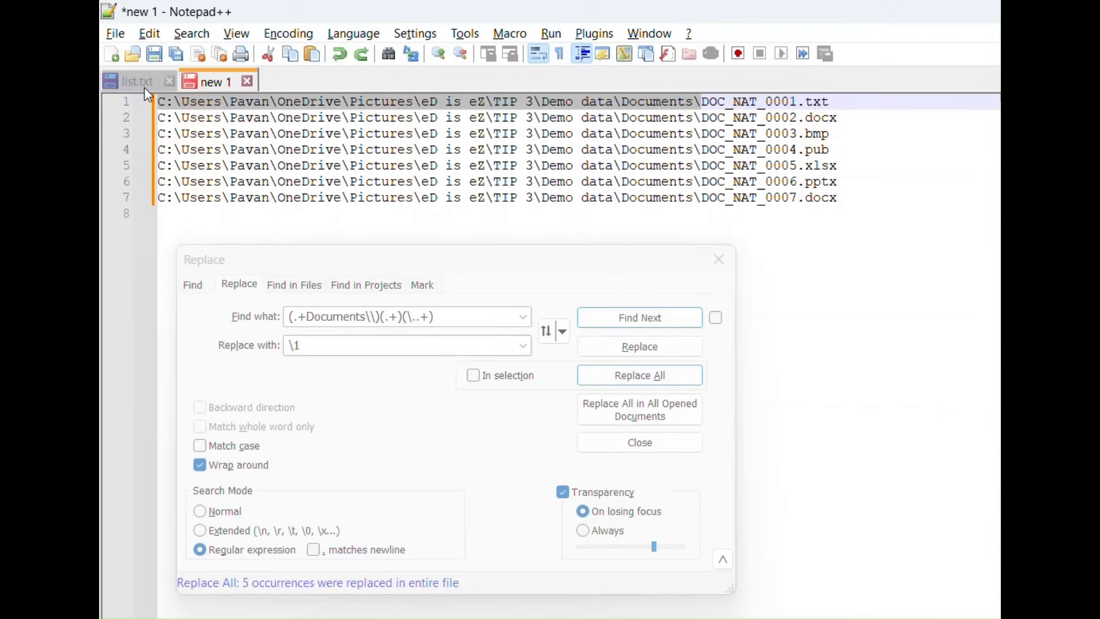
pyautogui.moveTo(796, 102); pyautogui.dragTo(702, 102)
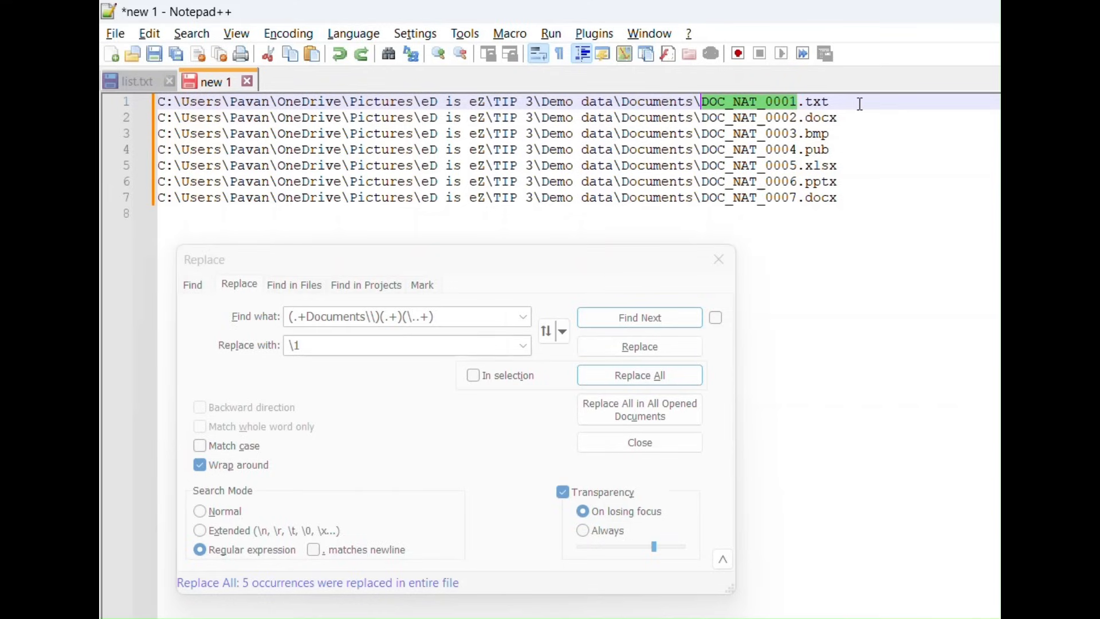
pyautogui.moveTo(859, 102); pyautogui.dragTo(796, 102)
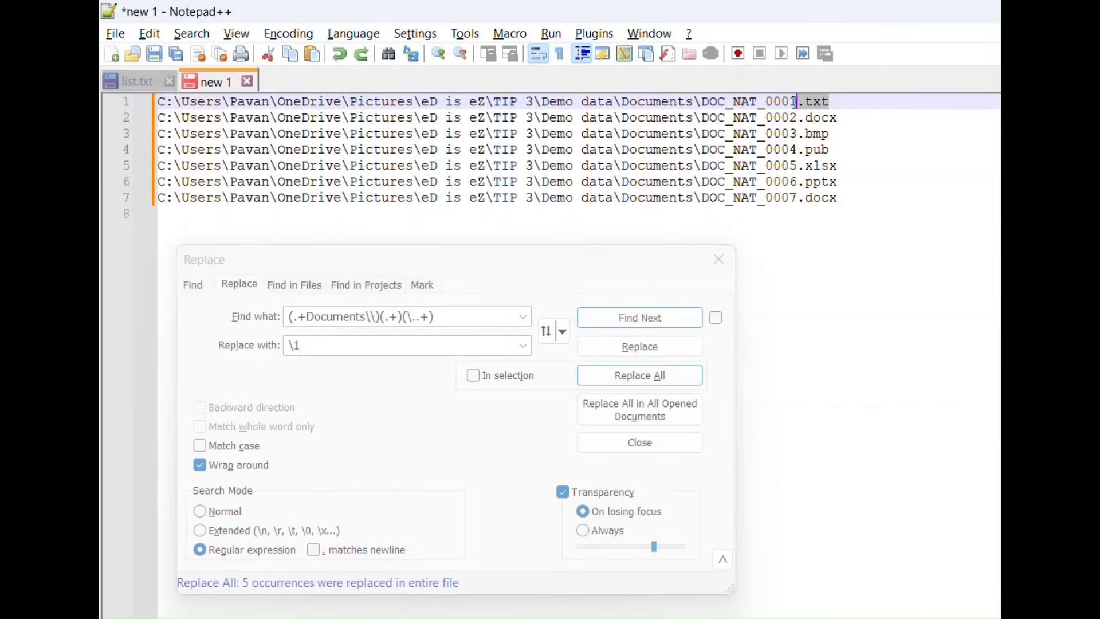
# Step: Set the replacement text to \2\t\1\2\3 so each line gets the file name, a tab and the full path
pyautogui.click(358, 342)
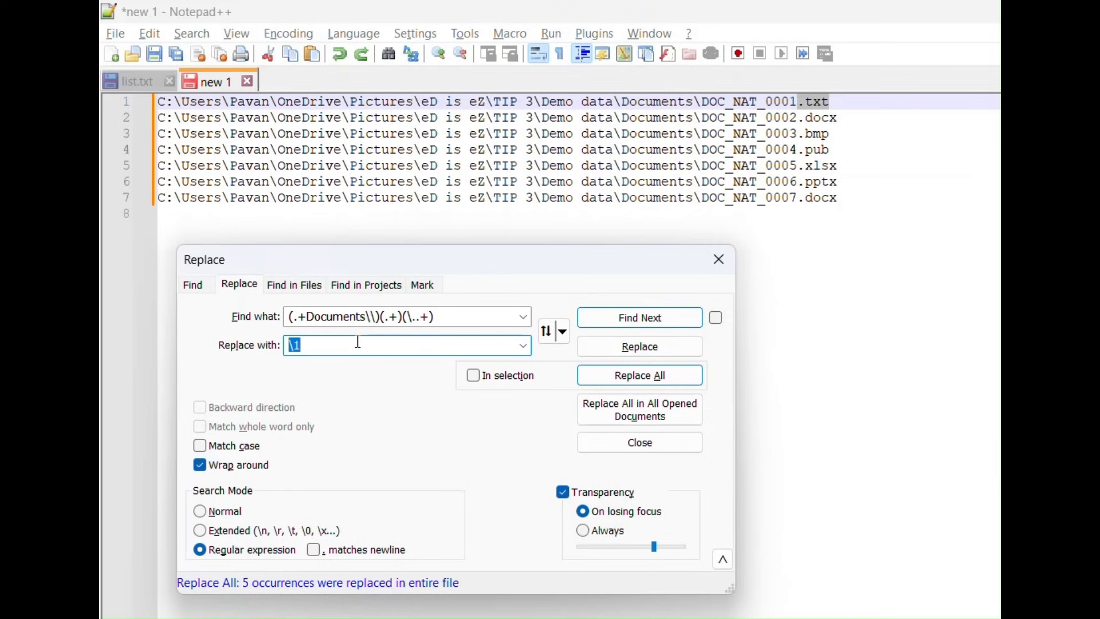
pyautogui.press('BackSpace')
pyautogui.write('\\2\\t')
pyautogui.write('\\1\\')
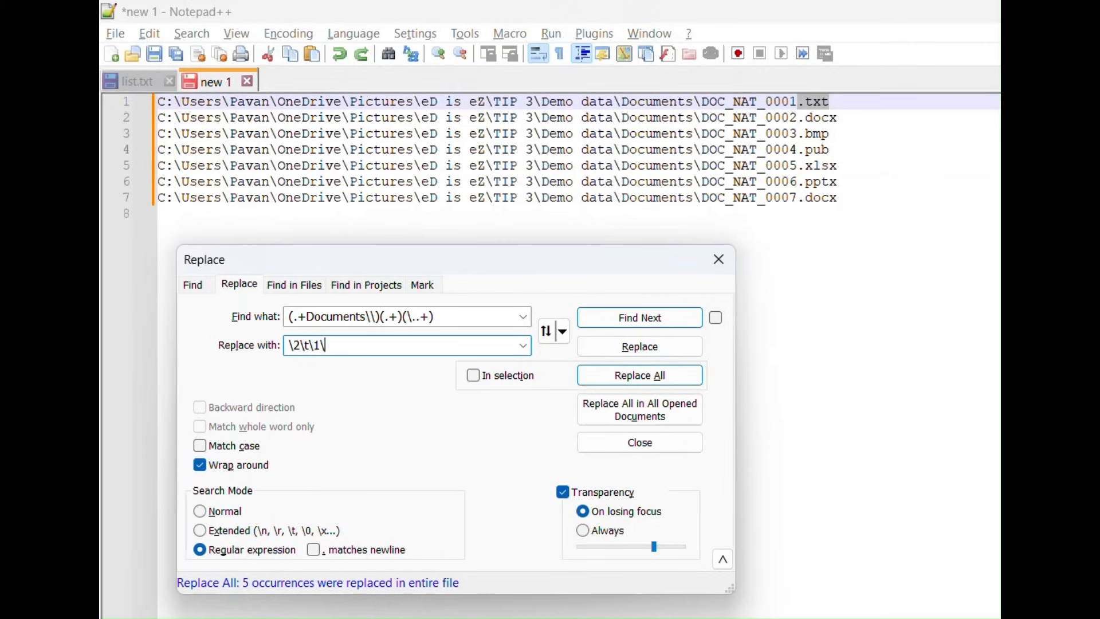
pyautogui.write('2\\3')
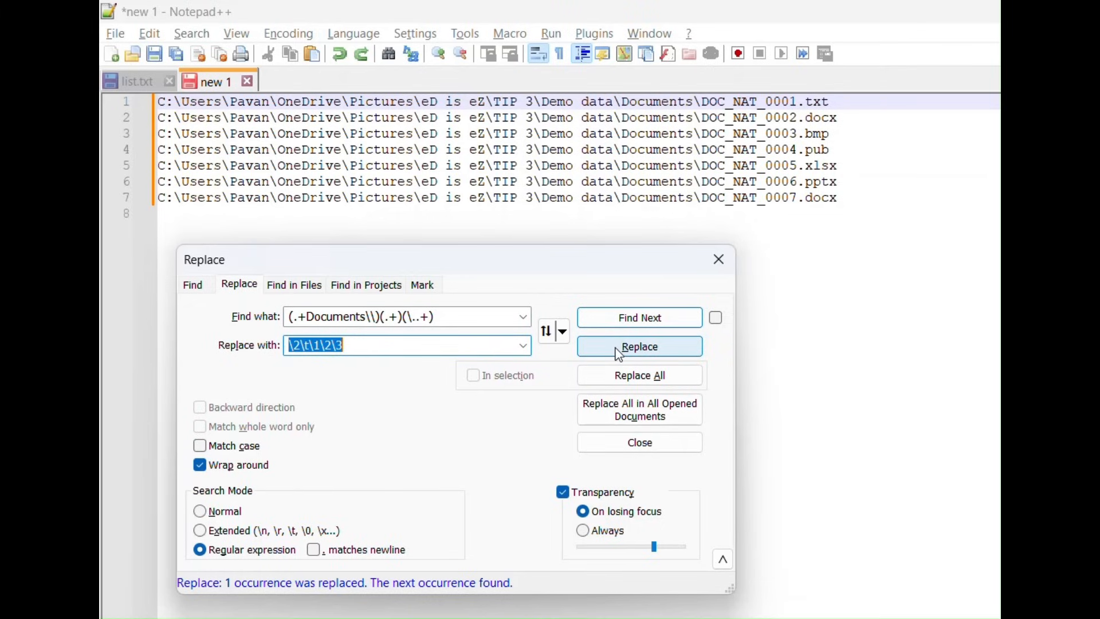
# Step: Find the pattern's match in line 1 and highlight the \1\2\3 part of the replacement text
pyautogui.click(623, 324)
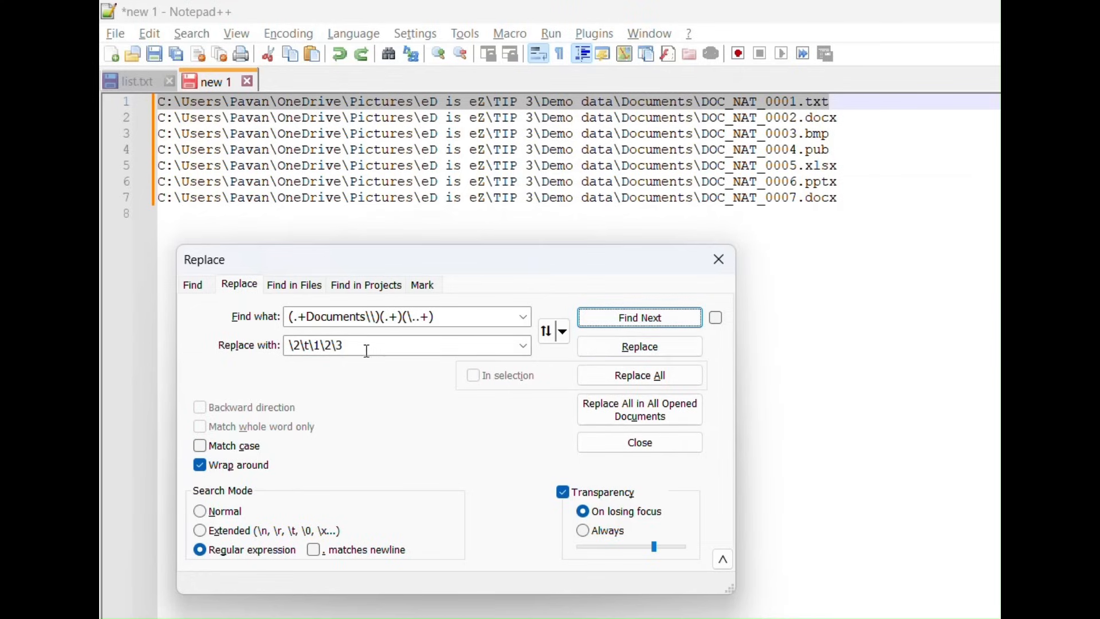
pyautogui.doubleClick(319, 346)
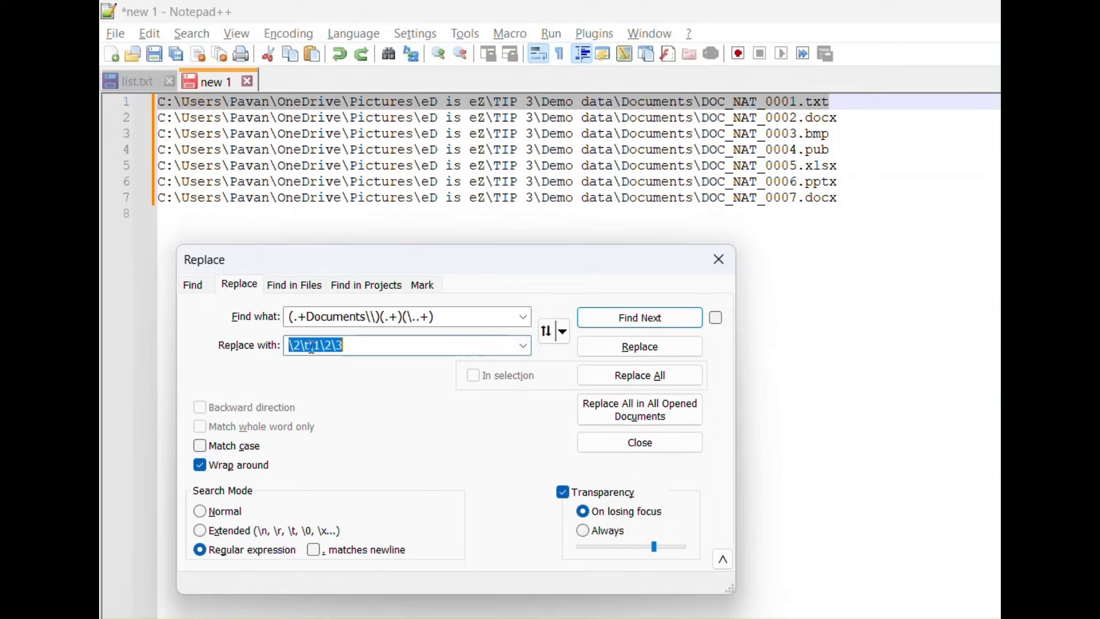
pyautogui.click(311, 346)
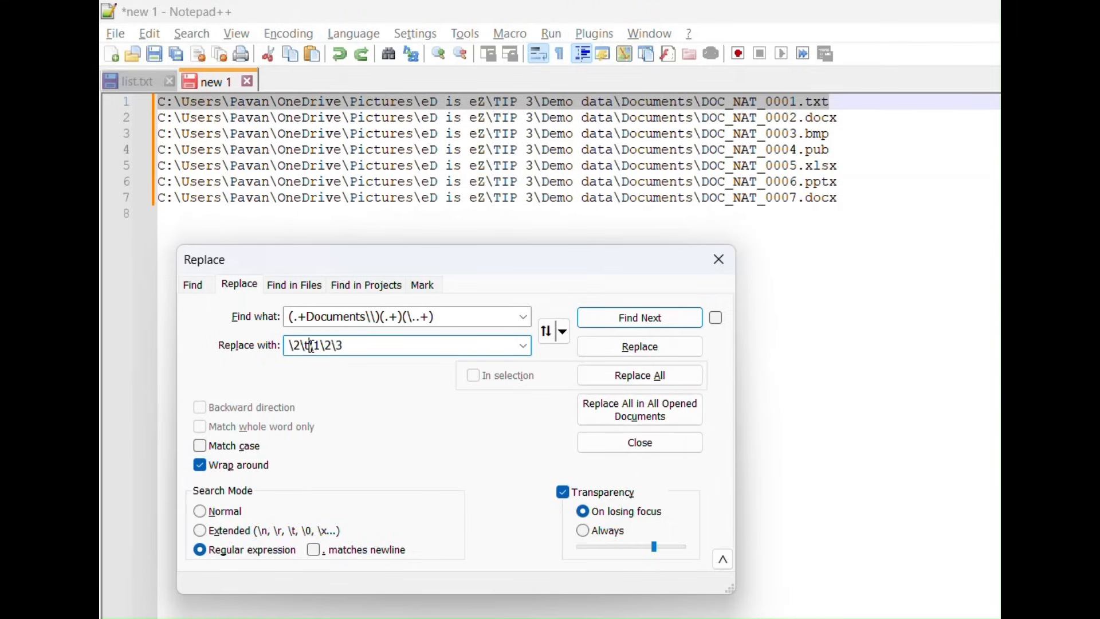
pyautogui.moveTo(311, 346); pyautogui.dragTo(347, 347)
pyautogui.click(302, 345)
# Step: Test the replacement on the paths in lines 1 and 2 one at a time, and undo these replacements
pyautogui.click(604, 347)
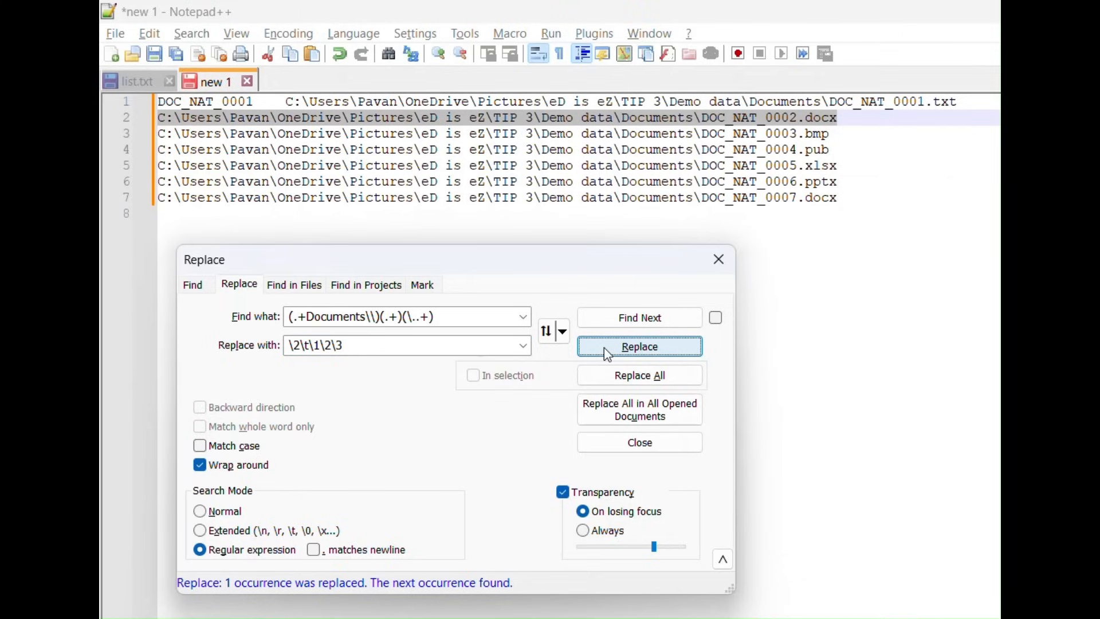
pyautogui.click(604, 347)
pyautogui.click(609, 375)
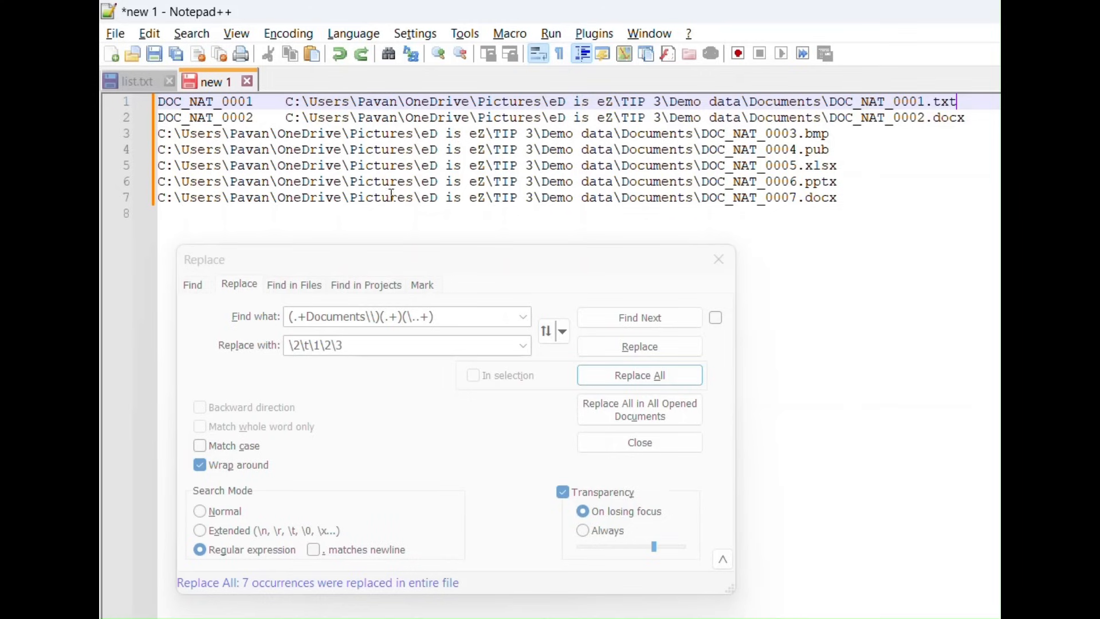
pyautogui.click(276, 165)
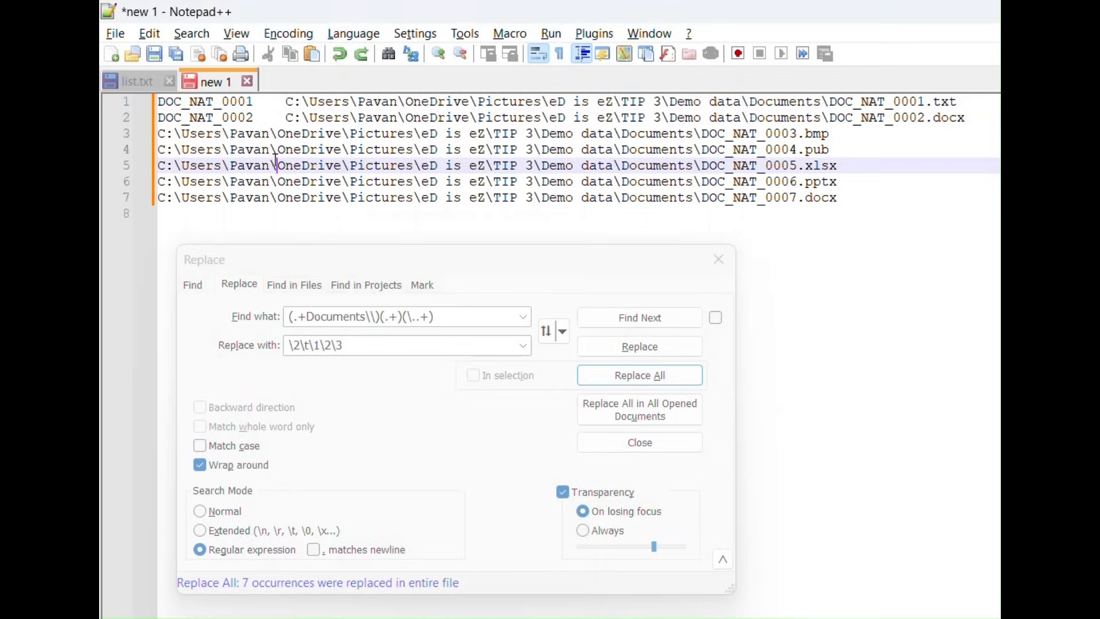
pyautogui.hotkey('ctrl', 'z')
pyautogui.hotkey('ctrl', 'z')
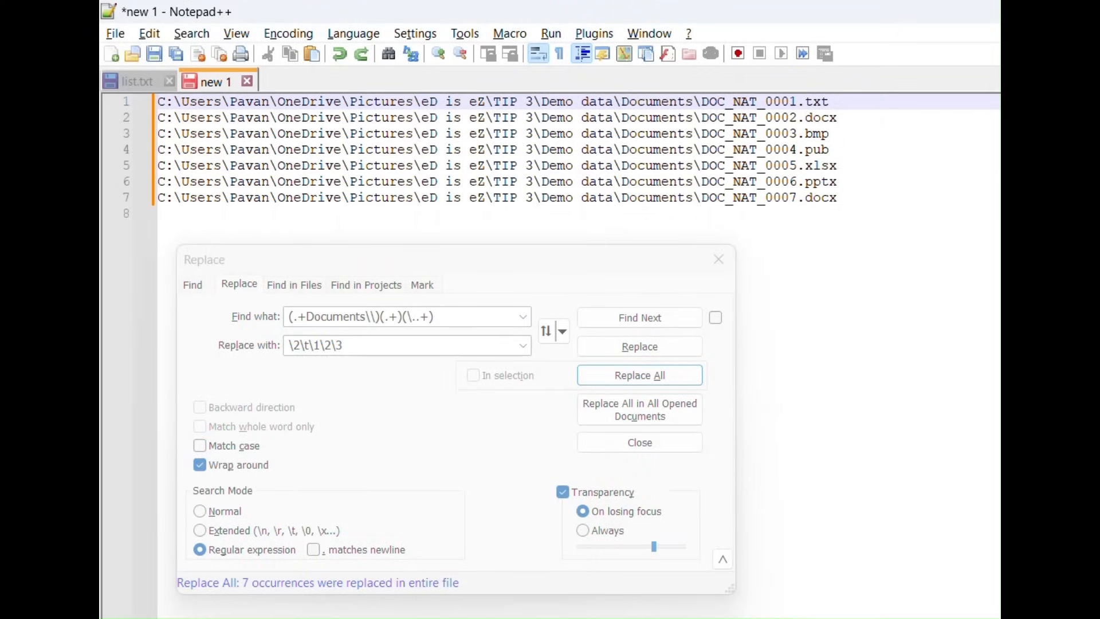
# Step: Replace all matches of the pattern in the document with \2\t\1\2\3
pyautogui.click(537, 278)
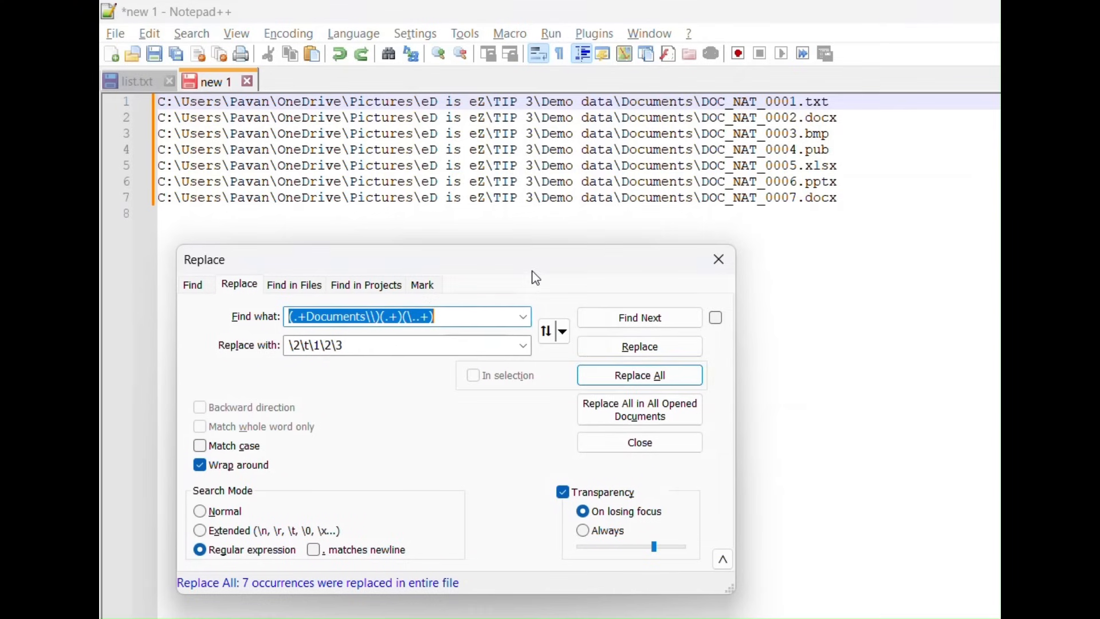
pyautogui.click(608, 377)
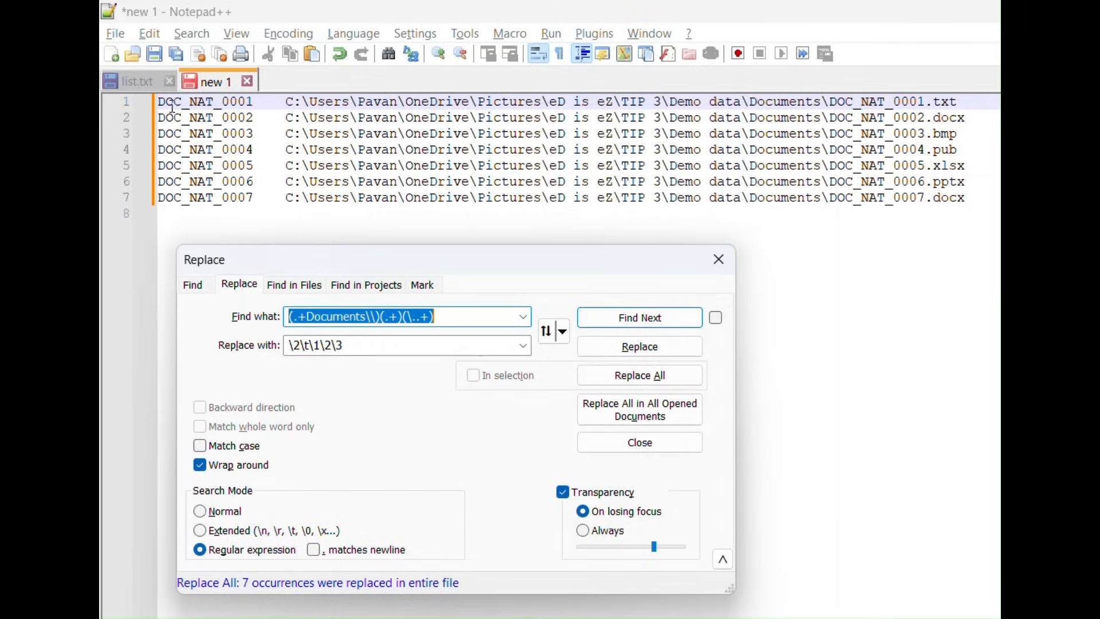
# Step: Save the document as Loadfile.csv in the Demo data folder
pyautogui.click(116, 34)
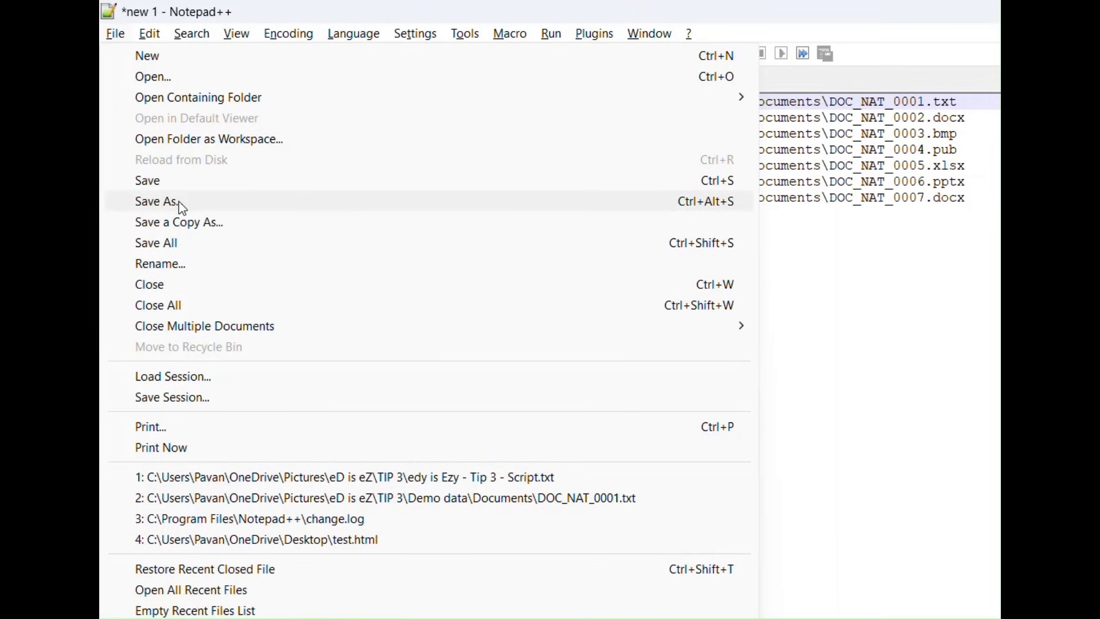
pyautogui.click(157, 202)
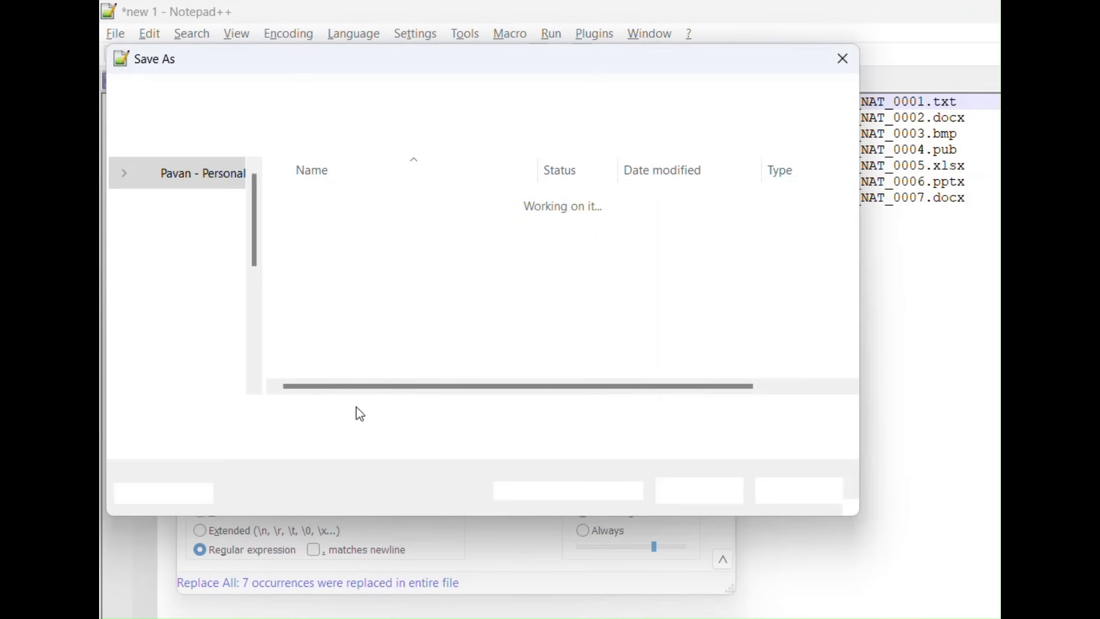
pyautogui.write('Loadfile')
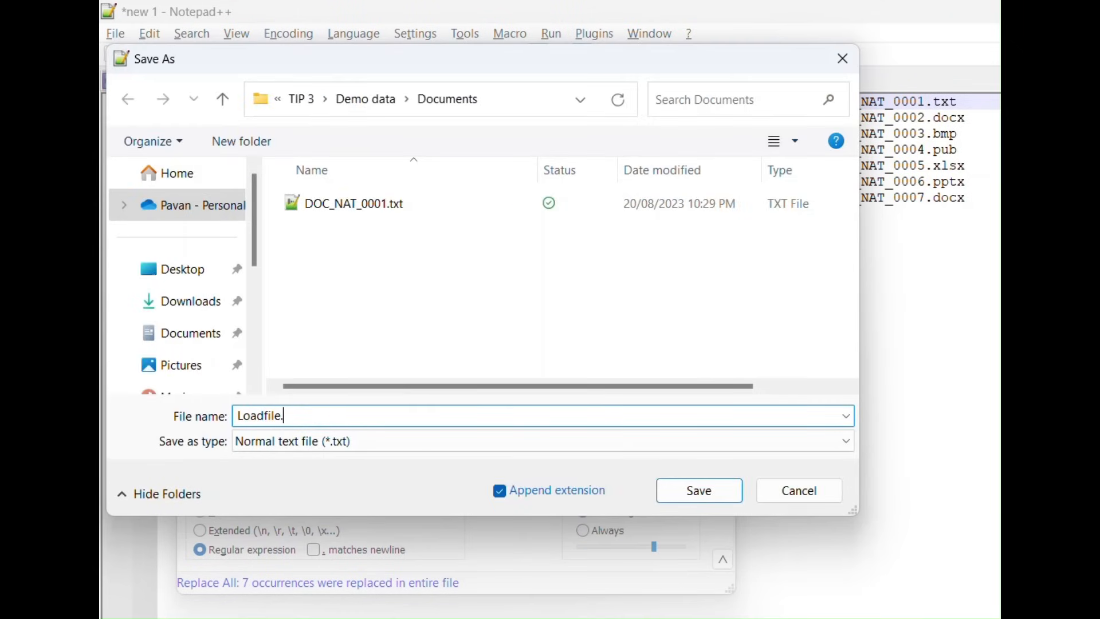
pyautogui.write('.csv')
pyautogui.click(387, 98)
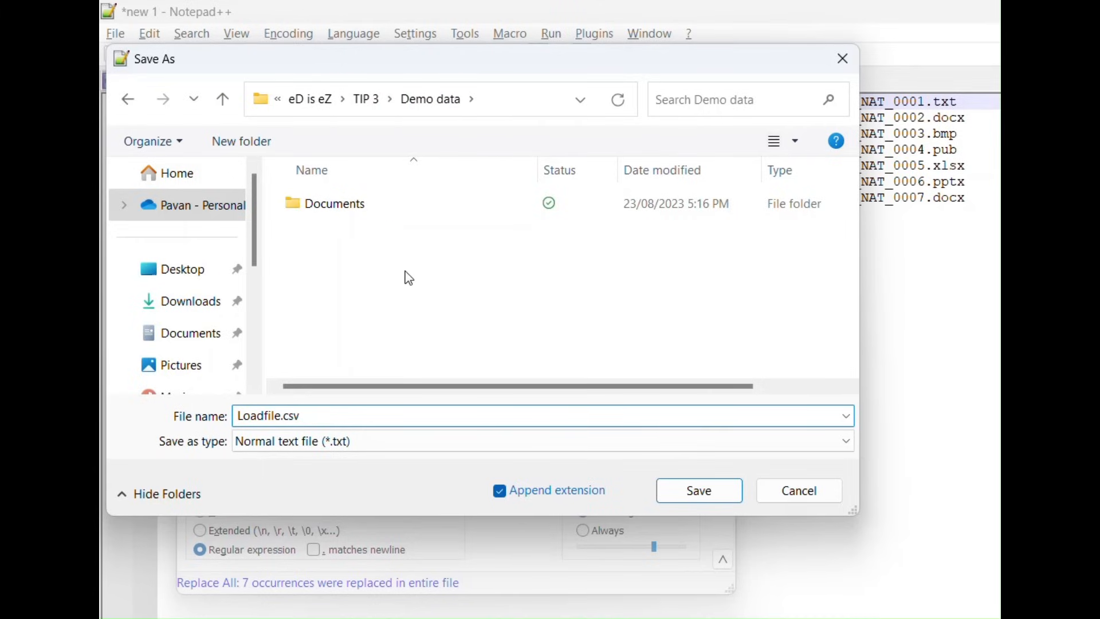
pyautogui.click(678, 494)
# Step: Copy all lines of Loadfile.csv and open a blank workbook in Excel
pyautogui.click(309, 133)
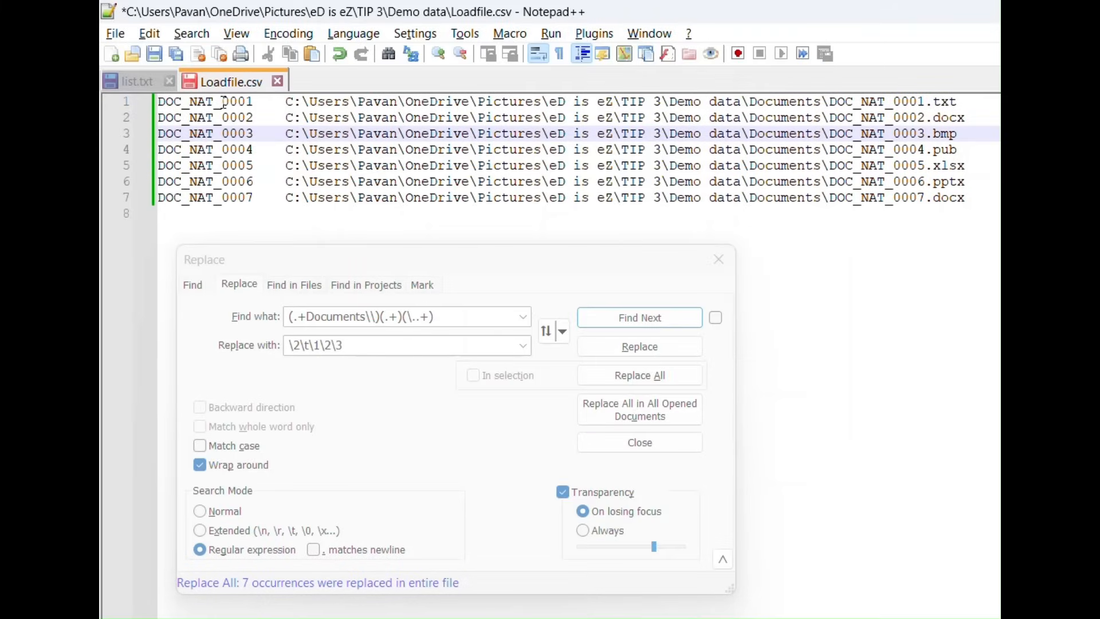
pyautogui.click(191, 120)
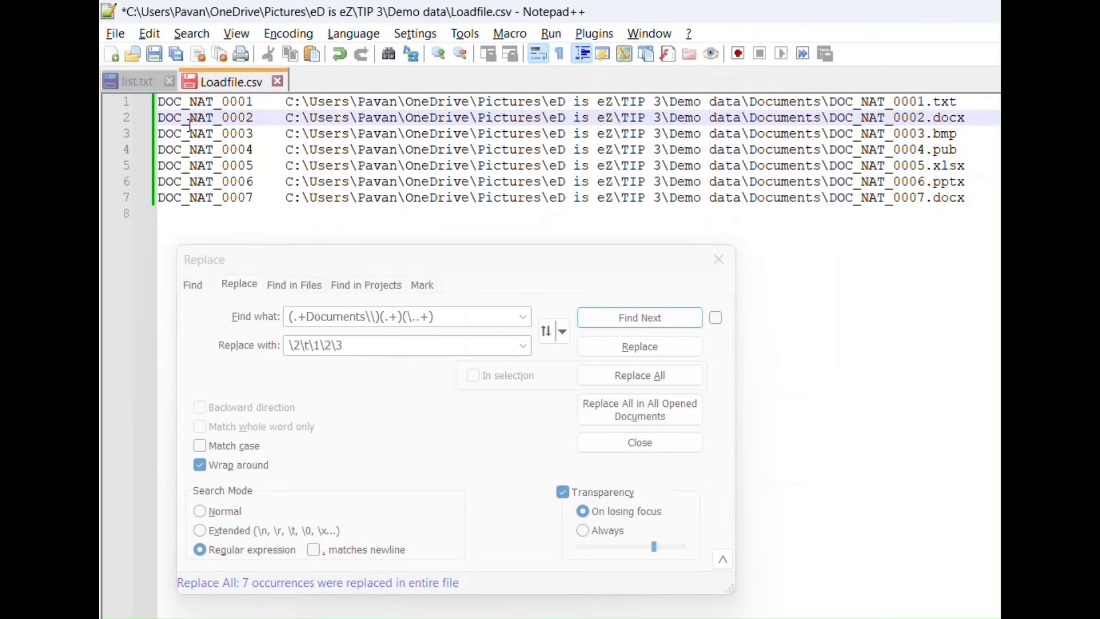
pyautogui.hotkey('ctrl', 'a')
pyautogui.hotkey('ctrl', 'c')
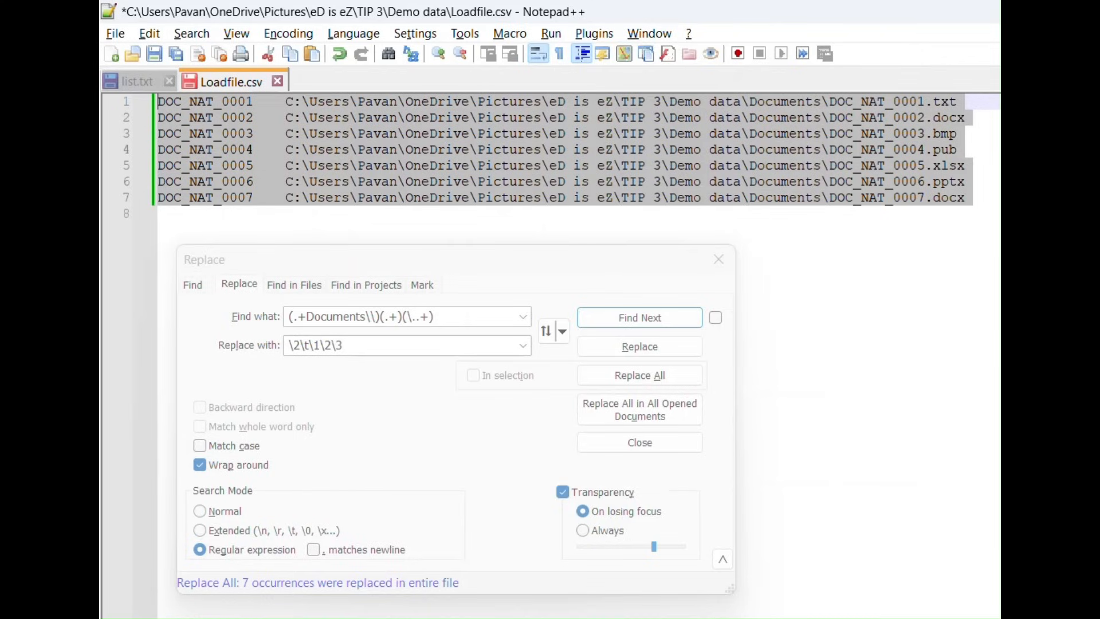
pyautogui.press('super+r')
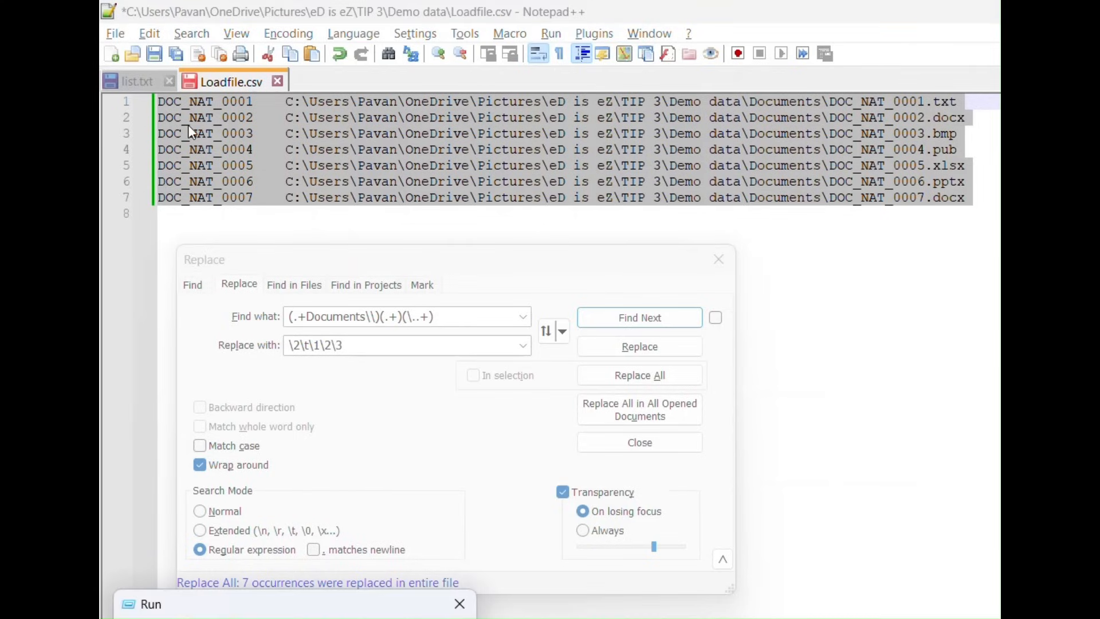
pyautogui.press('Return')
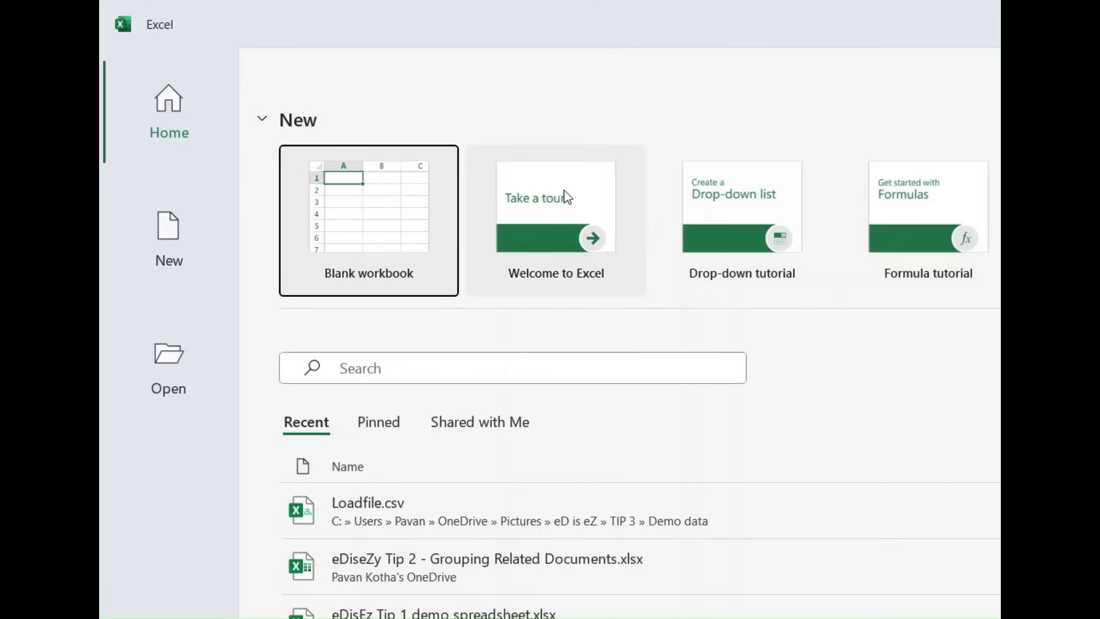
pyautogui.click(380, 240)
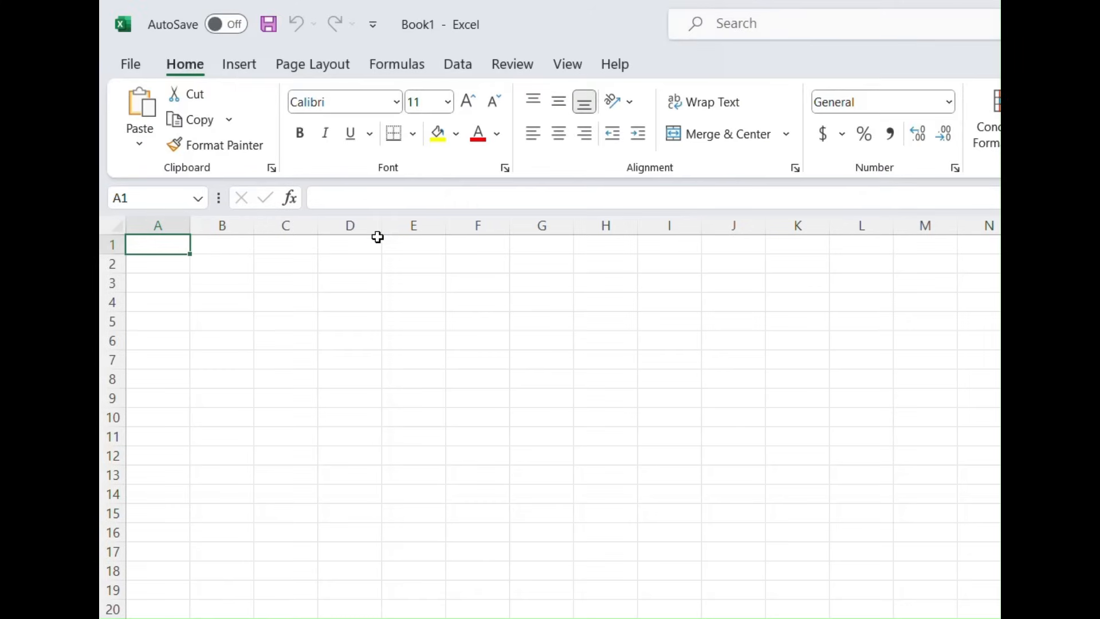
# Step: Paste the copied lines into the sheet starting at cell A2 and fit column A's width to its contents
pyautogui.click(179, 265)
pyautogui.hotkey('ctrl', 'v')
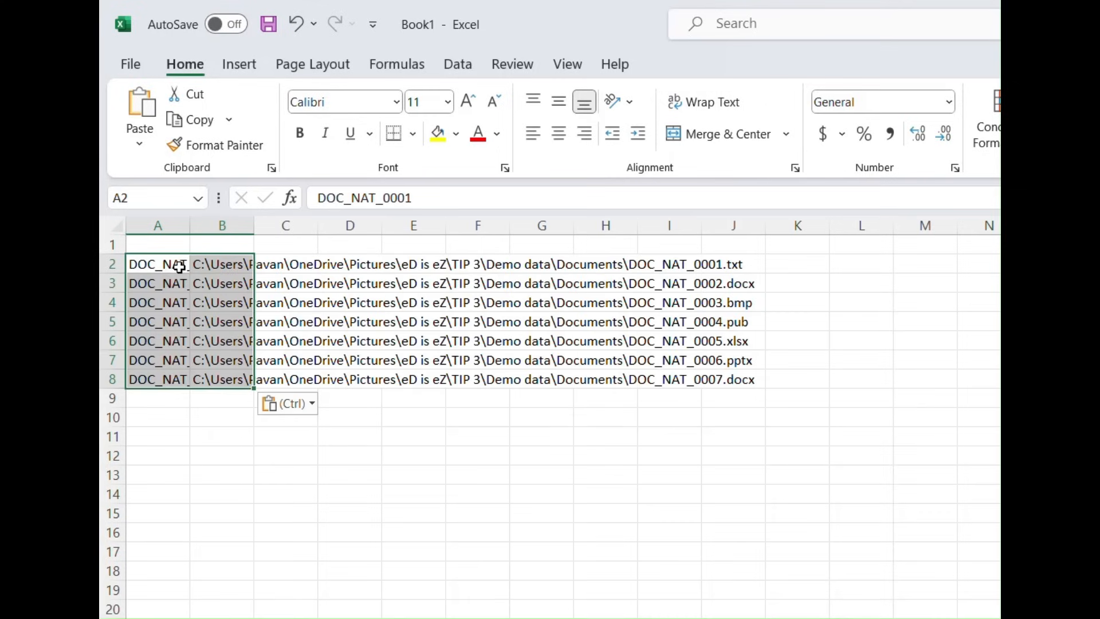
pyautogui.doubleClick(191, 225)
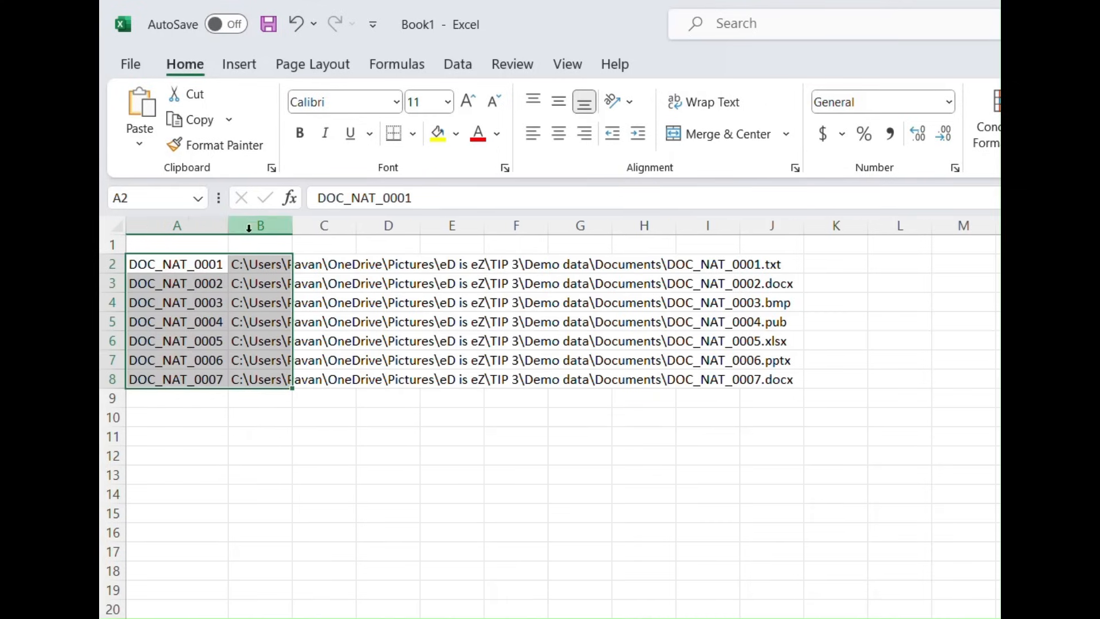
# Step: Enter the column headers Document ID in cell A1 and File Path in cell B1
pyautogui.click(246, 250)
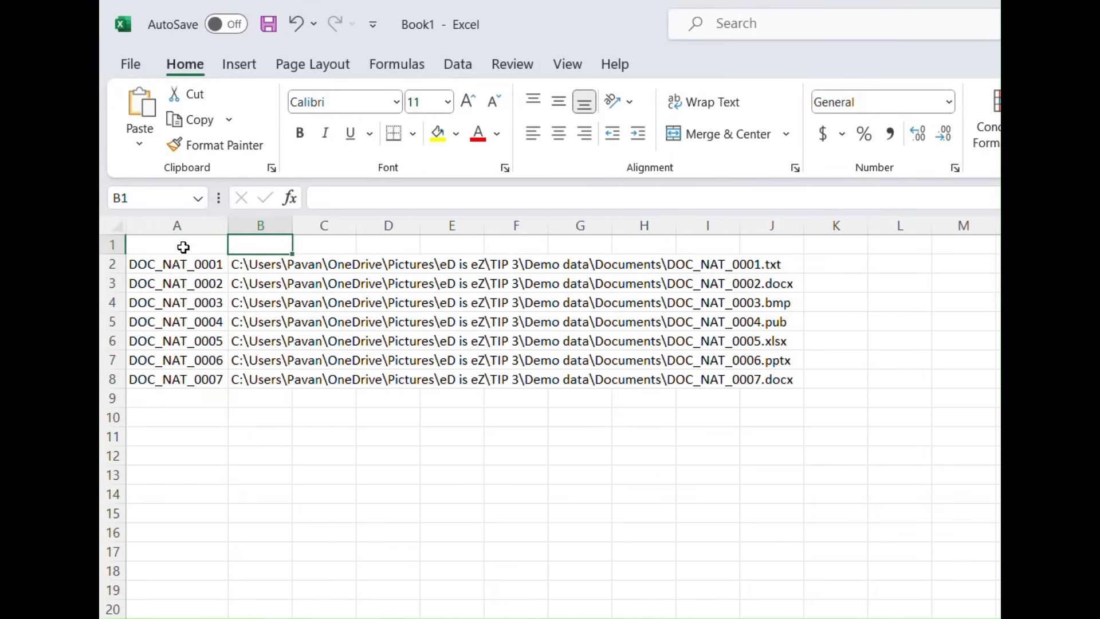
pyautogui.click(183, 246)
pyautogui.write('Document ID')
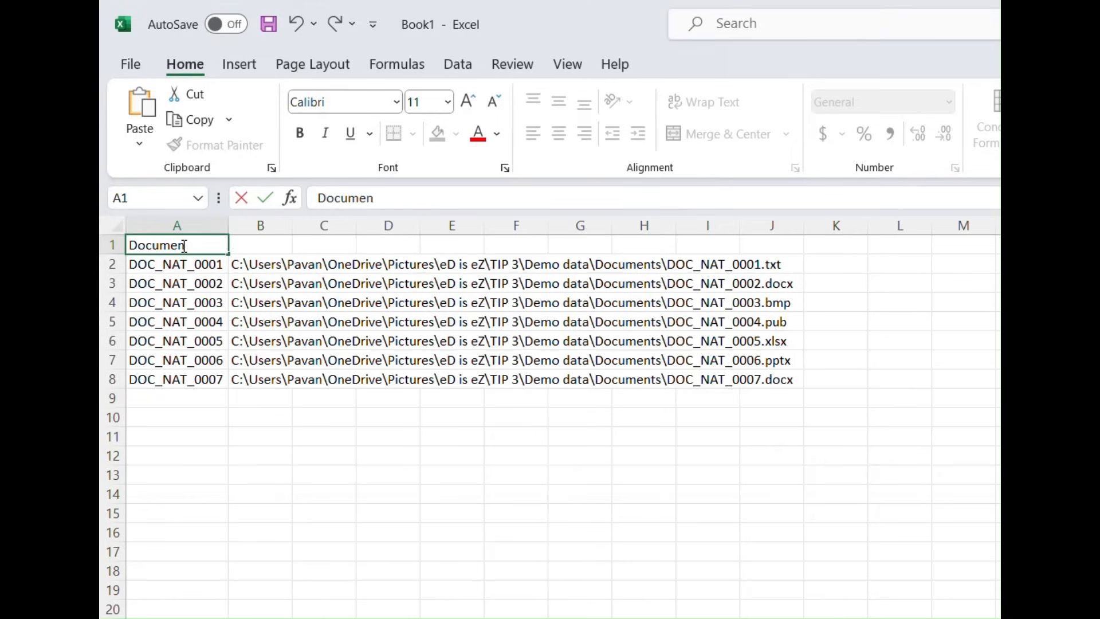
pyautogui.click(265, 241)
pyautogui.write('File')
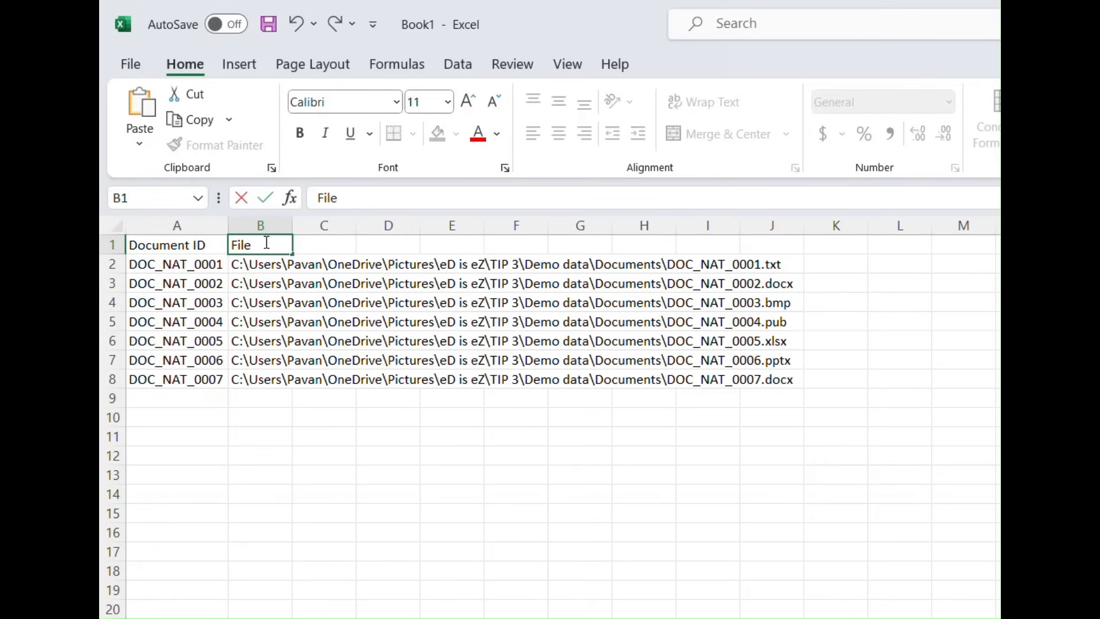
pyautogui.write(' Path')
# Step: Save the workbook as Load FIle in CSV UTF-8 (Comma delimited) format and switch to the Demo data folder in File Explorer
pyautogui.click(130, 64)
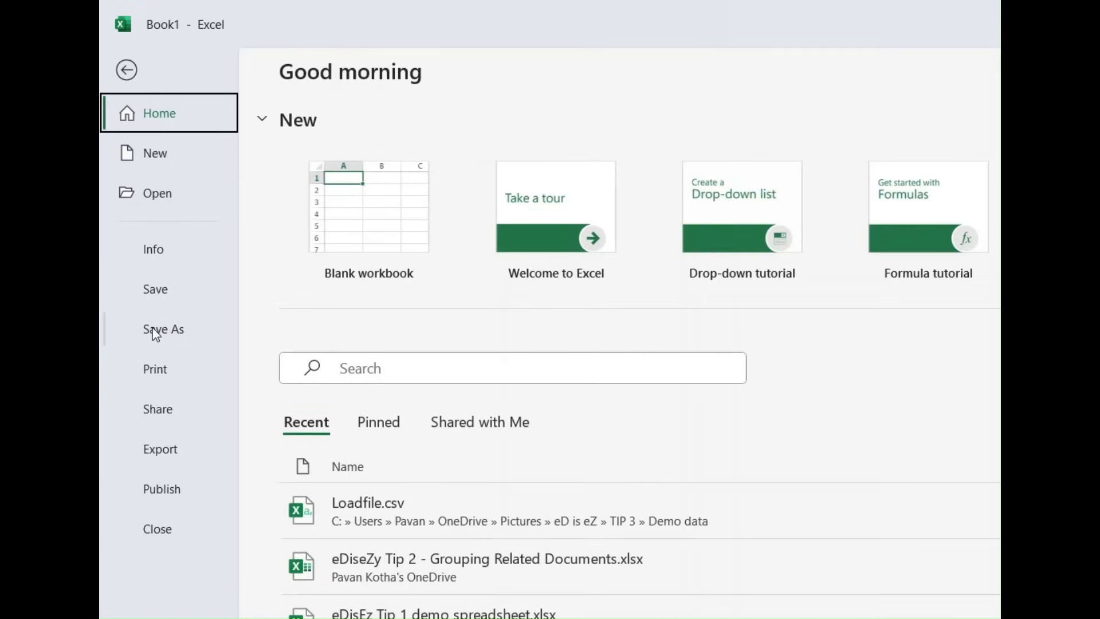
pyautogui.click(155, 330)
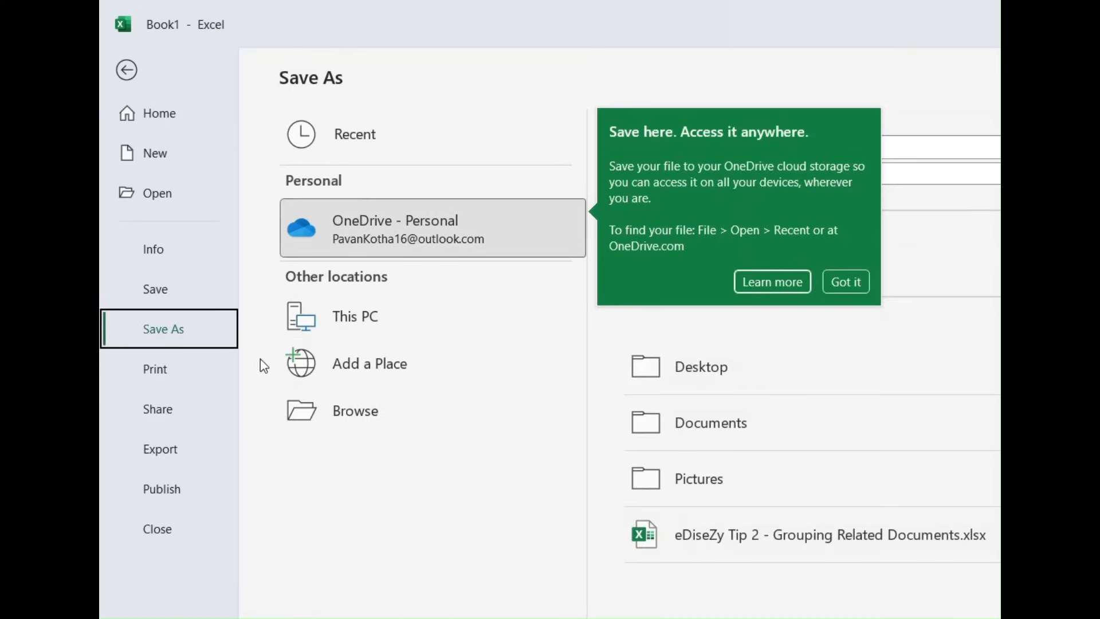
pyautogui.click(370, 321)
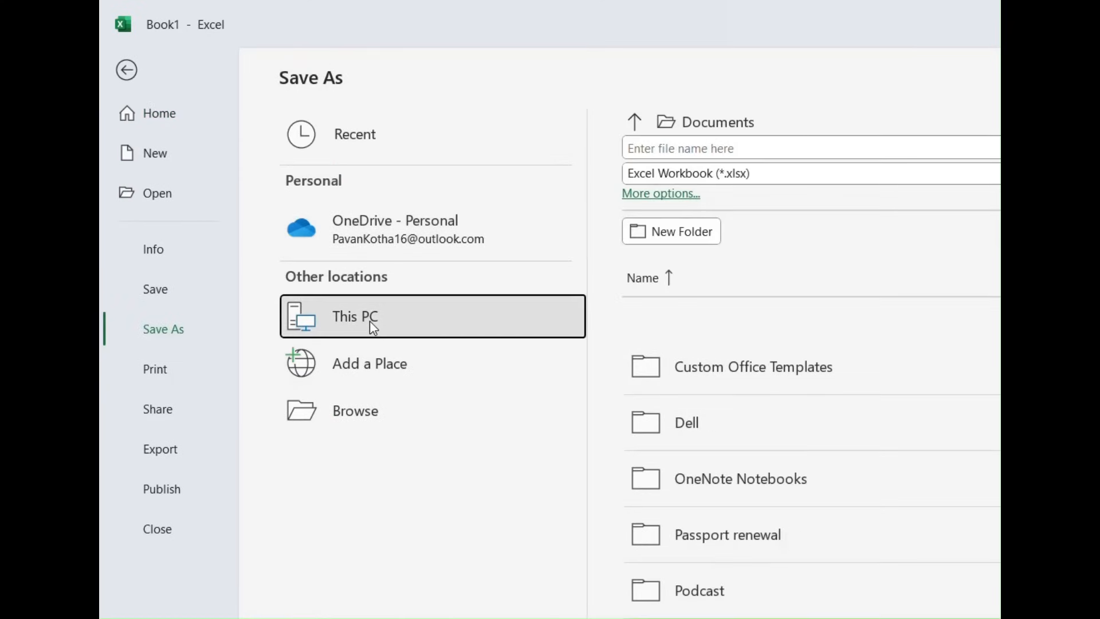
pyautogui.click(749, 175)
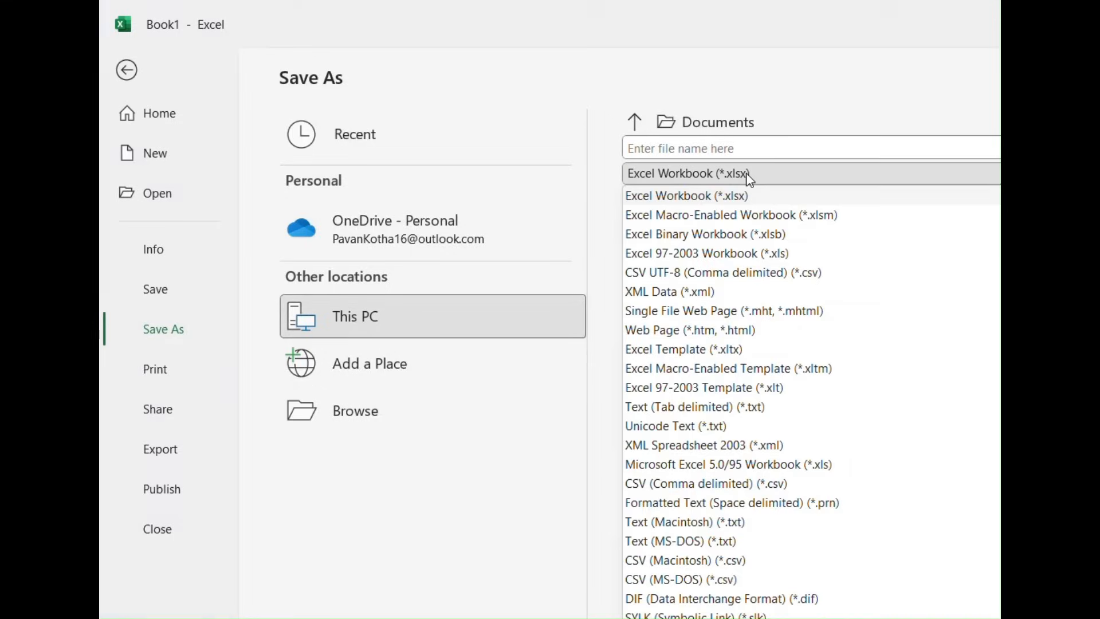
pyautogui.click(694, 274)
pyautogui.click(685, 148)
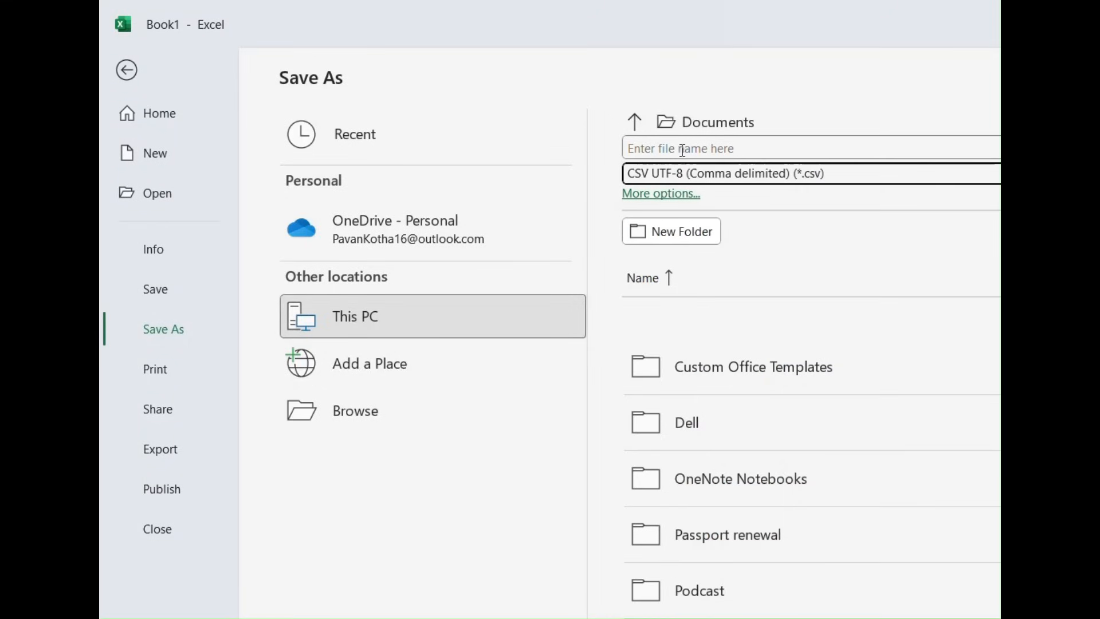
pyautogui.write('Load ')
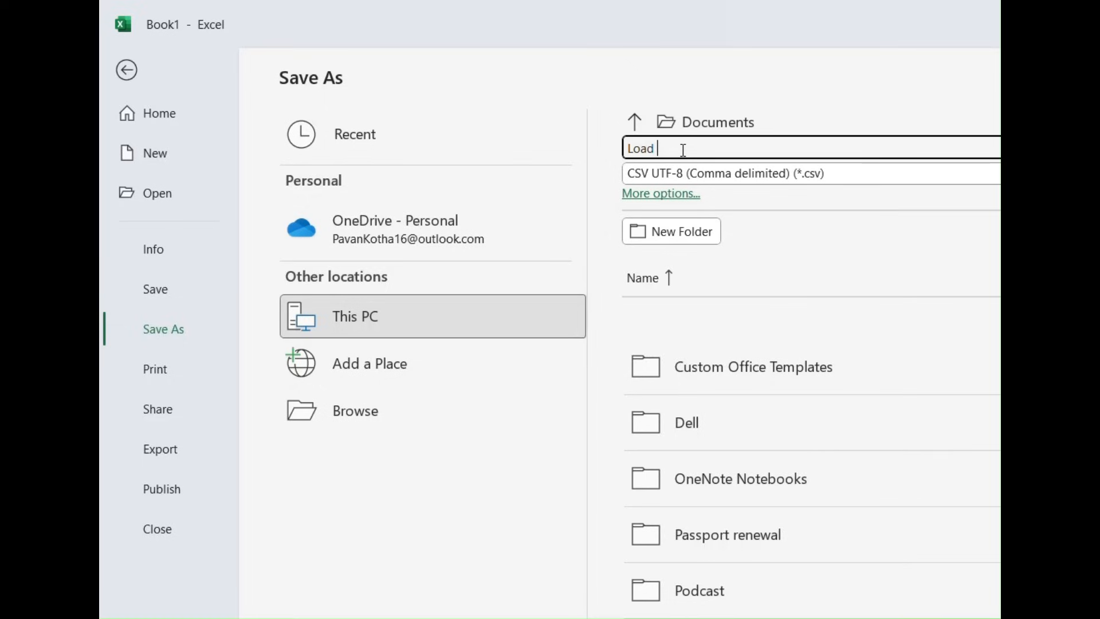
pyautogui.write('File')
pyautogui.press('Return')
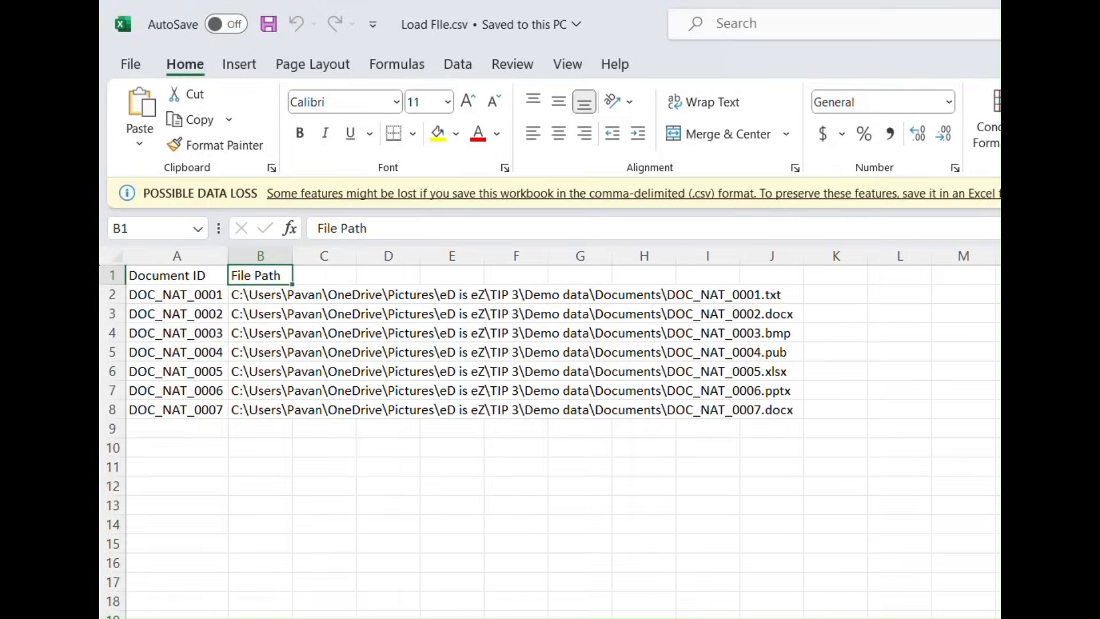
pyautogui.hotkey('alt', 'Tab')
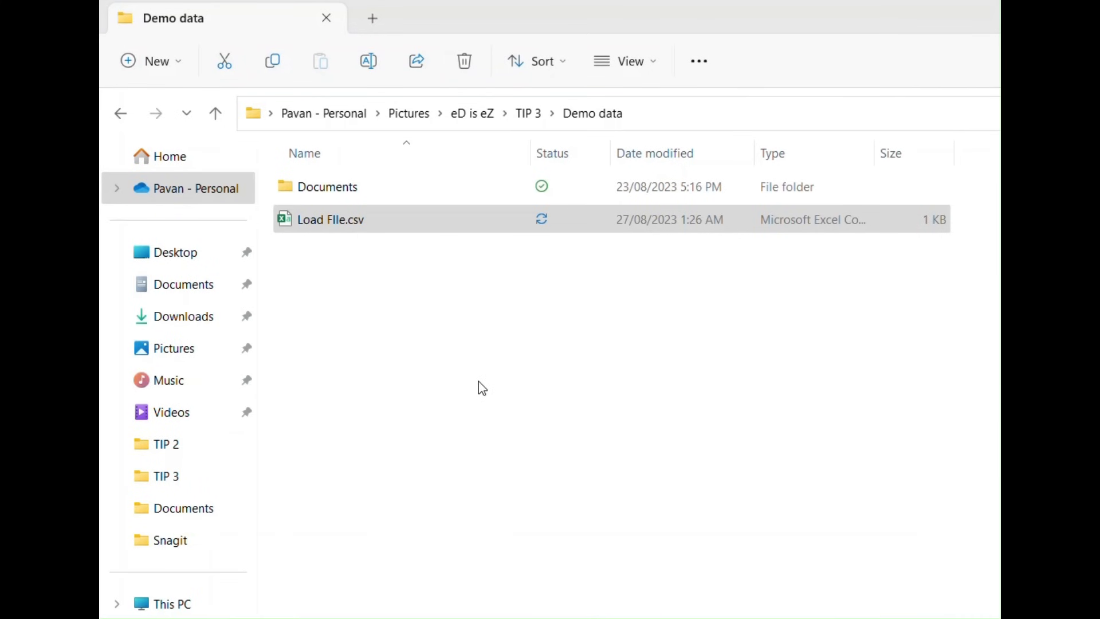
# Step: Open Load FIle.csv from the Demo data folder in Excel and fit column A's width to its contents
pyautogui.click(437, 357)
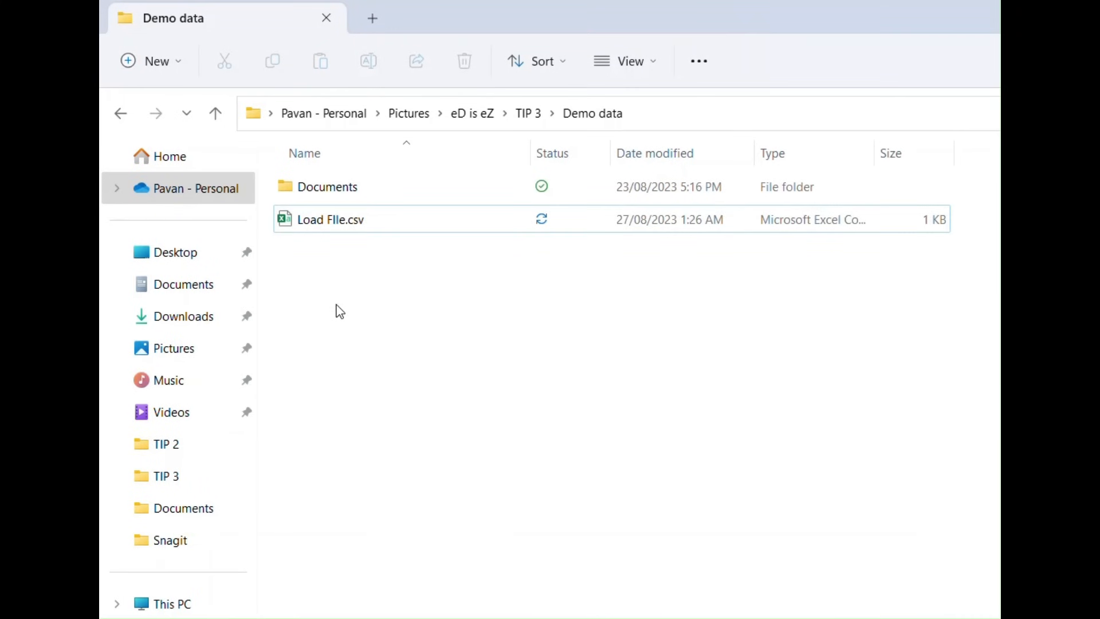
pyautogui.click(330, 223)
pyautogui.doubleClick(331, 225)
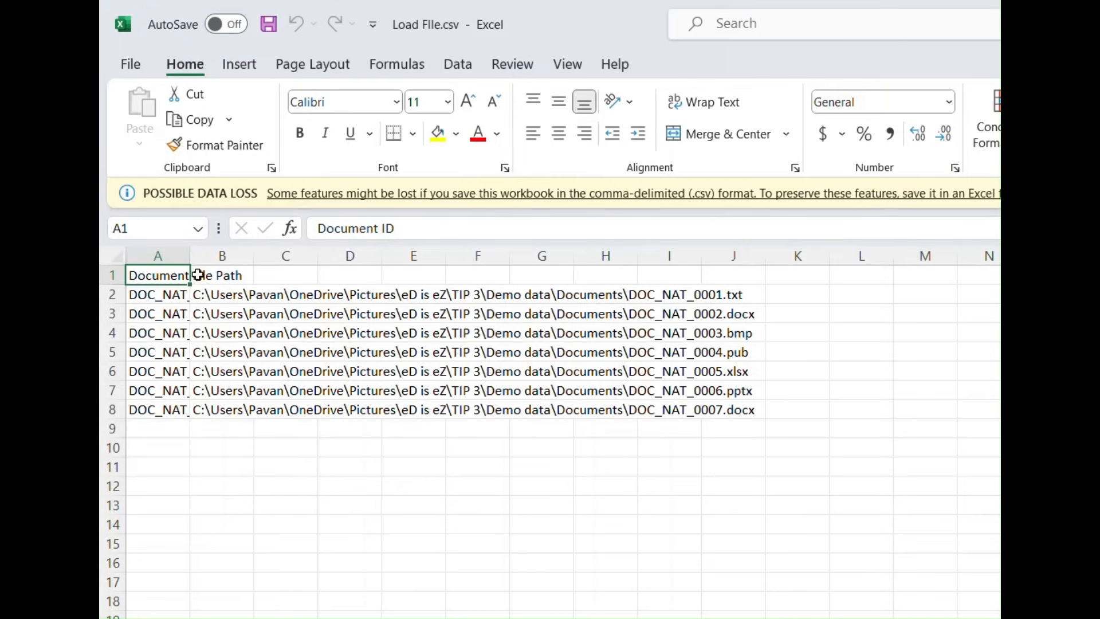
pyautogui.doubleClick(190, 256)
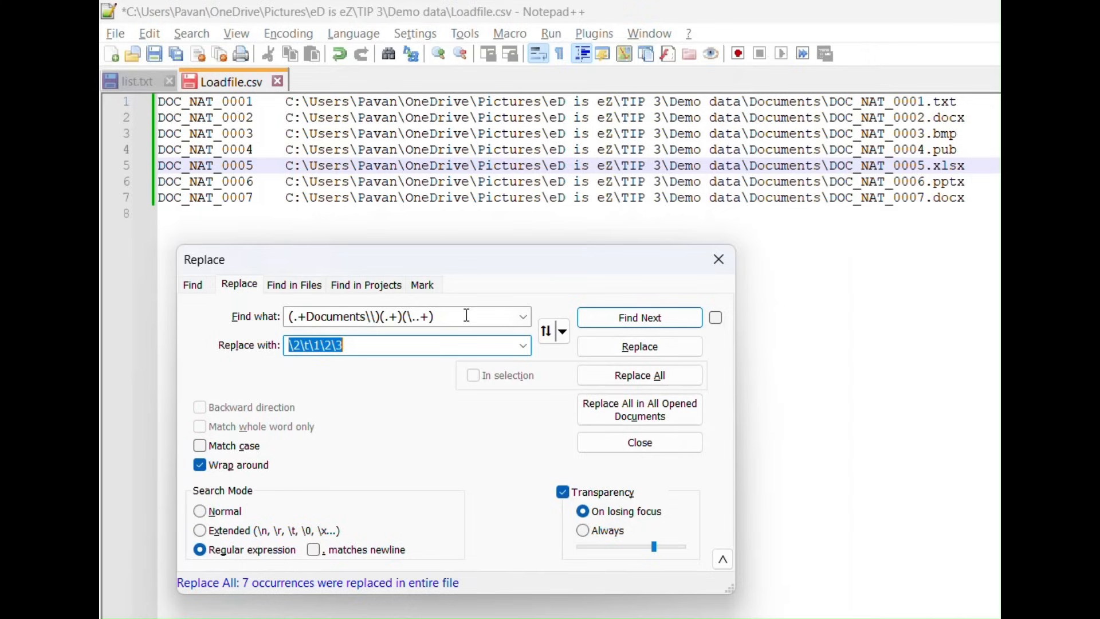
# Step: Switch to Notepad++, undo the last Replace All in Loadfile.csv and change the first line's file name to DOC-K-NAT_0001.txt
pyautogui.click(733, 101)
pyautogui.hotkey('ctrl', 'z')
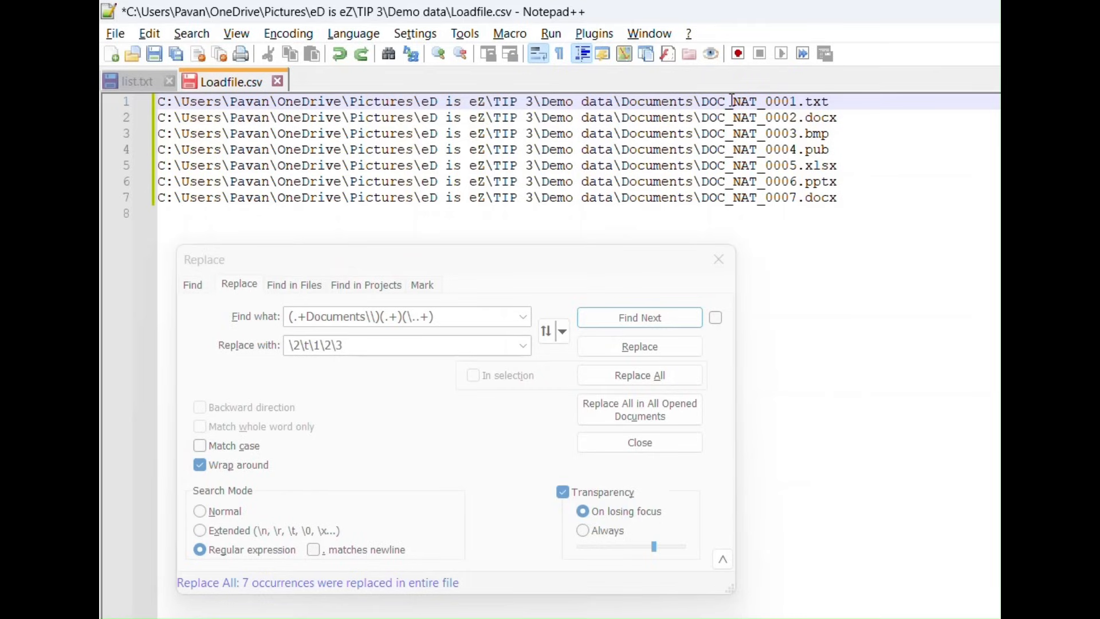
pyautogui.press('BackSpace')
pyautogui.write('-K-')
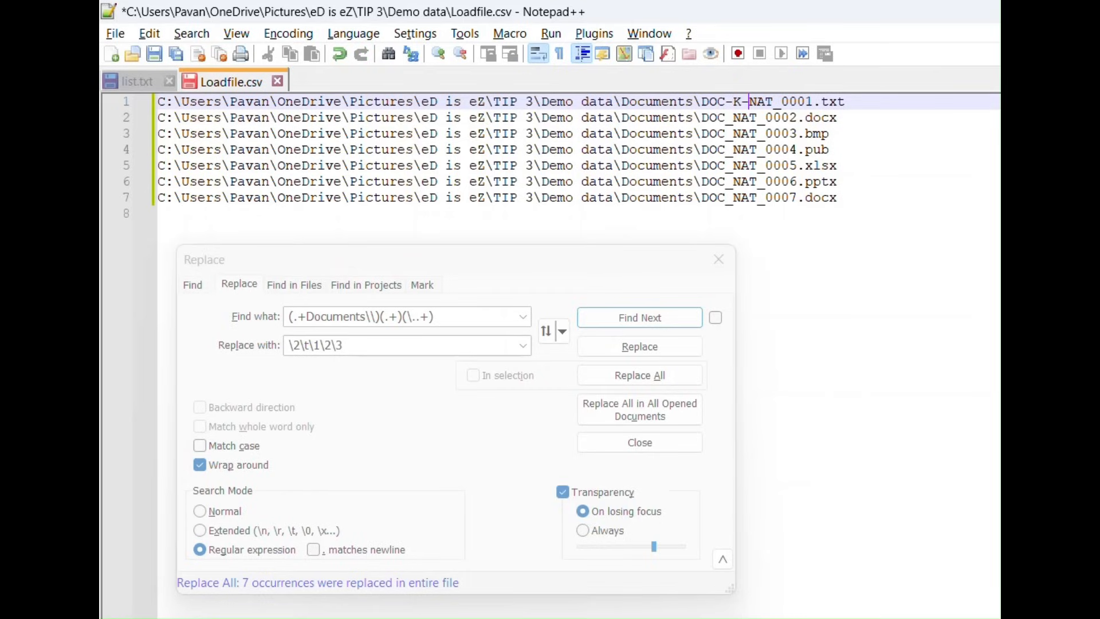
# Step: Change the file name in the second line of Loadfile.csv to DOC.NAT.0002.docx
pyautogui.press('Down')
pyautogui.press('Left')
pyautogui.press('Left')
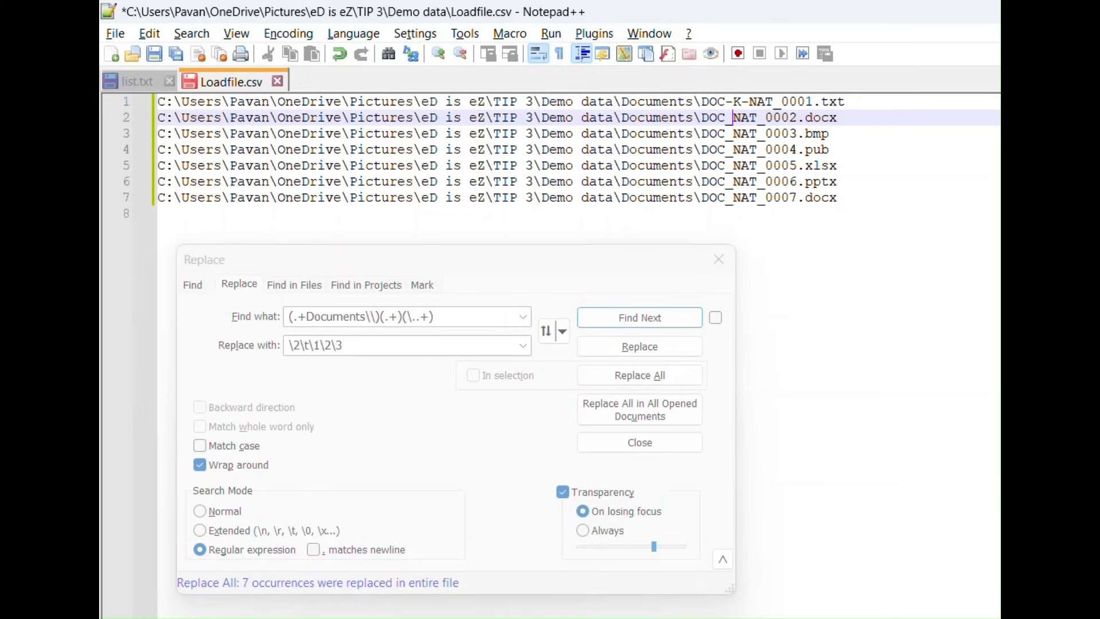
pyautogui.press('BackSpace')
pyautogui.write('.')
pyautogui.press('Right')
pyautogui.press('Right')
pyautogui.press('Right')
pyautogui.press('Right')
pyautogui.press('Right')
pyautogui.press('BackSpace')
pyautogui.write('.')
# Step: Change the file names in lines 3 to 5 to DOC-NAT.0003.bmp, DOC-NAT-0004.pub and DOC-NAT-KLM-0005.xlsx
pyautogui.press('Down')
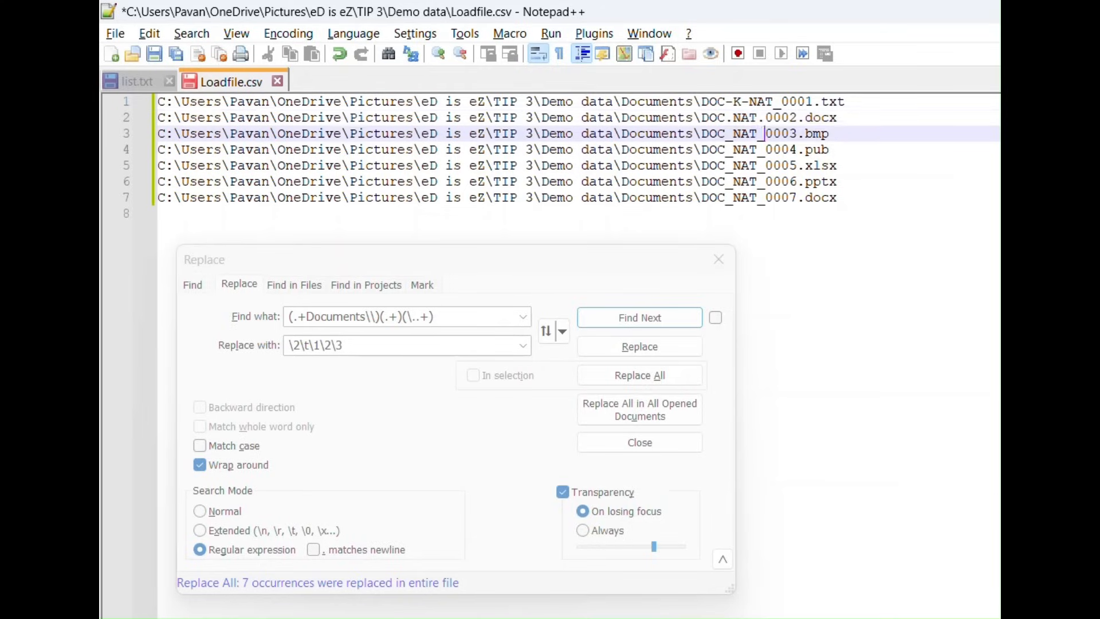
pyautogui.press('Left')
pyautogui.press('Left')
pyautogui.press('Left')
pyautogui.press('Left')
pyautogui.press('BackSpace')
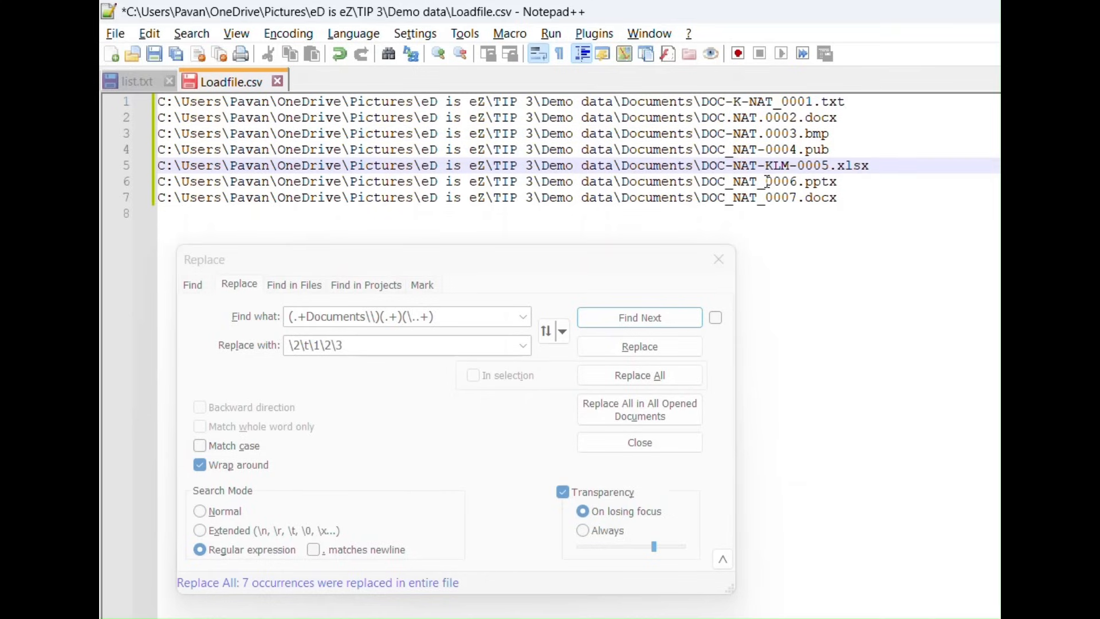
# Step: Replace all regular expression matches of (.+Documents\\)(.+)(\..+) in Loadfile.csv with \2\t\1\2\3
pyautogui.click(466, 254)
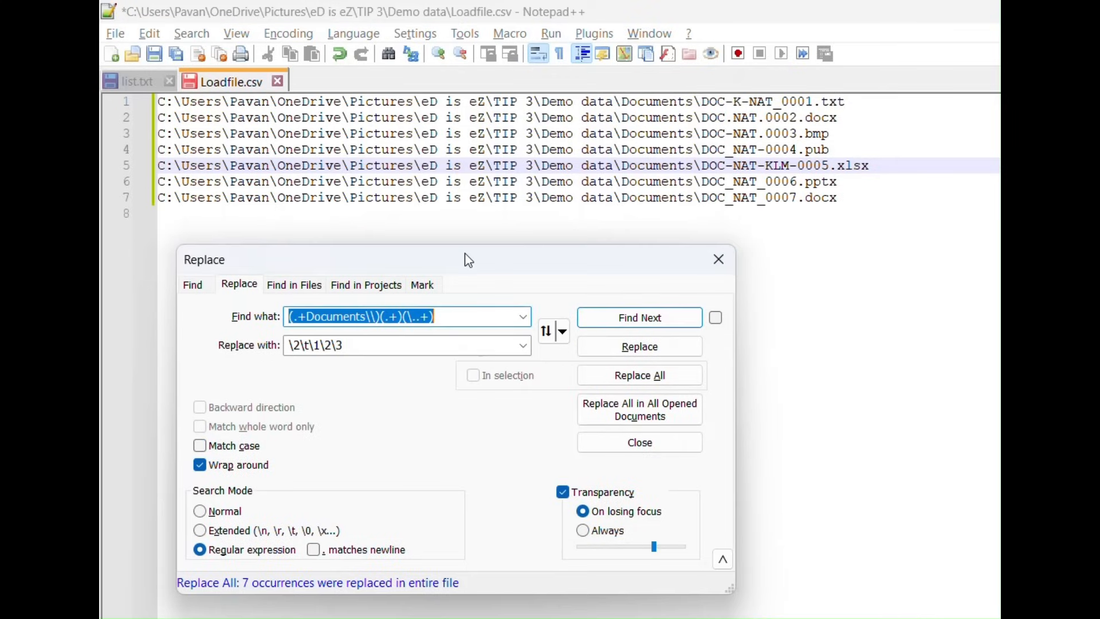
pyautogui.click(454, 314)
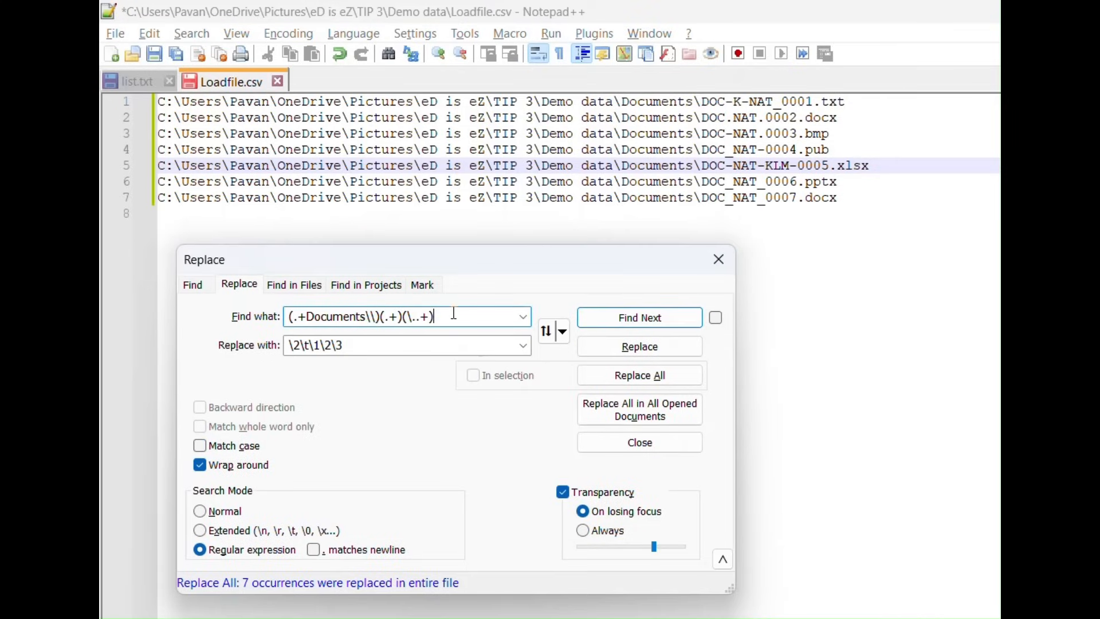
pyautogui.click(631, 377)
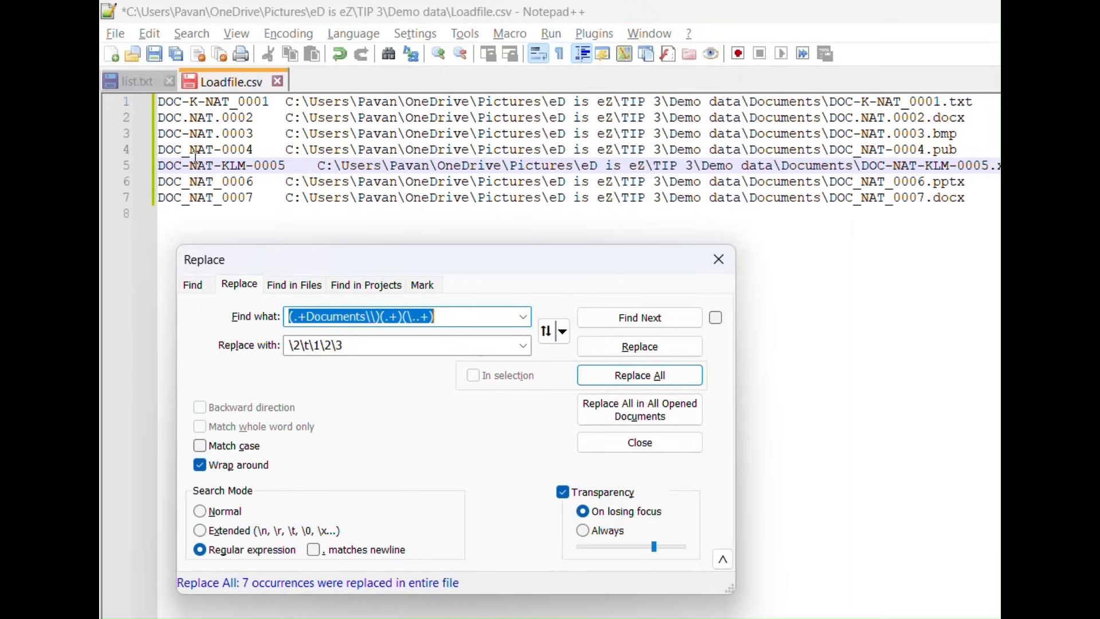
pyautogui.click(283, 102)
pyautogui.click(360, 273)
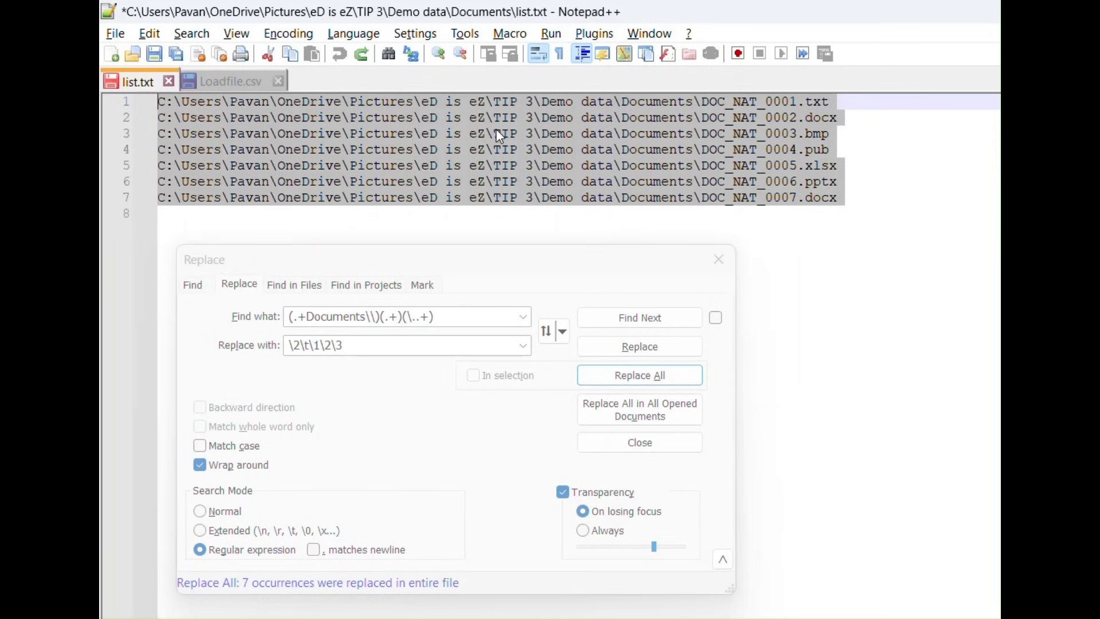
# Step: In list.txt, clear the replacement text and replace all matches of (.+Documents\\)(.+)(\..+) with nothing
pyautogui.click(496, 133)
pyautogui.click(462, 102)
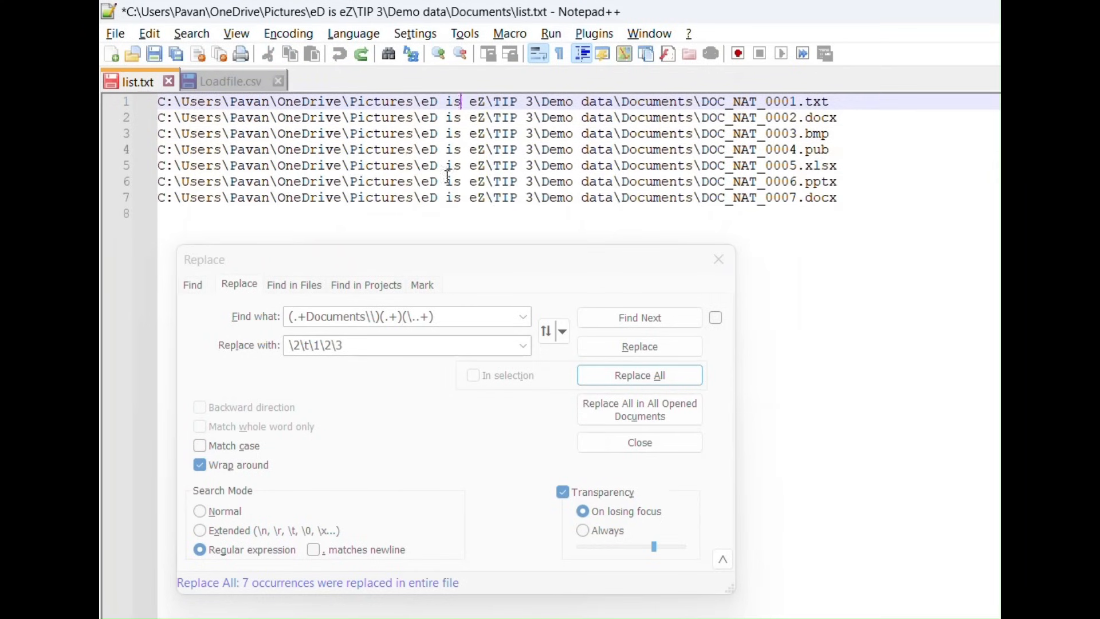
pyautogui.click(439, 316)
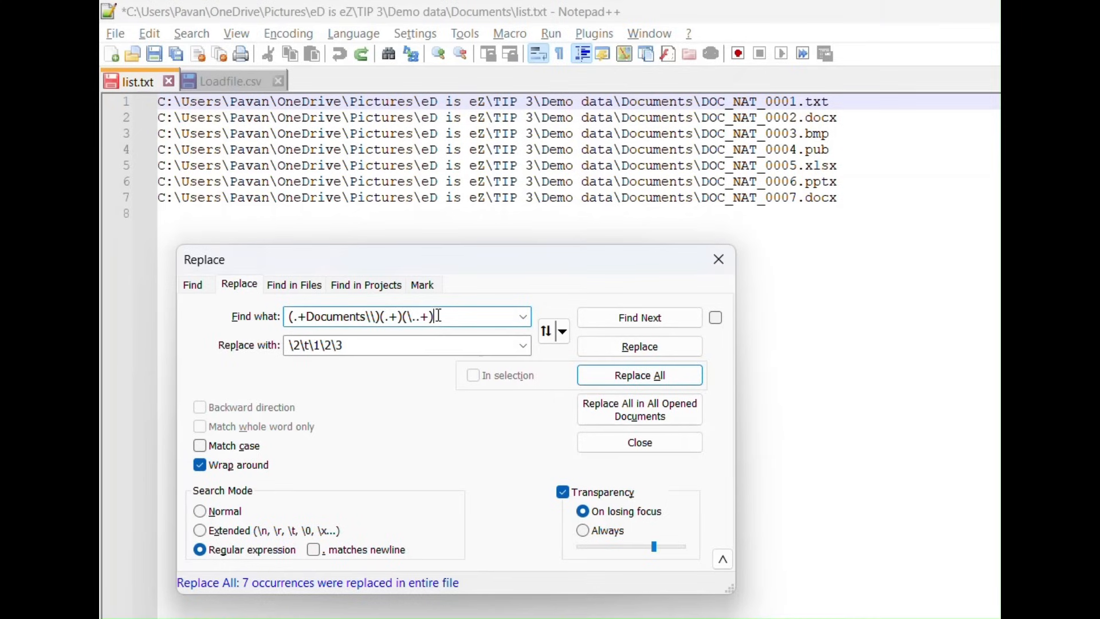
pyautogui.moveTo(439, 315); pyautogui.dragTo(281, 316)
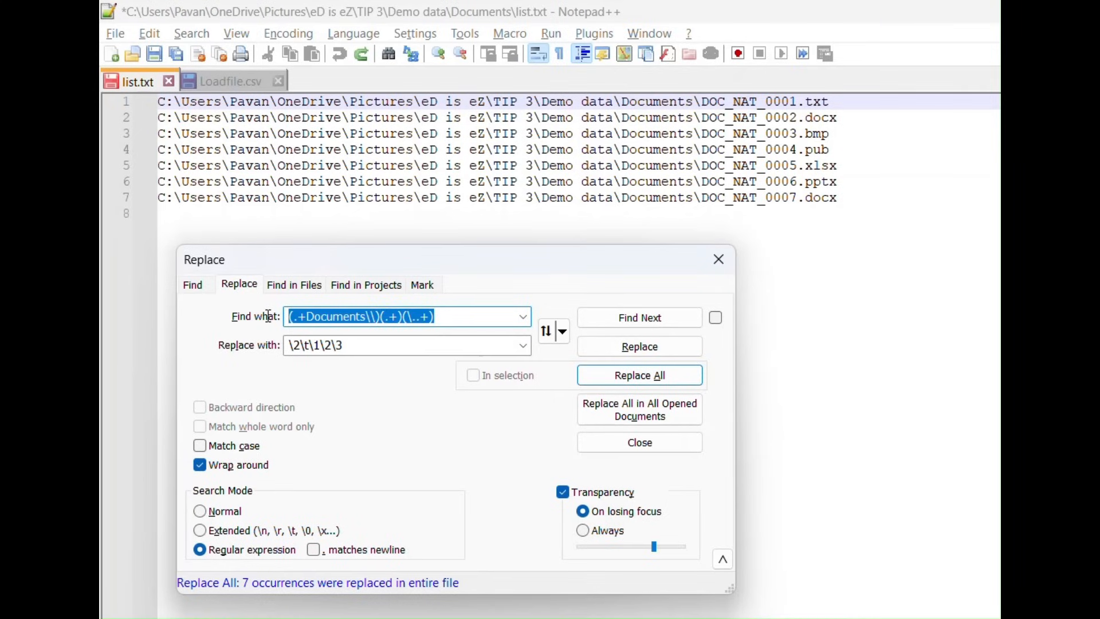
pyautogui.doubleClick(351, 346)
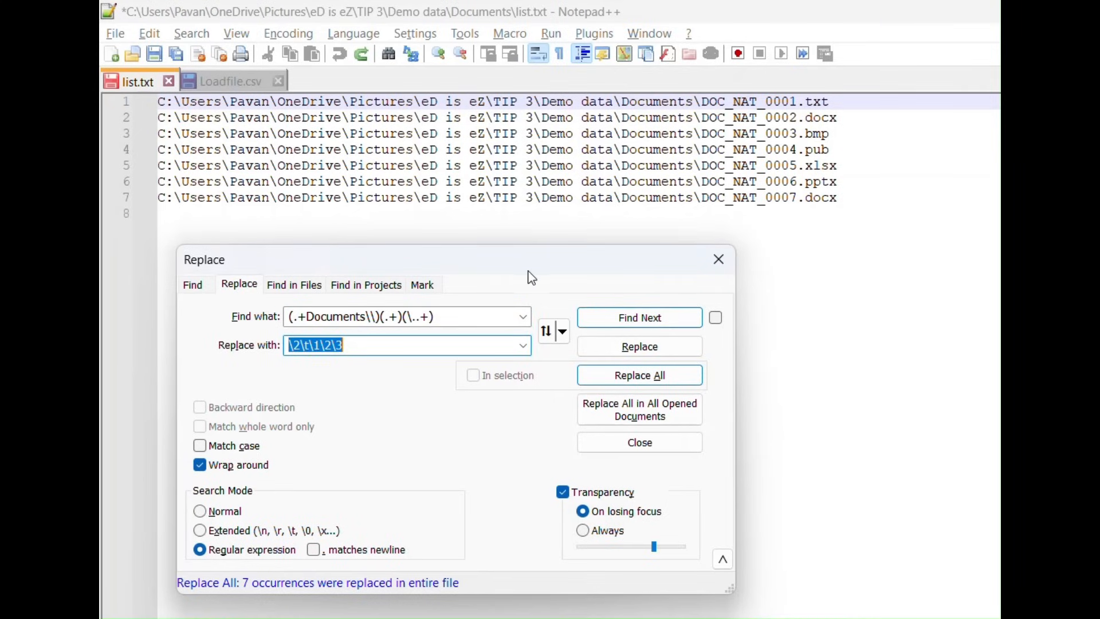
pyautogui.click(633, 377)
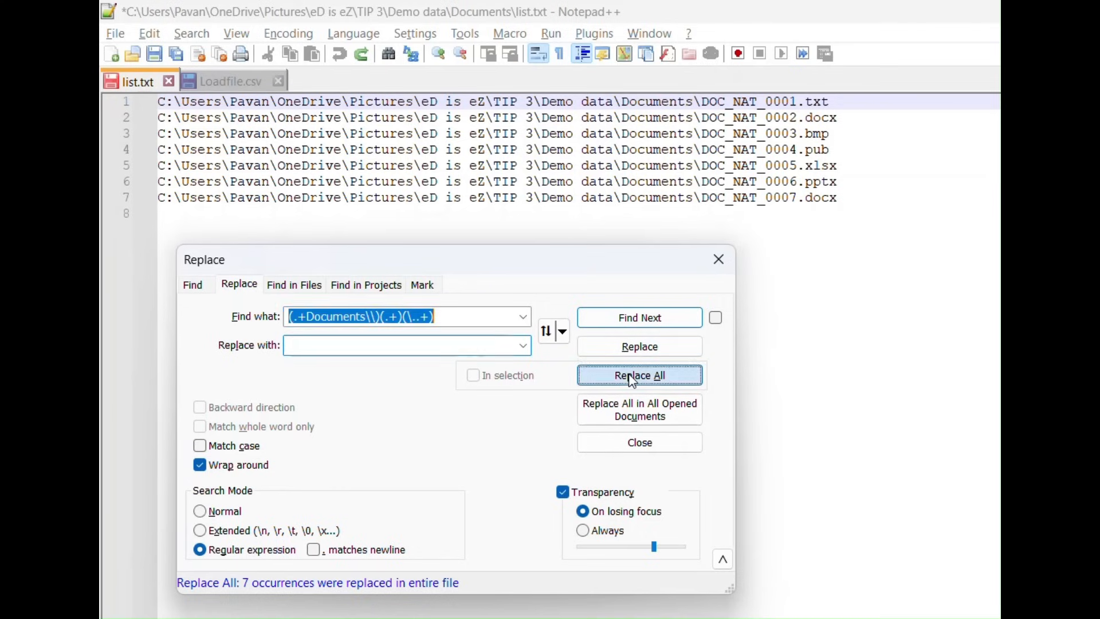